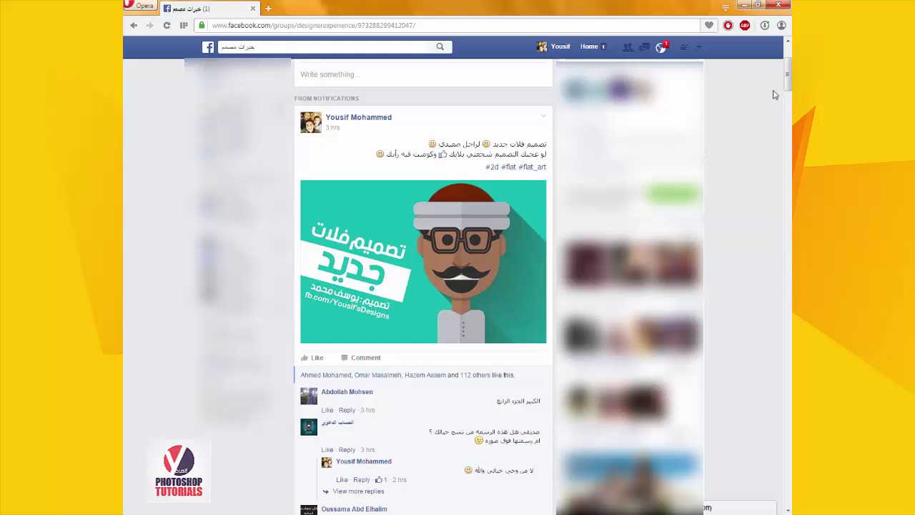
Read through the comments under the flat character design post in the Facebook group.
scroll(429, 298, "down", 3)
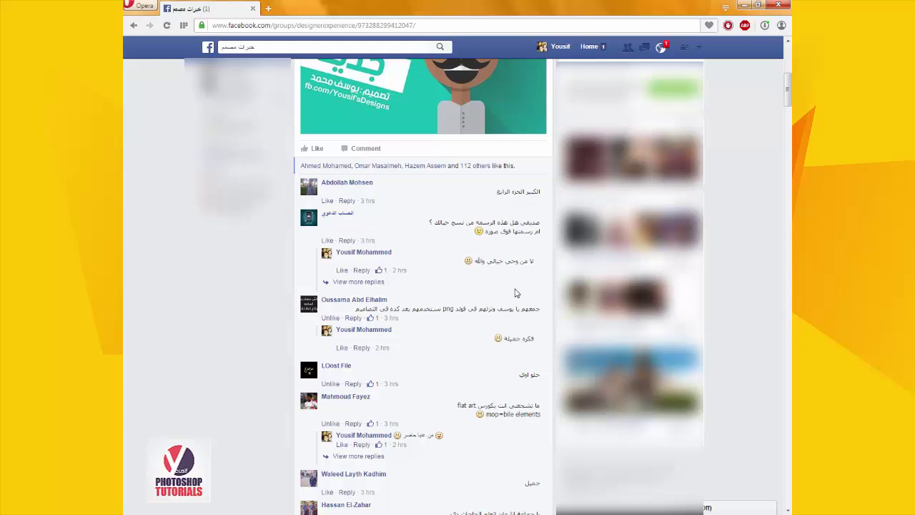
scroll(516, 293, "down", 2)
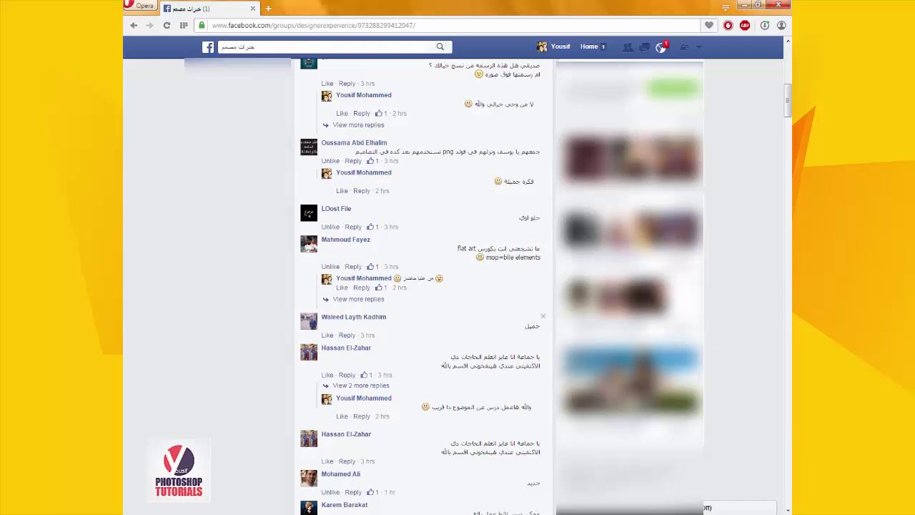
left_click_drag(535, 357, 468, 358)
scroll(468, 359, "down", 3)
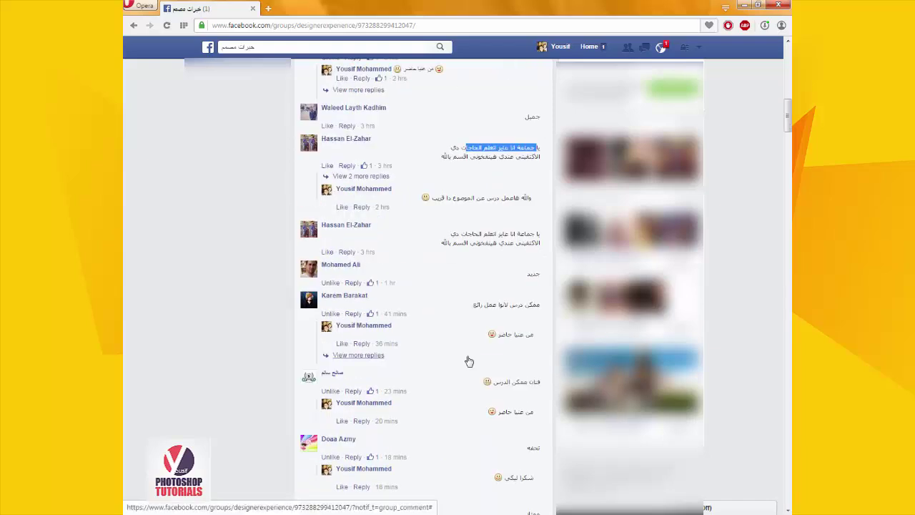
scroll(469, 361, "down", 1)
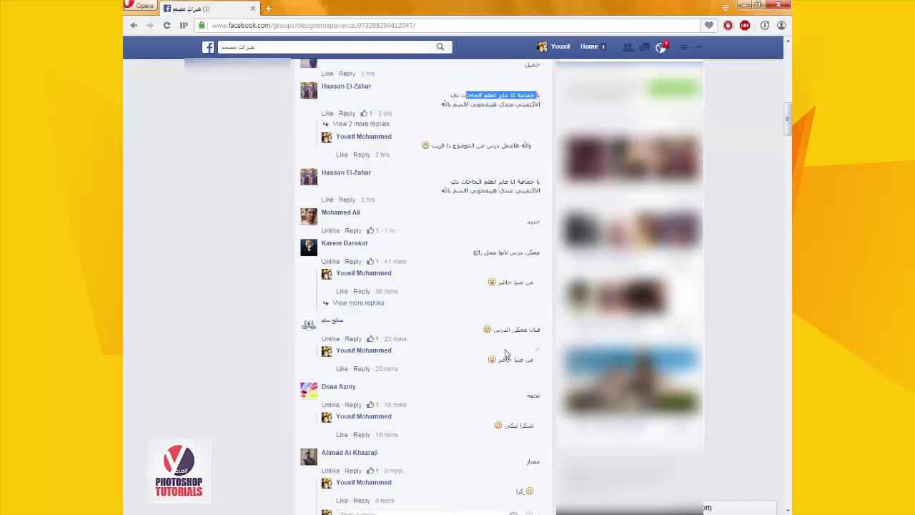
scroll(505, 352, "up", 10)
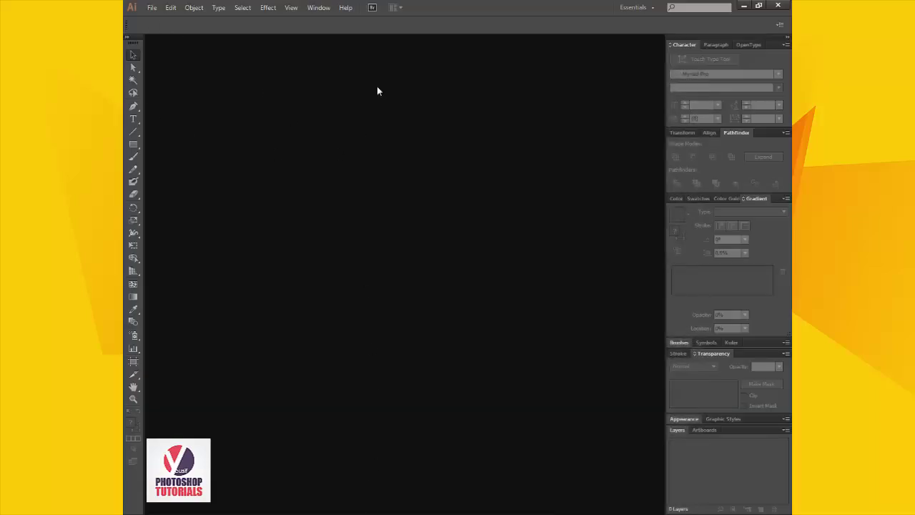
Switch to Illustrator and create a new 1024 x 768 px document with one landscape artboard.
left_click(151, 8)
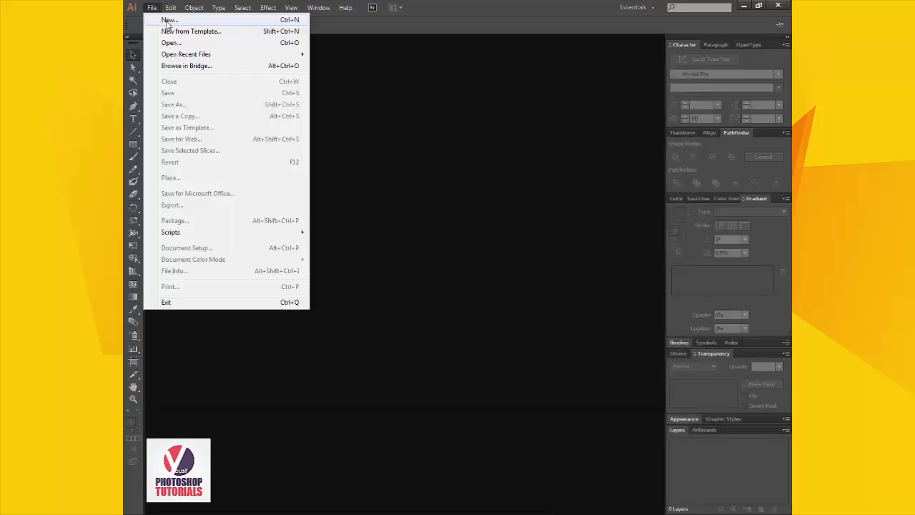
left_click(166, 20)
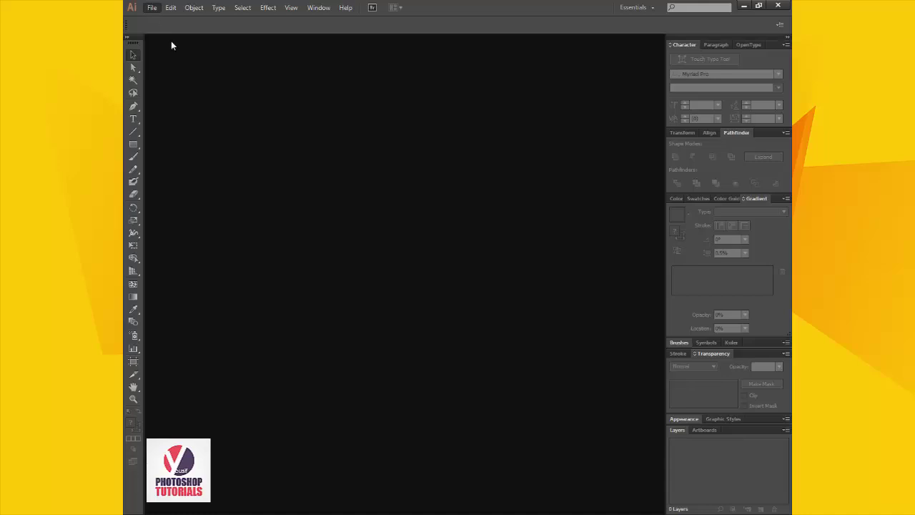
key("ctrl+n")
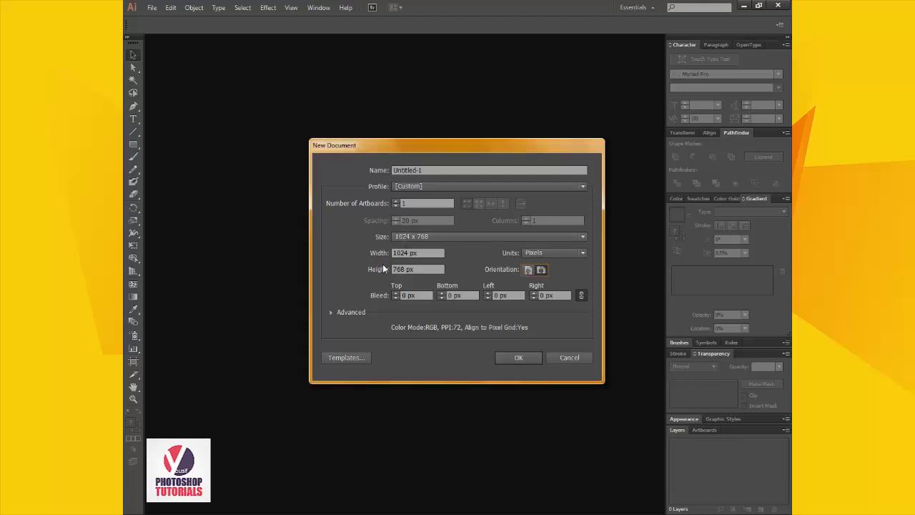
left_click(508, 357)
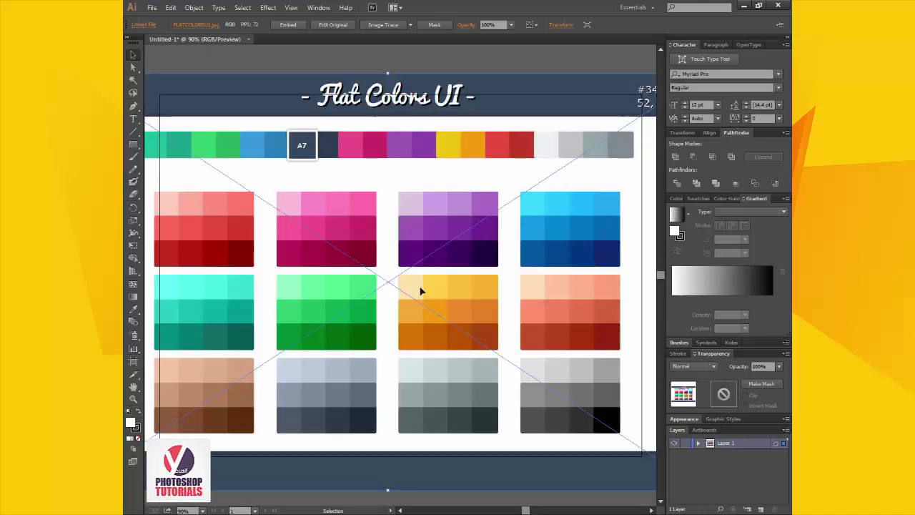
Scale the linked Flat Colors UI image down to roughly half size and move it over the artboard's upper-left corner.
left_click_drag(373, 216, 395, 203)
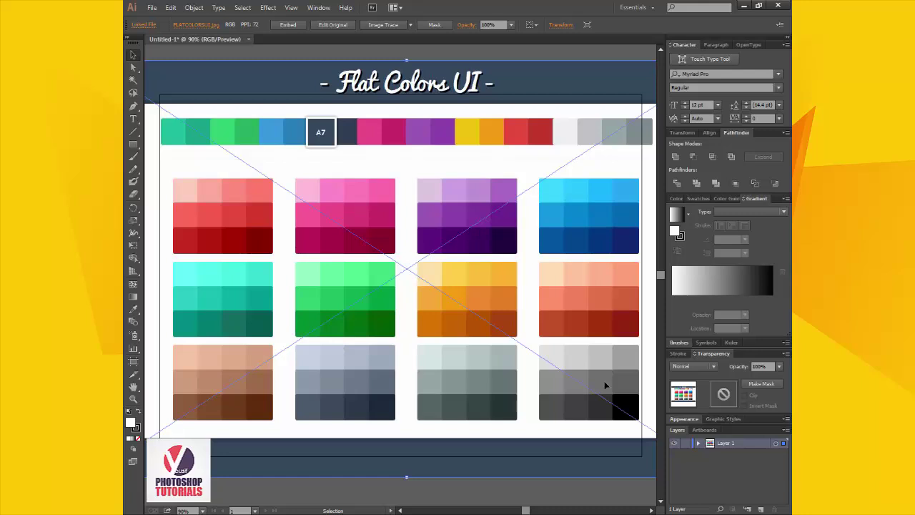
left_click_drag(389, 179, 493, 205)
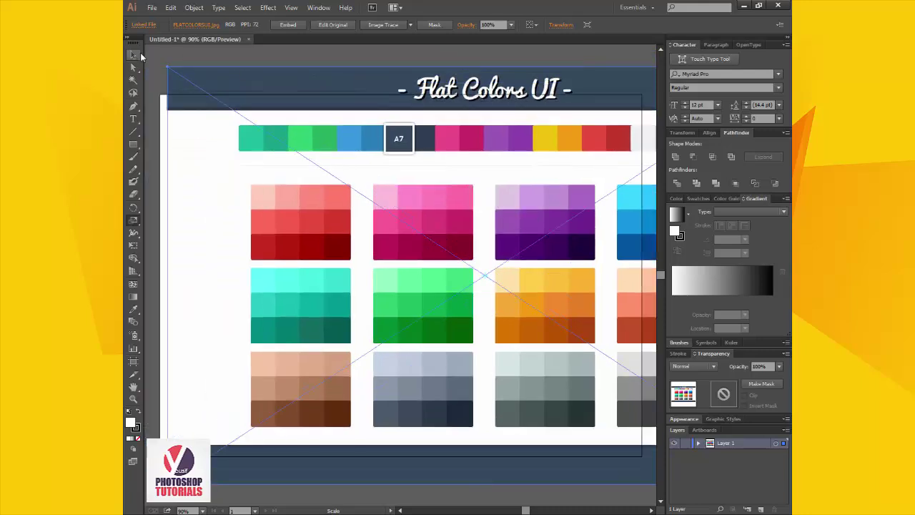
left_click_drag(167, 81, 328, 173)
key("v")
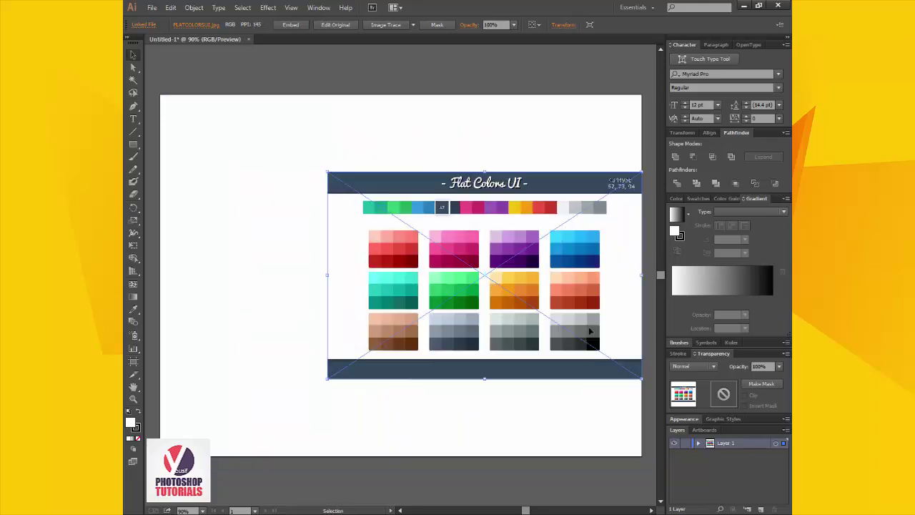
left_click_drag(550, 289, 373, 171)
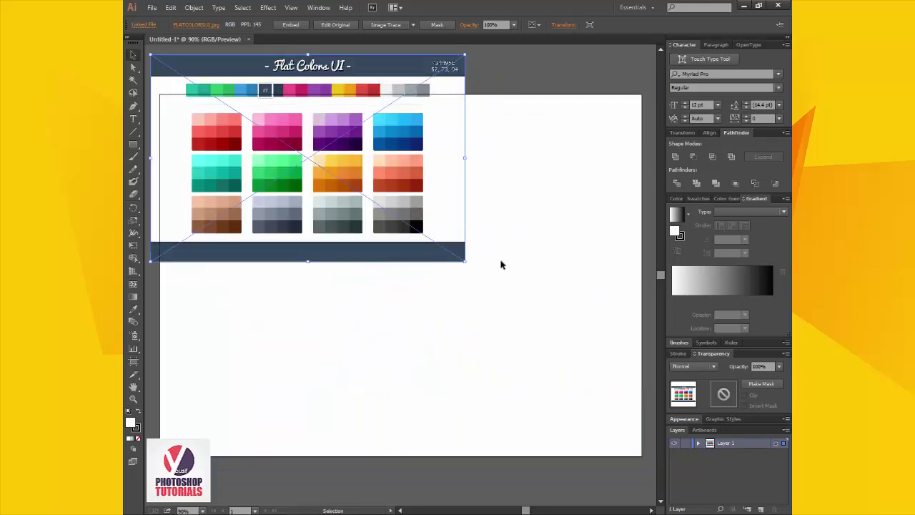
Shrink the palette image further, park it just above the artboard's upper-left corner, and deselect it.
key("s")
left_click_drag(507, 280, 412, 208)
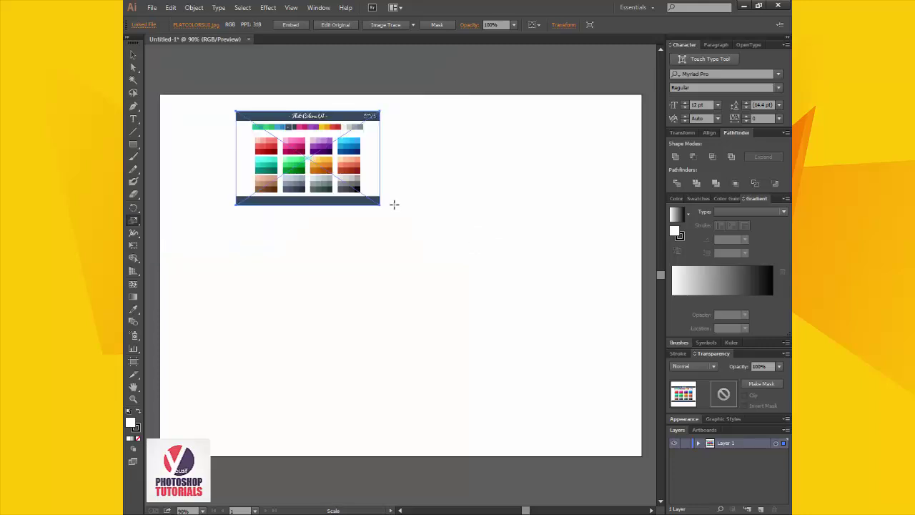
key("v")
left_click_drag(366, 186, 287, 74)
left_click_drag(347, 122, 358, 162)
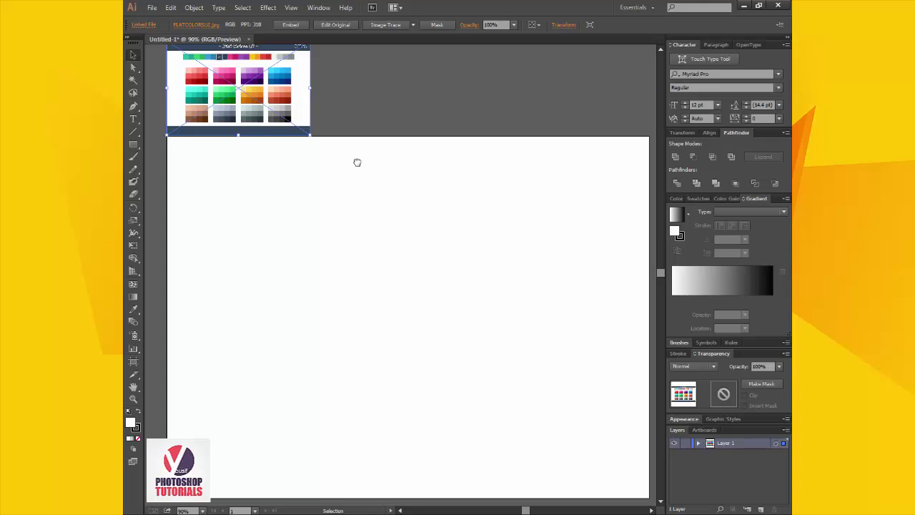
left_click(358, 164)
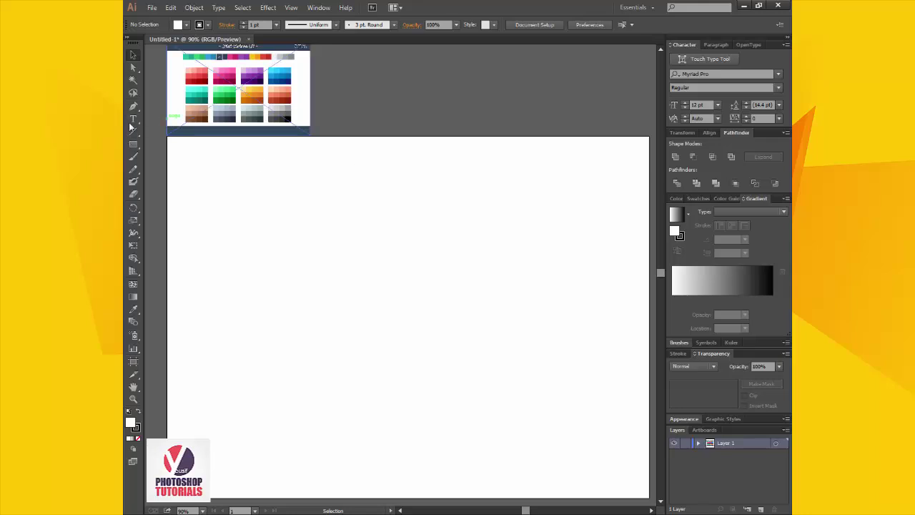
Sample the palette image's dark slate blue as the fill and draw a background rectangle covering the whole artboard.
key("i")
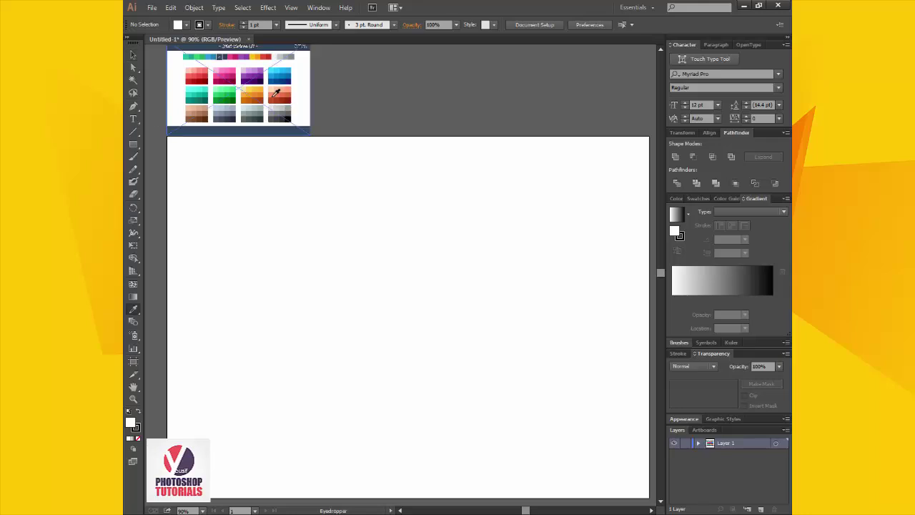
left_click(280, 120)
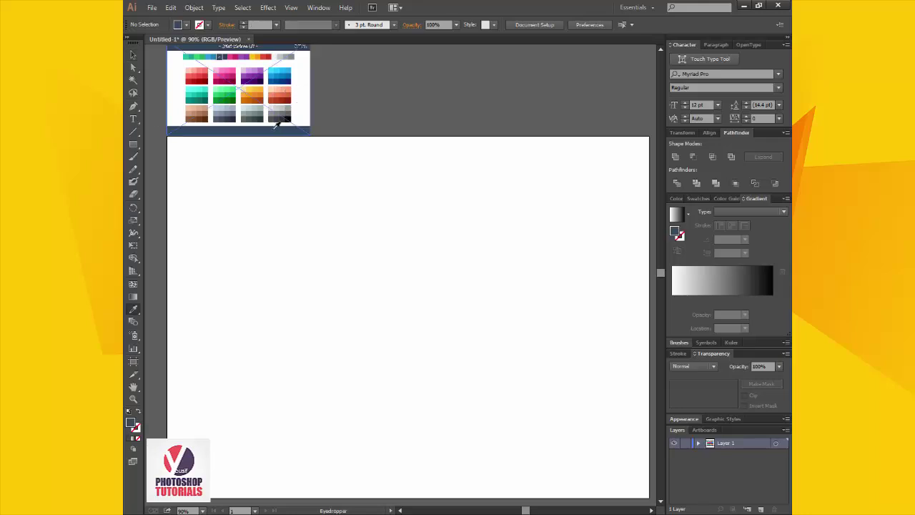
left_click(134, 146)
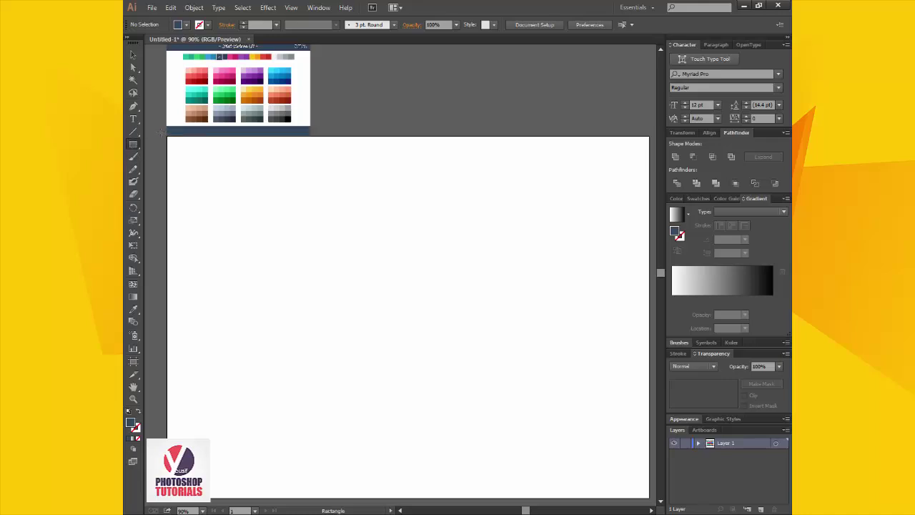
left_click_drag(168, 139, 632, 502)
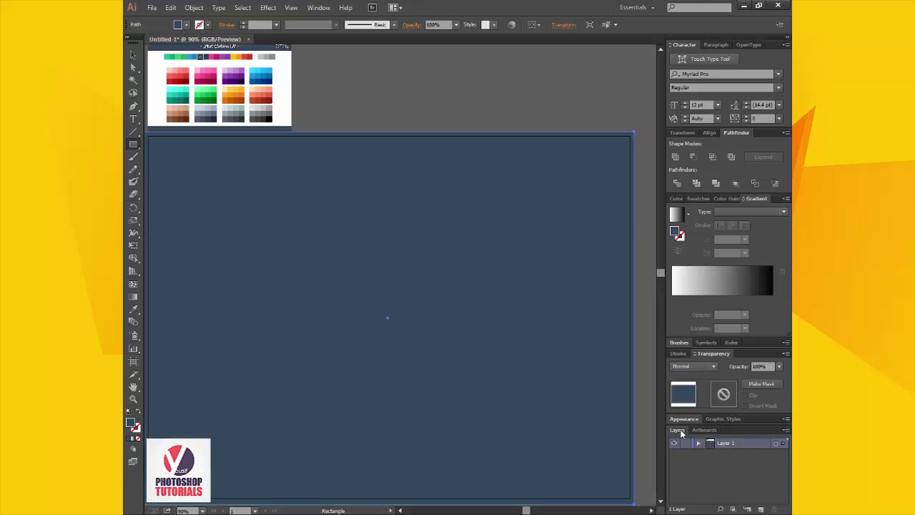
left_click(319, 8)
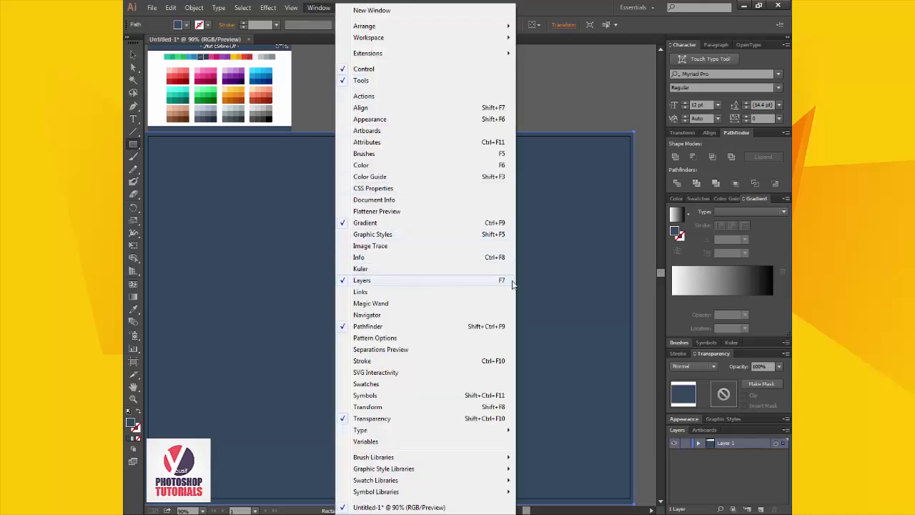
left_click(705, 479)
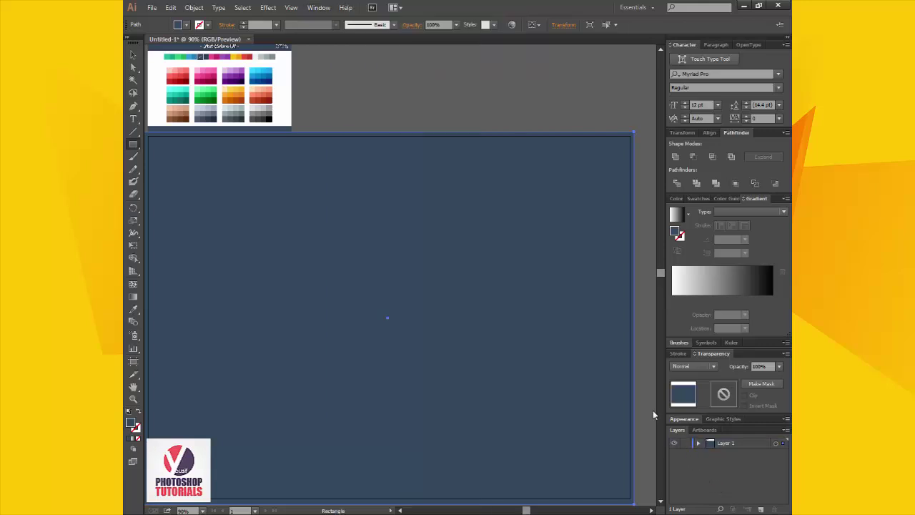
key("v")
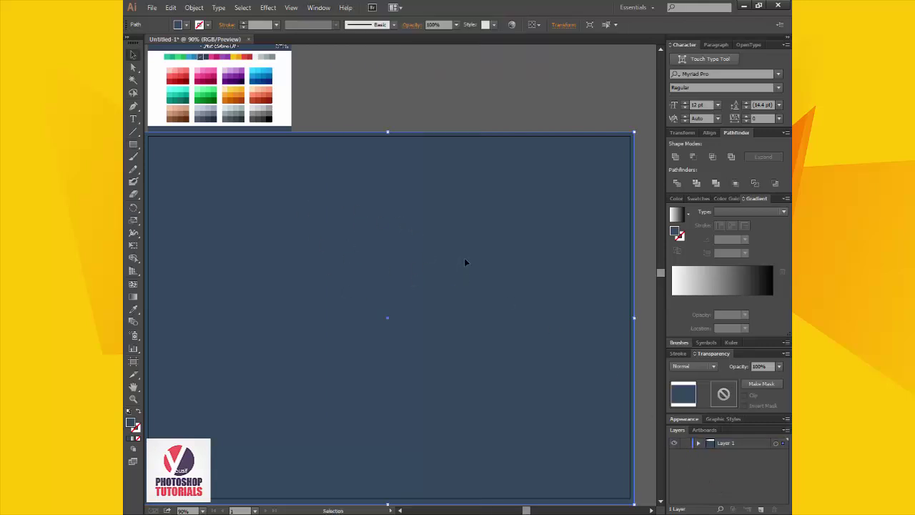
left_click_drag(514, 200, 439, 238)
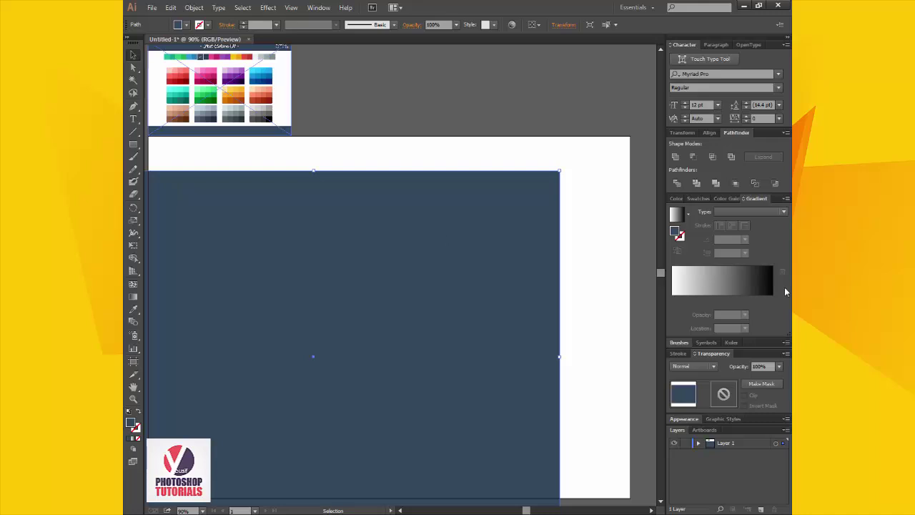
key("ctrl+z")
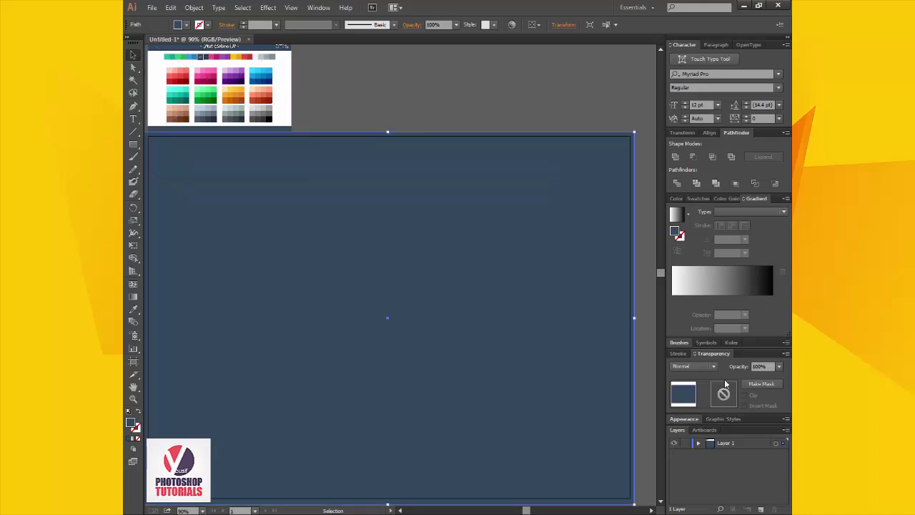
Lock Layer 1 with the background and palette, and add a new layer above it.
left_click(685, 443)
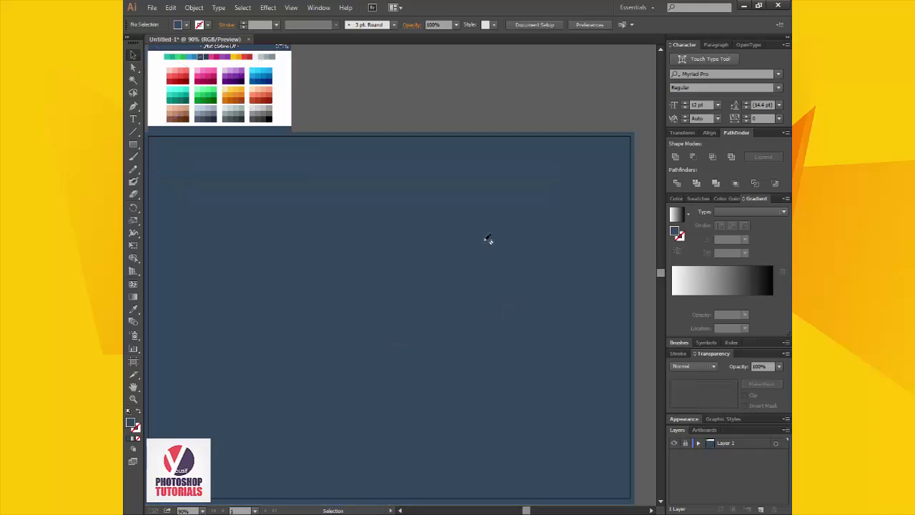
left_click(762, 510)
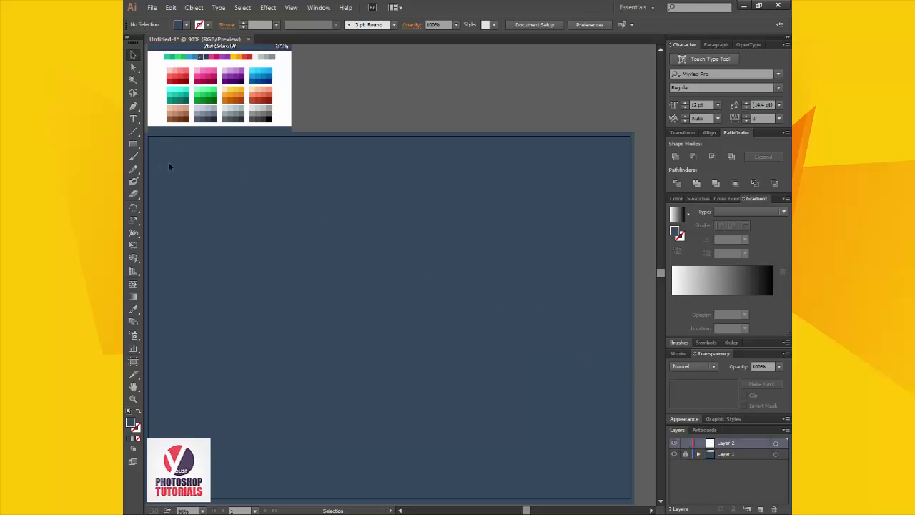
Sample a medium brown from the palette and draw a circle with the Ellipse tool in the artboard's upper middle.
key("i")
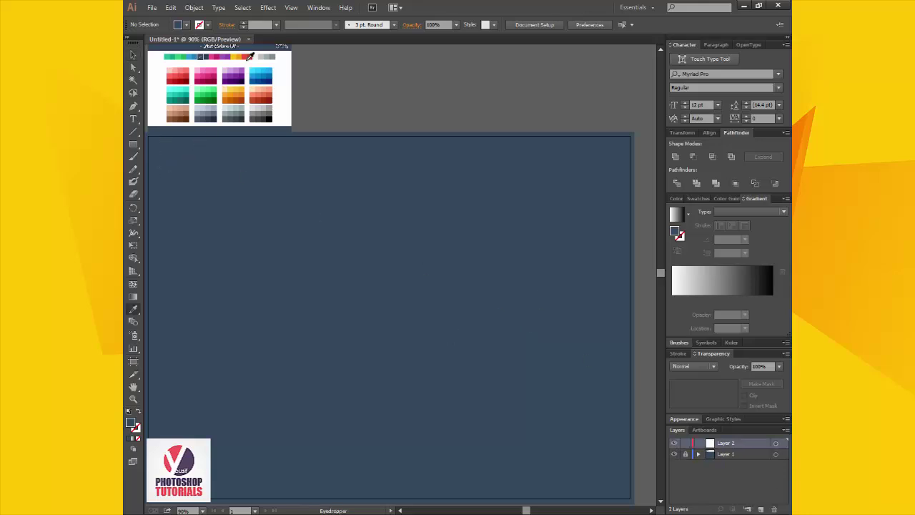
left_click(181, 115)
key("m")
left_click_drag(133, 144, 183, 168)
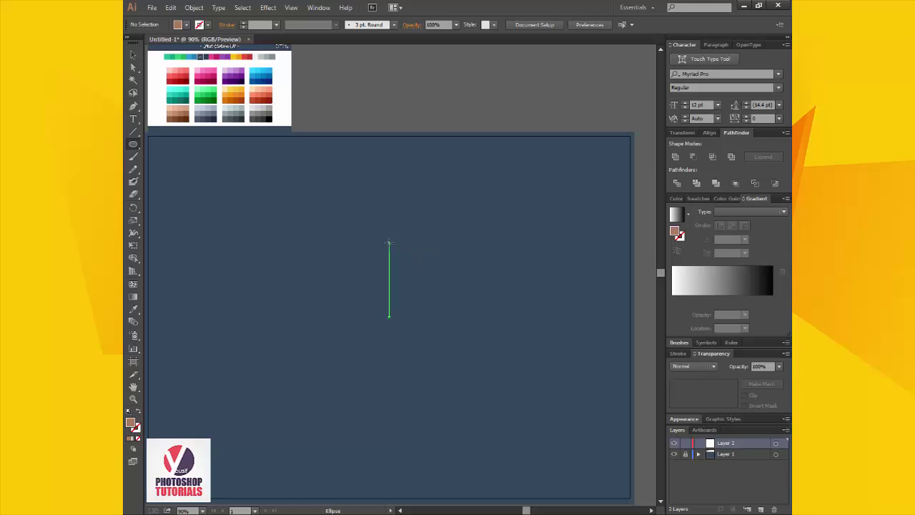
left_click_drag(389, 242, 485, 338)
key("v")
left_click_drag(419, 264, 419, 294)
Recolor the circle with a lighter skin tone sampled from the palette's brown group, and deselect it.
key("i")
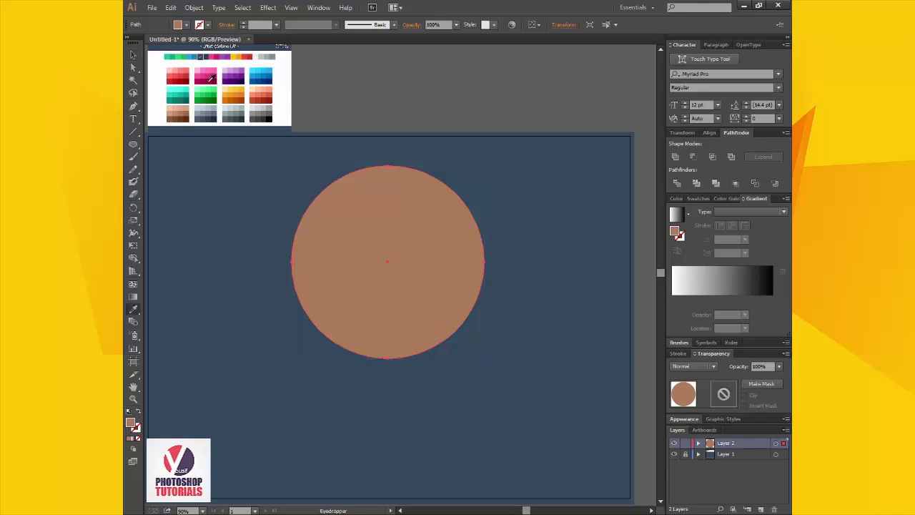
left_click(183, 106)
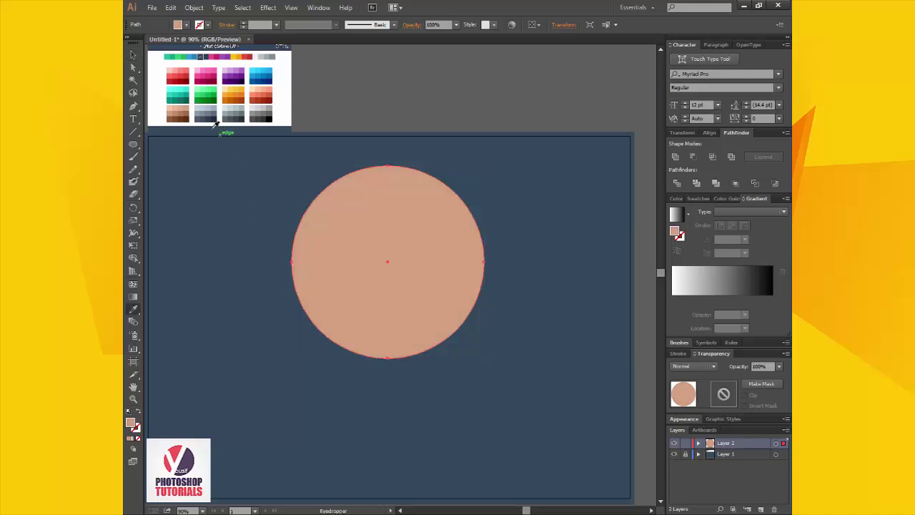
key("v")
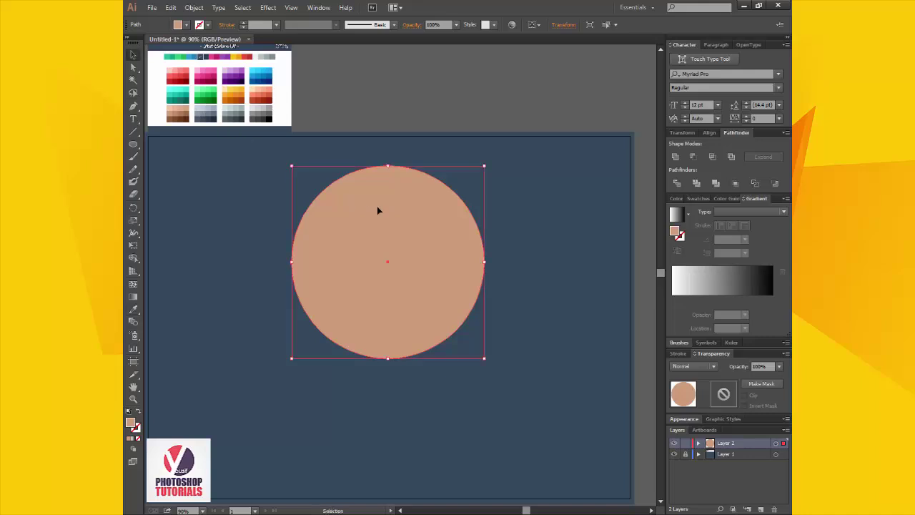
left_click(513, 271)
Check that Smart Guides are enabled for drawing with the Pen tool.
key("p")
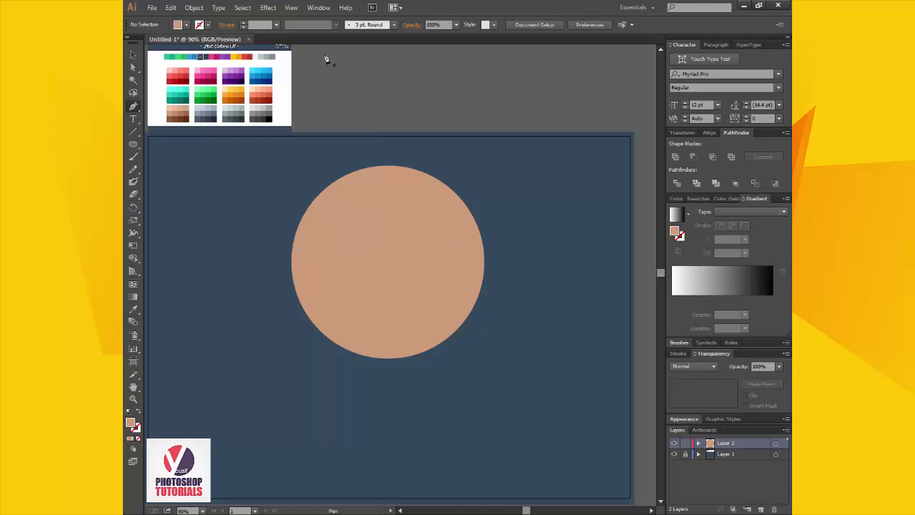
left_click(290, 8)
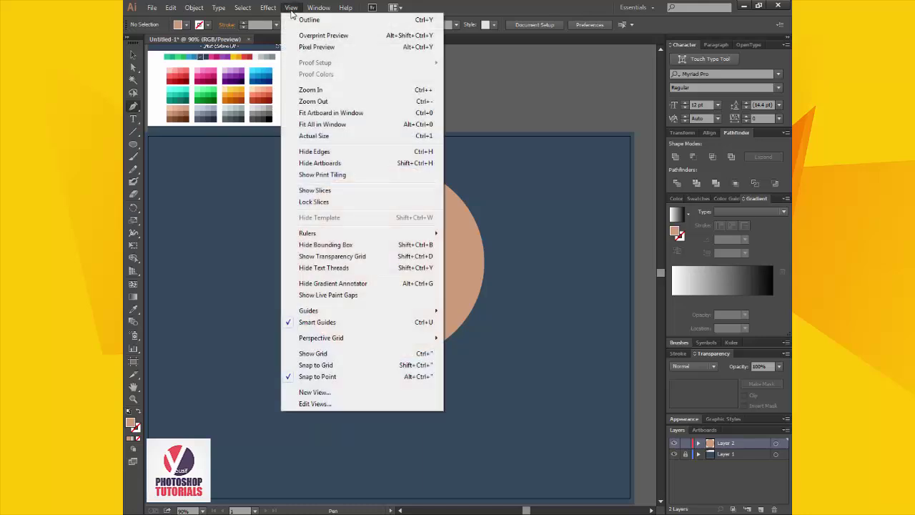
left_click(291, 9)
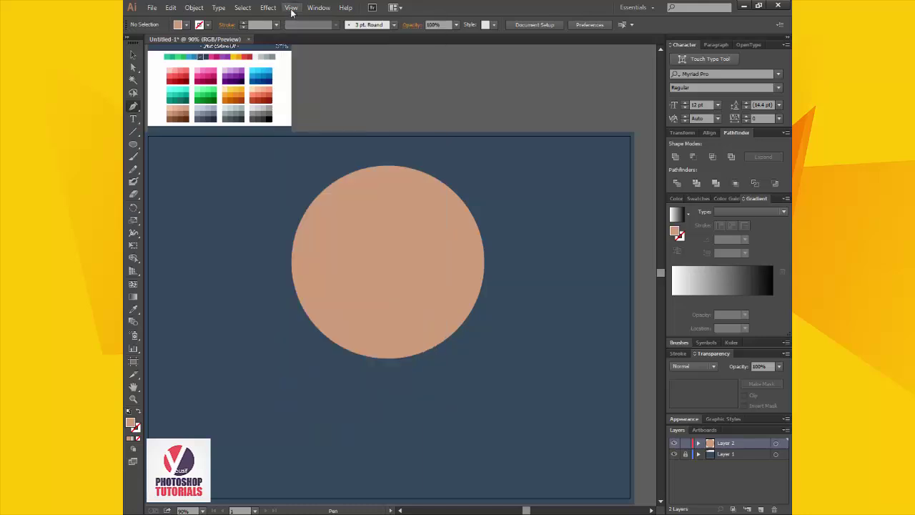
left_click(291, 8)
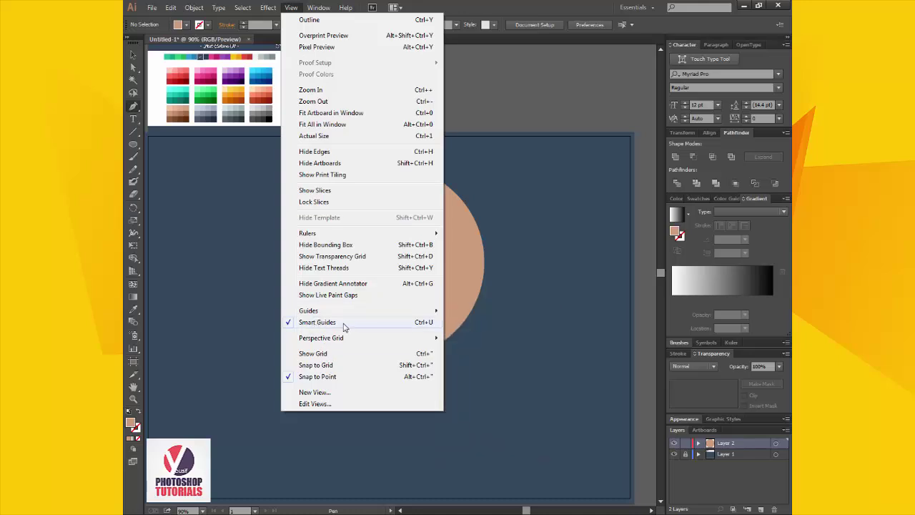
left_click(553, 304)
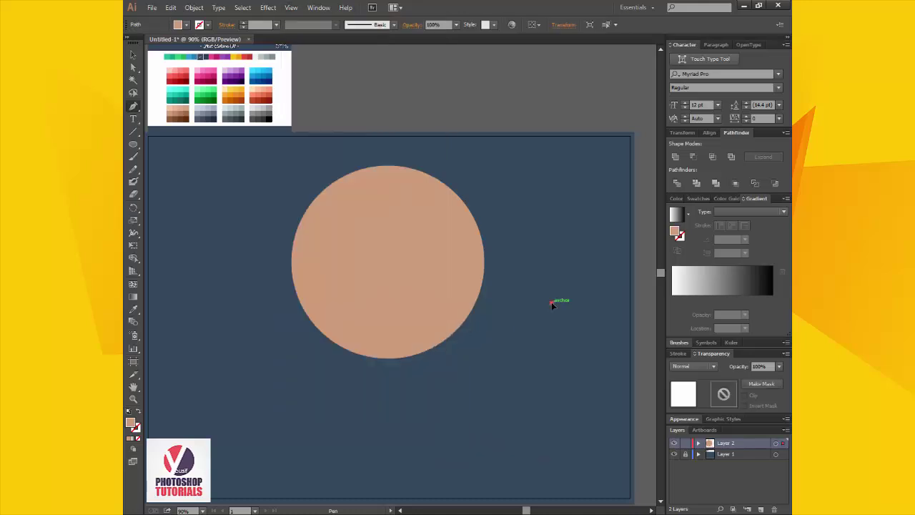
key("ctrl+z")
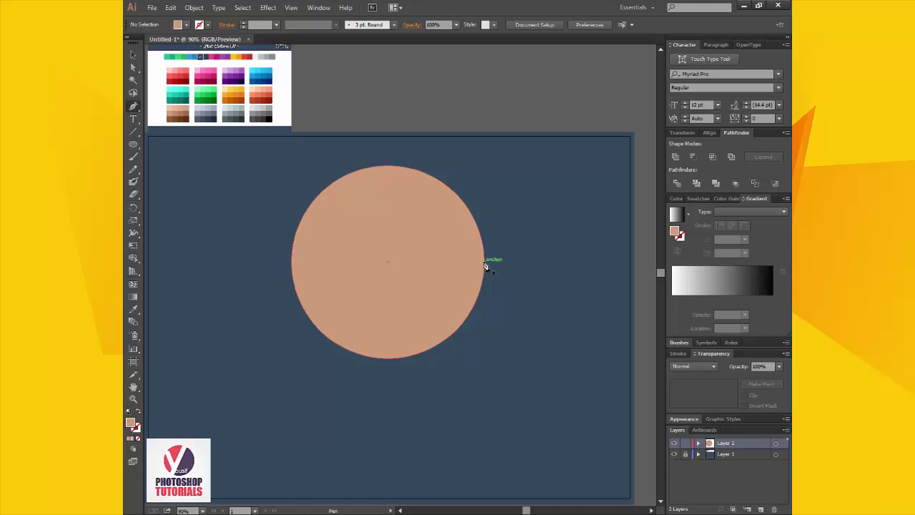
Draw a Pen curve from the circle's right anchor down to a smooth point centered below the circle.
left_click_drag(486, 266, 287, 408)
left_click_drag(287, 409, 288, 409)
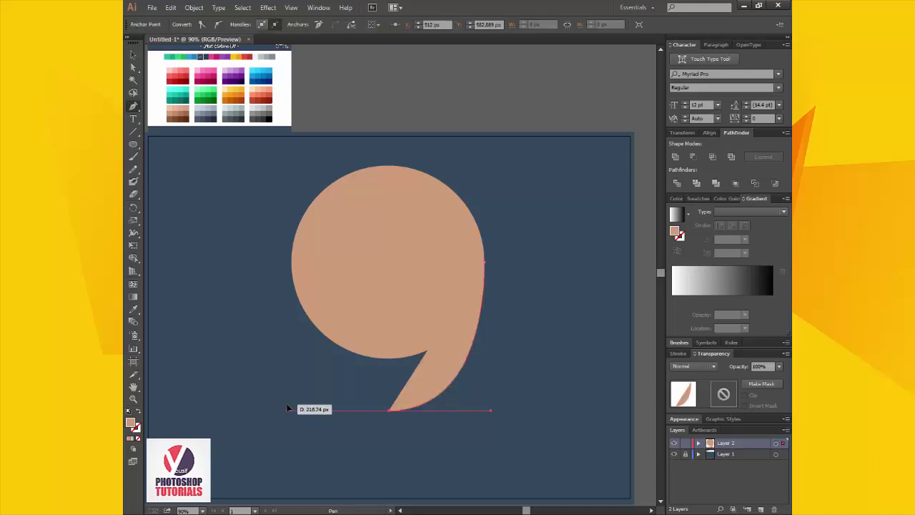
left_click(390, 414)
left_click(388, 271)
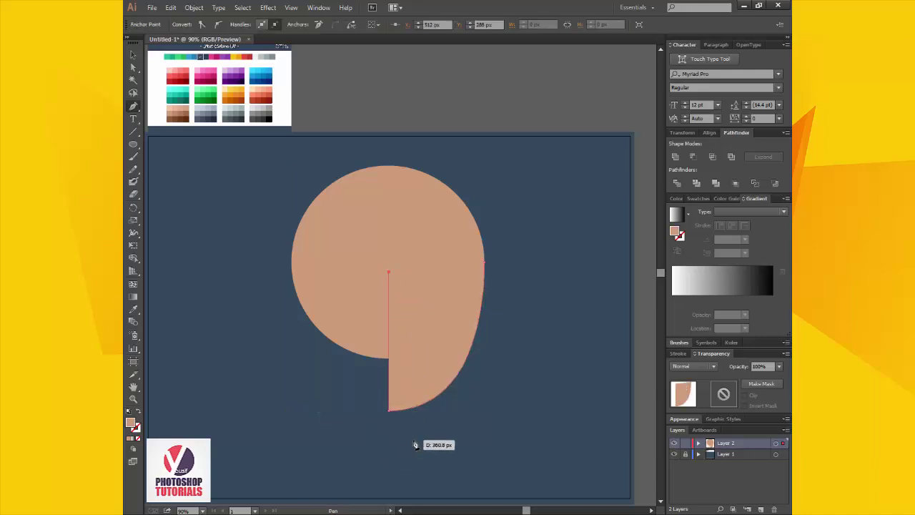
key("ctrl+z")
key("ctrl+z")
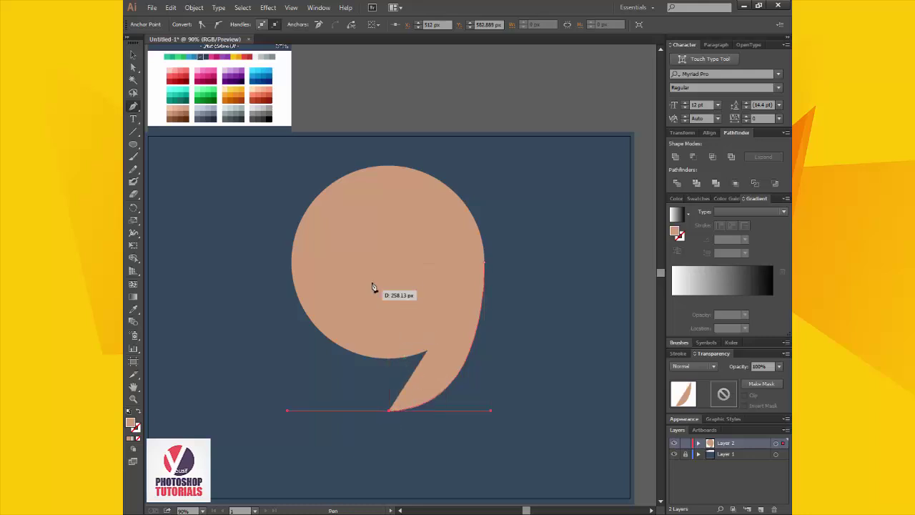
left_click(388, 286)
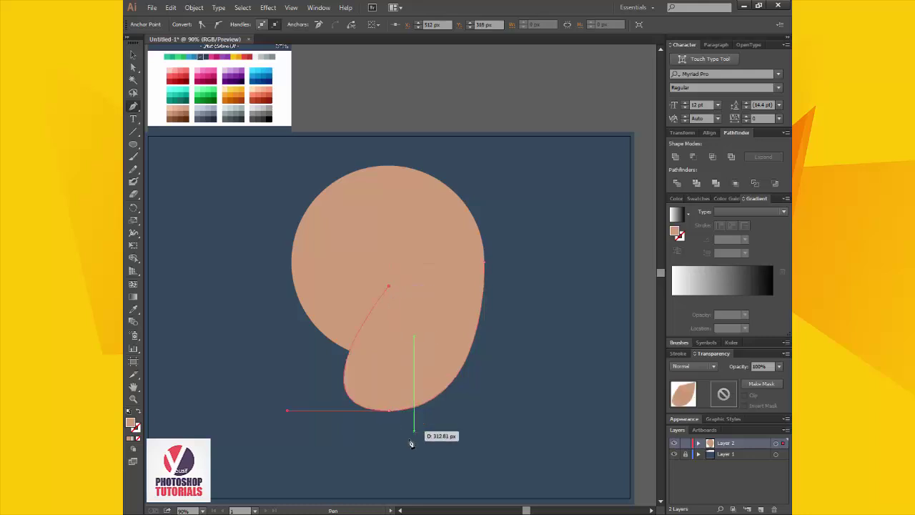
key("ctrl+z")
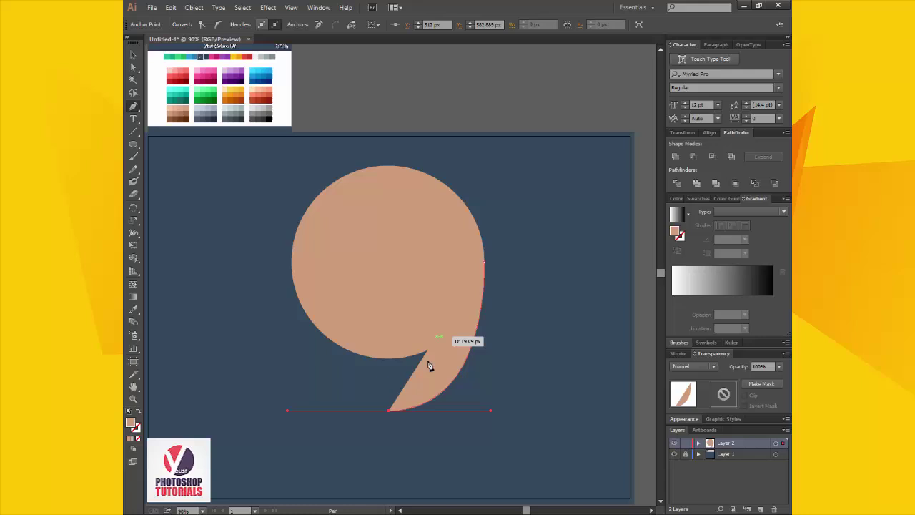
Retract the lower point's outgoing handle, and close the jaw path through the circle's center and its right anchor.
left_click(391, 411)
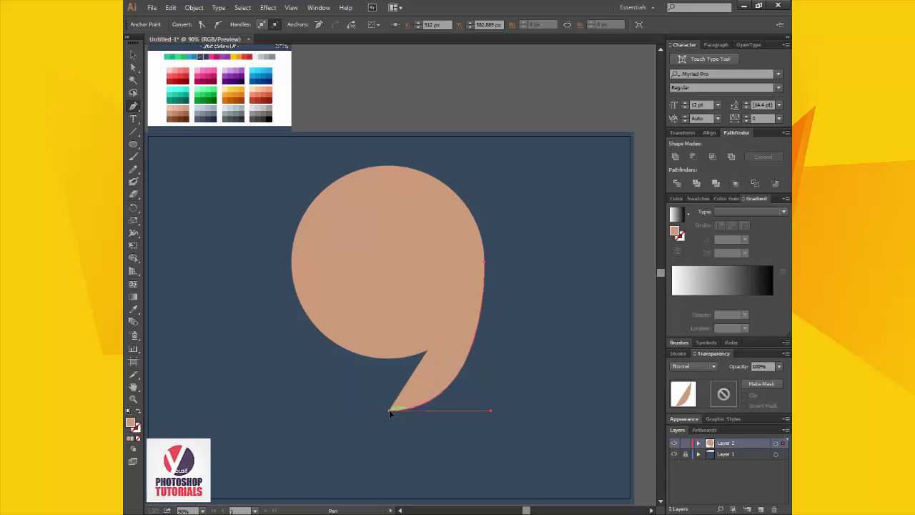
left_click(389, 262)
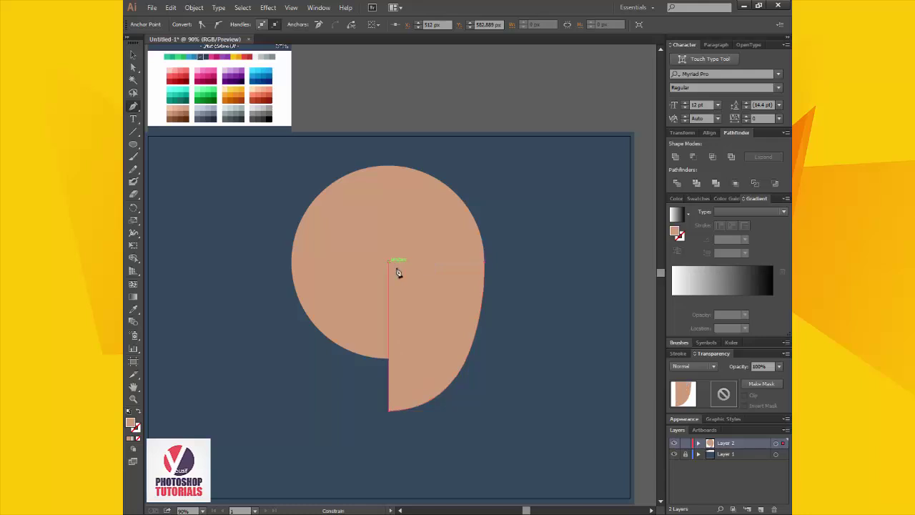
left_click(483, 263)
key("v")
left_click(557, 339)
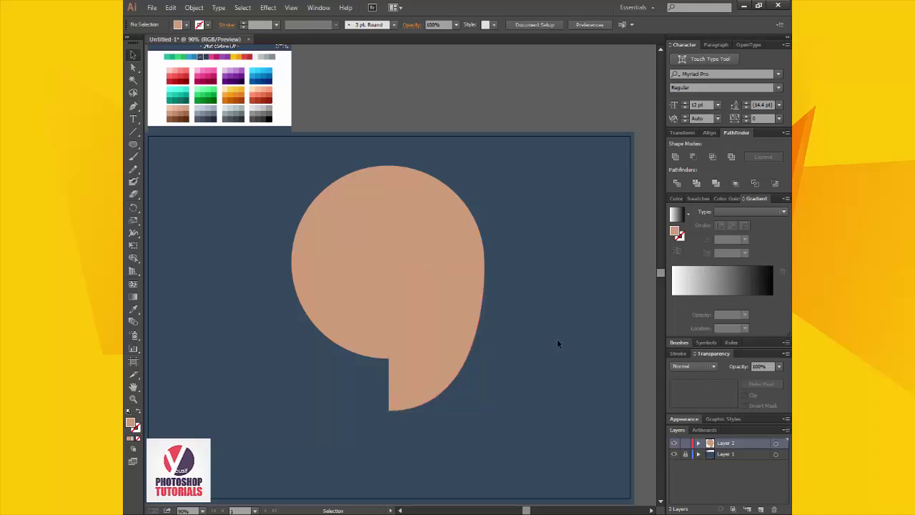
left_click(453, 347)
key("a")
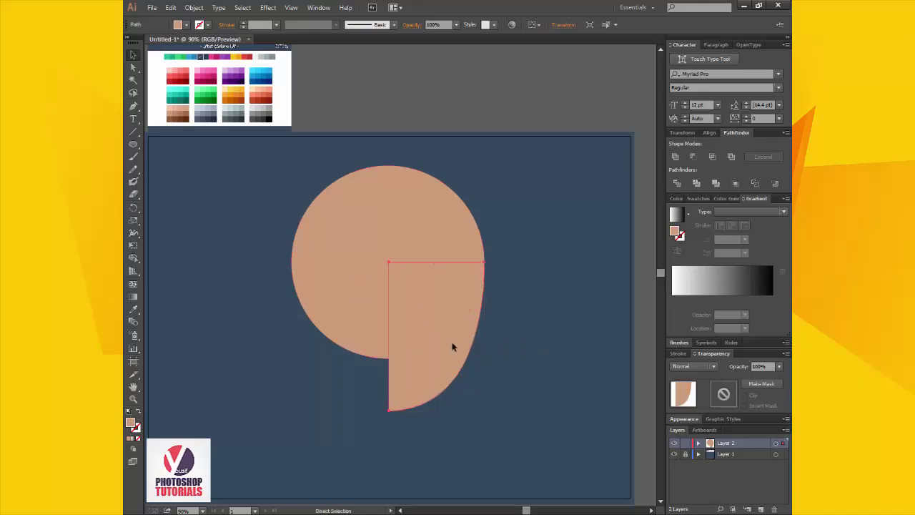
key("v")
left_click(234, 236)
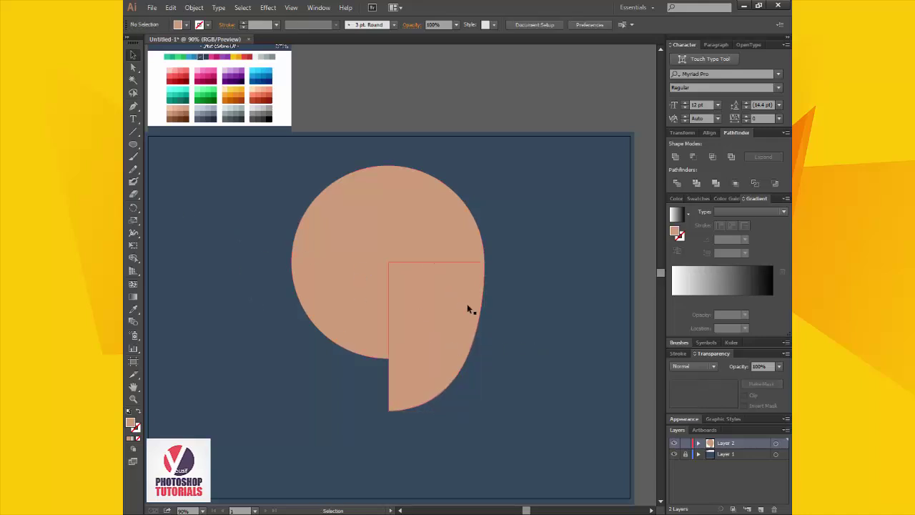
Merge the circle and the jaw shape into one face shape with Pathfinder Unite.
left_click(467, 303)
left_click(409, 225, "shift")
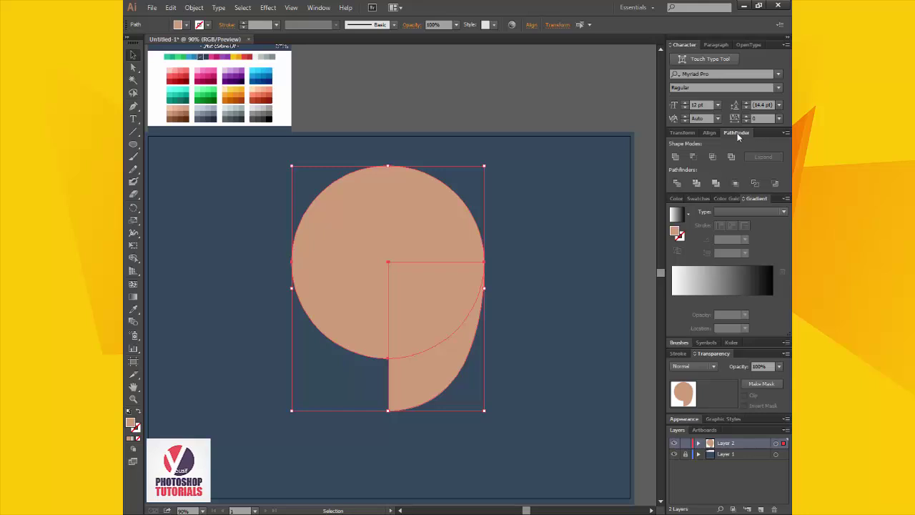
left_click(319, 9)
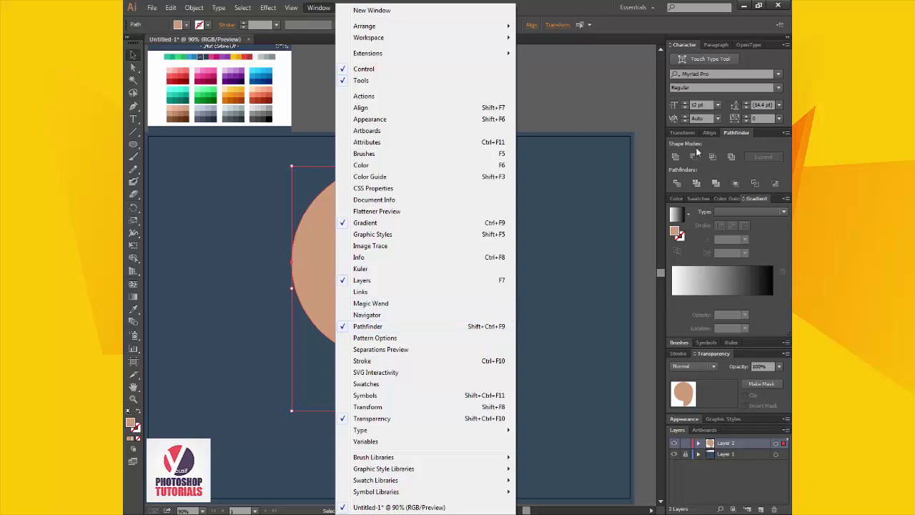
left_click(677, 156)
left_click(676, 157)
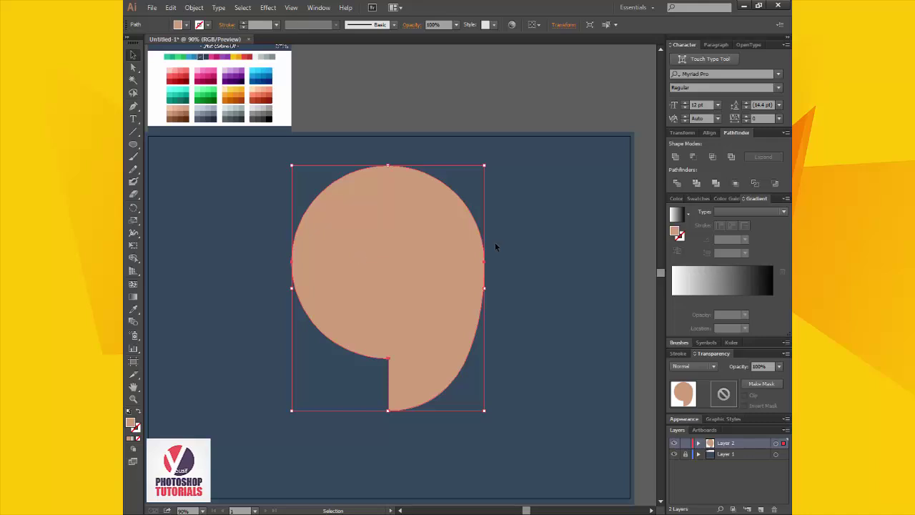
left_click(541, 258)
Draw a rectangle over the left half of the face shape, ending at its vertical center line.
left_click(429, 303)
left_click_drag(133, 144, 388, 426)
key("v")
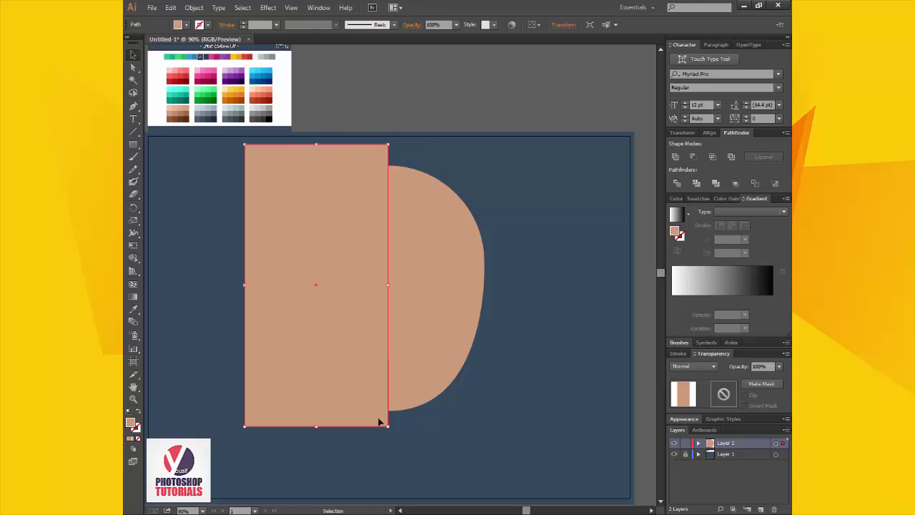
Cut the rectangle out of the face shape with Pathfinder Minus Front, keeping only the right half.
left_click(418, 311, "shift")
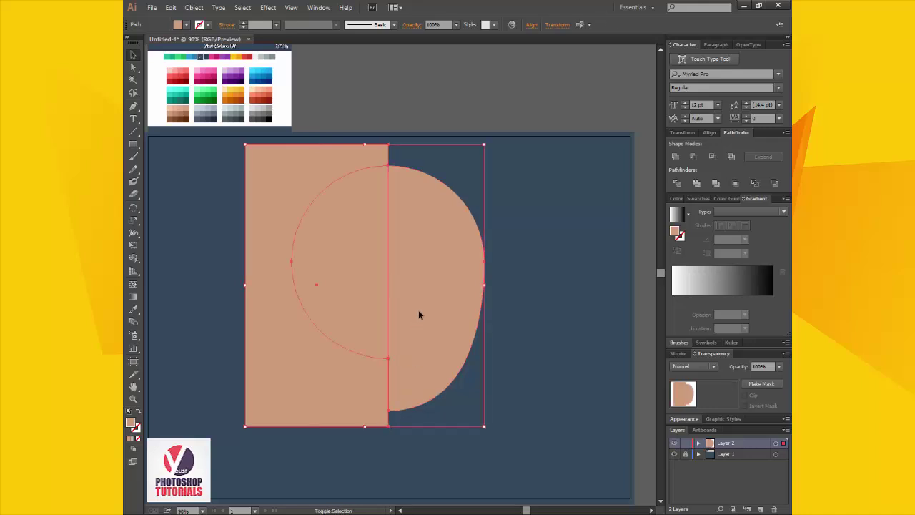
left_click(528, 227)
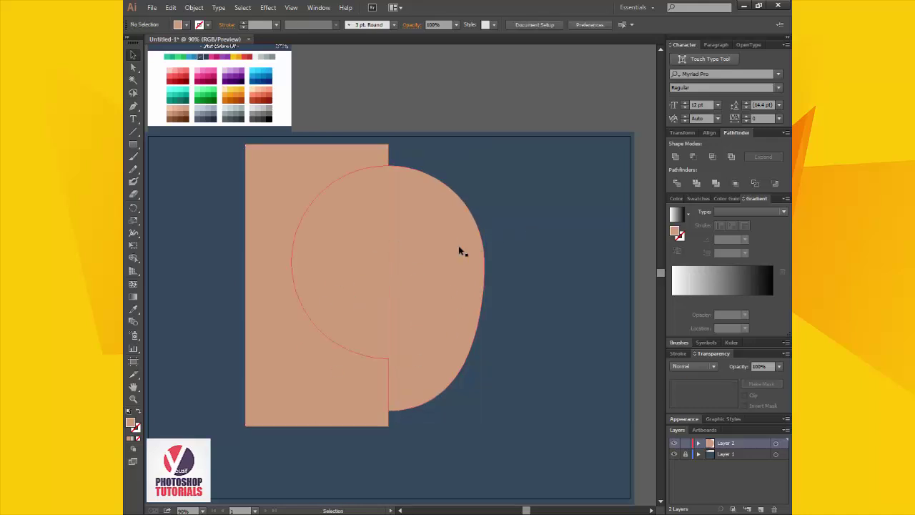
left_click(462, 251)
left_click(253, 261, "shift")
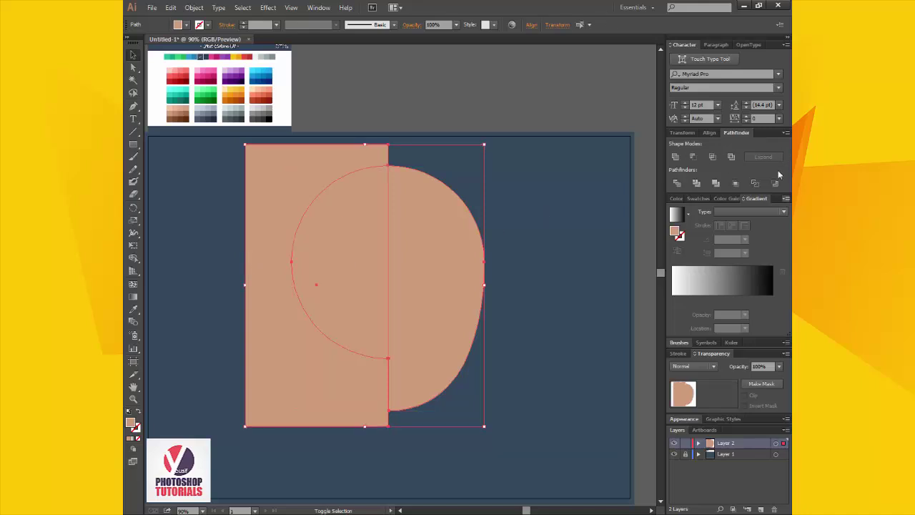
left_click(696, 161)
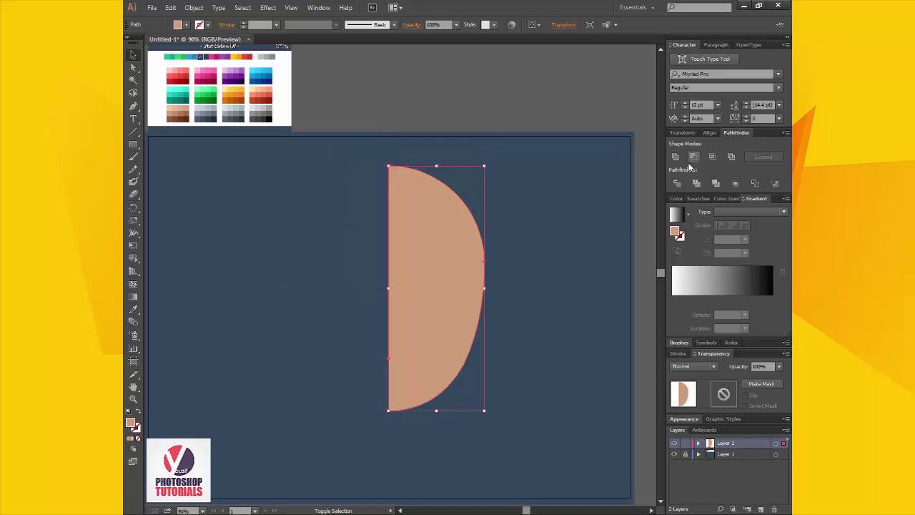
left_click(546, 258)
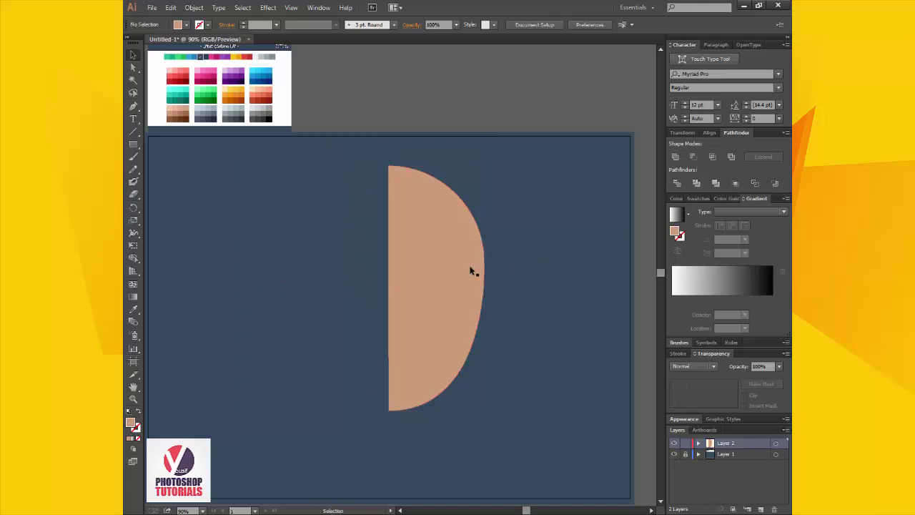
Draw a narrow rectangle slightly overlapping the half face's straight left edge to cover its small uneven step.
left_click(419, 270)
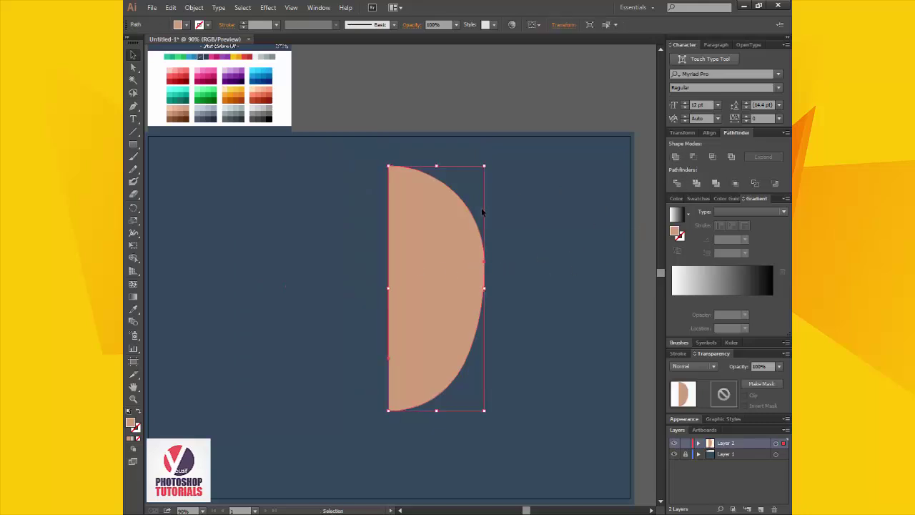
left_click(485, 207)
key("z")
left_click(439, 265)
left_click(387, 306)
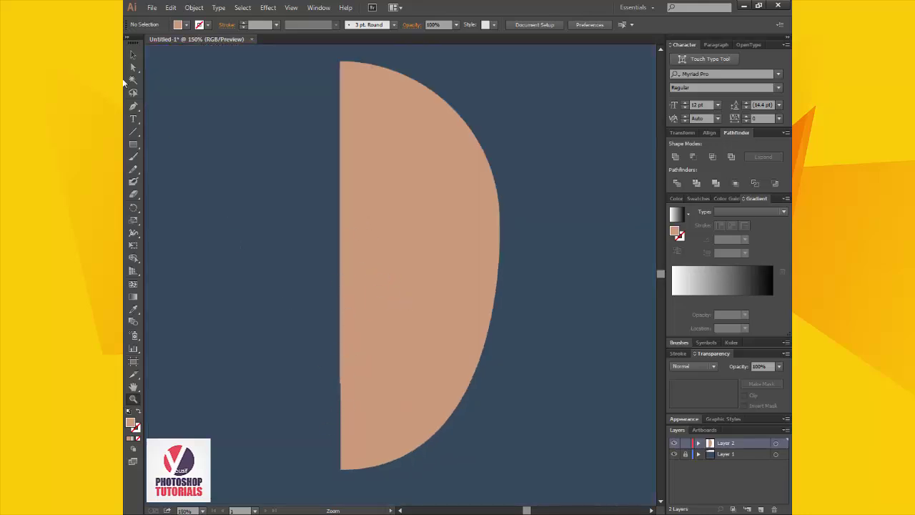
left_click(134, 144)
left_click_drag(308, 54, 340, 438)
Subtract the narrow rectangle from the half face with Pathfinder Minus Front to straighten its left edge.
key("v")
left_click(391, 335, "shift")
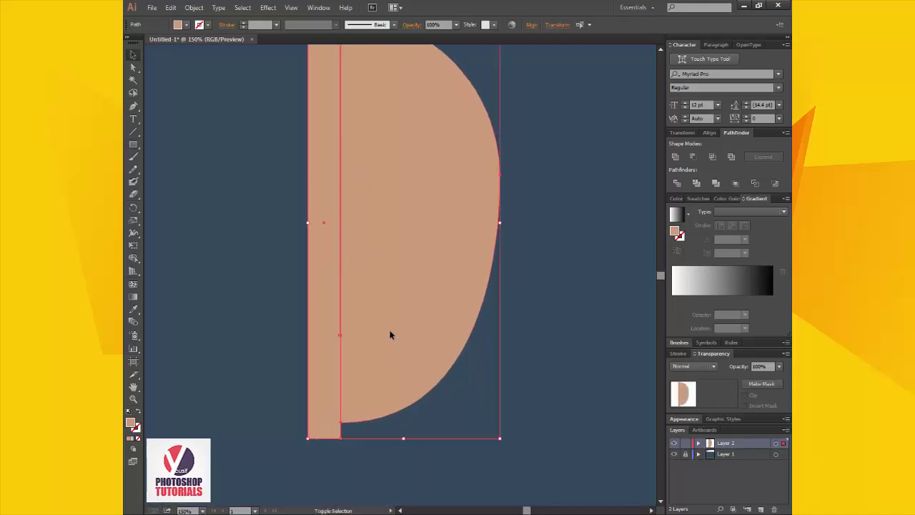
left_click(692, 156)
left_click(563, 230)
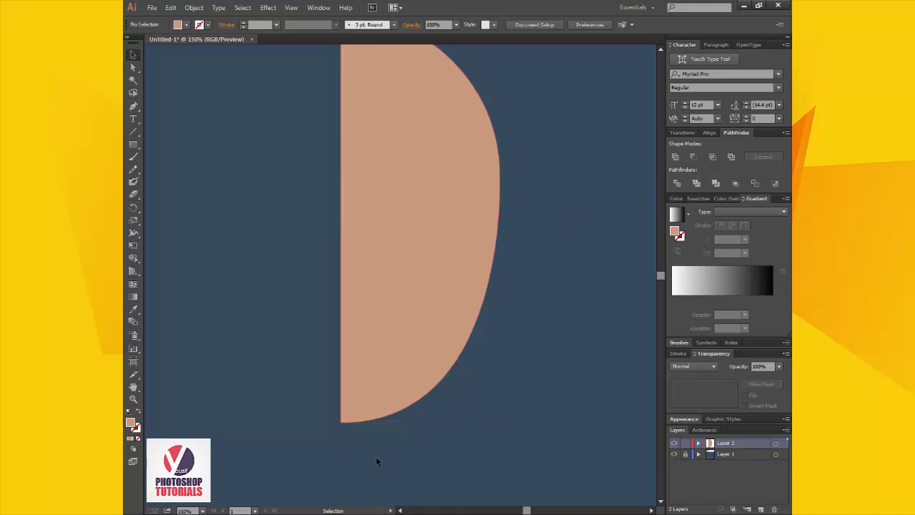
left_click_drag(548, 286, 554, 287)
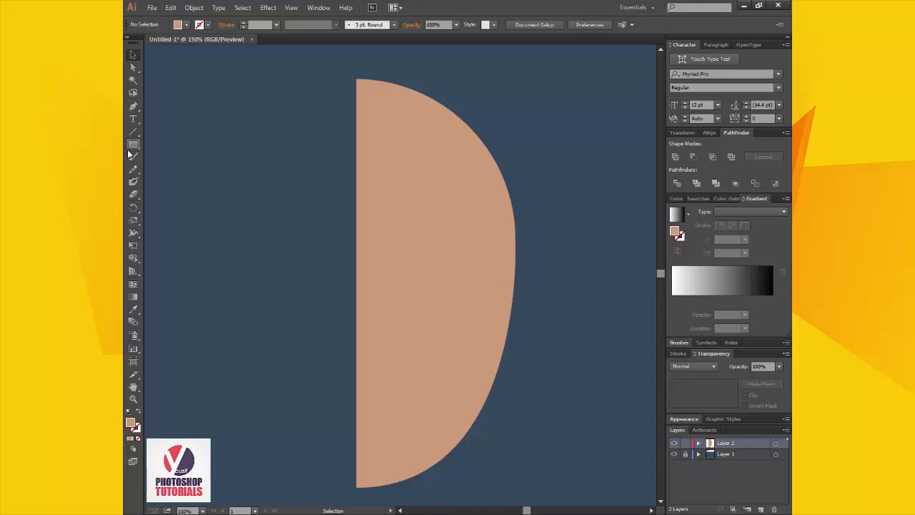
Sample a dark charcoal gray from the palette's neutral gray group as the fill color.
left_click_drag(132, 149, 372, 219)
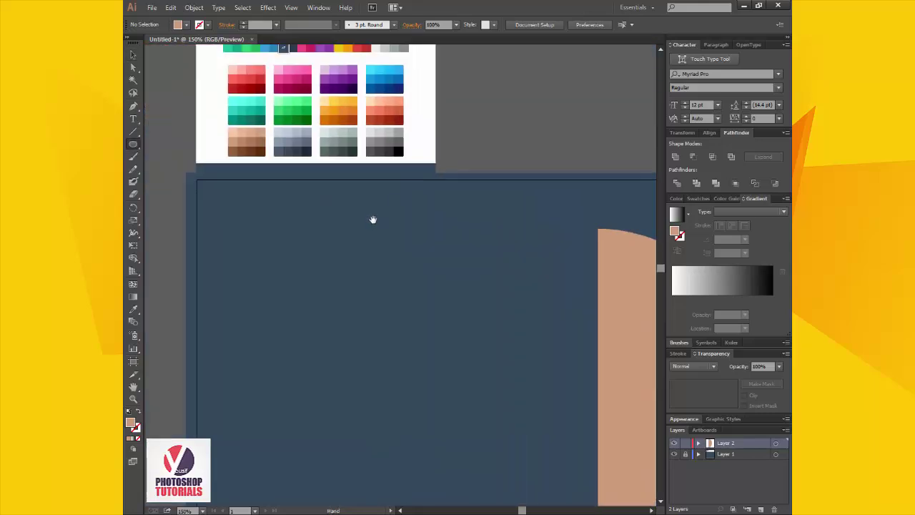
key("i")
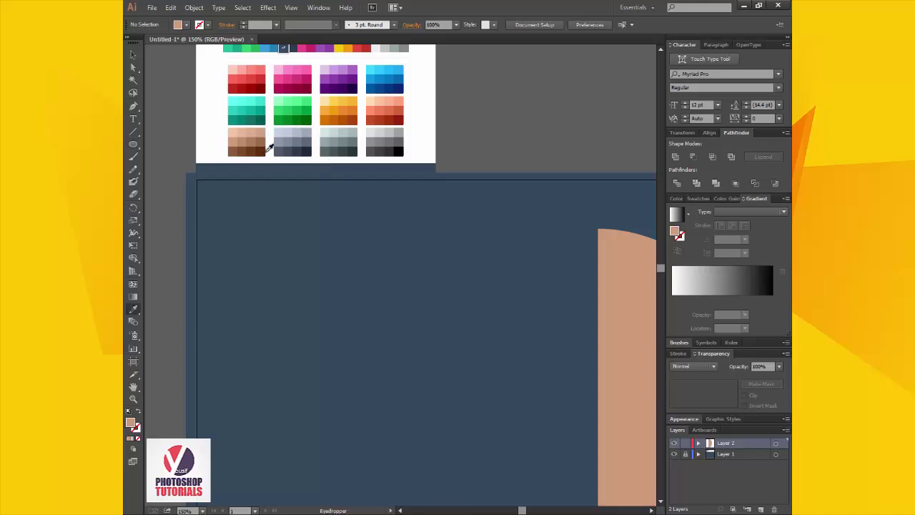
left_click(395, 148)
left_click_drag(462, 244, 239, 141)
Draw a small charcoal circle for the eye with the Ellipse tool, near the half face's straight edge at mid-height.
left_click(133, 143)
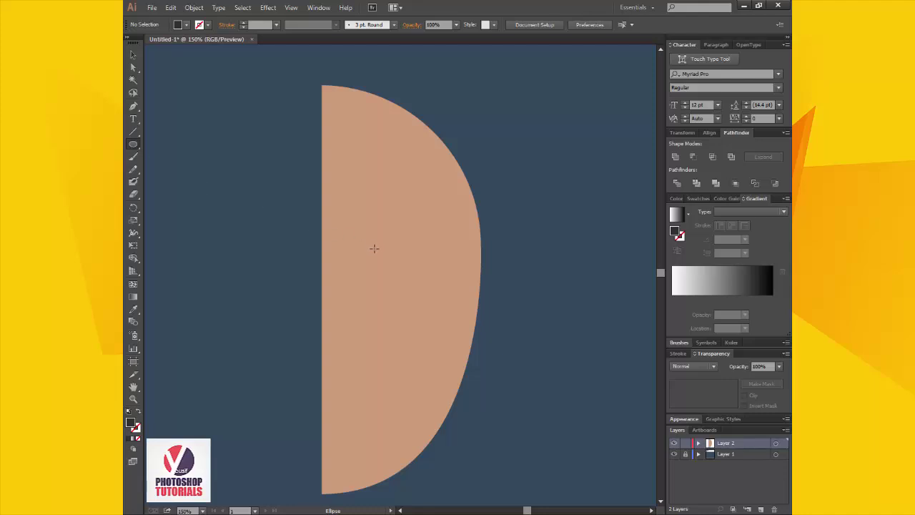
left_click_drag(350, 263, 365, 283)
key("v")
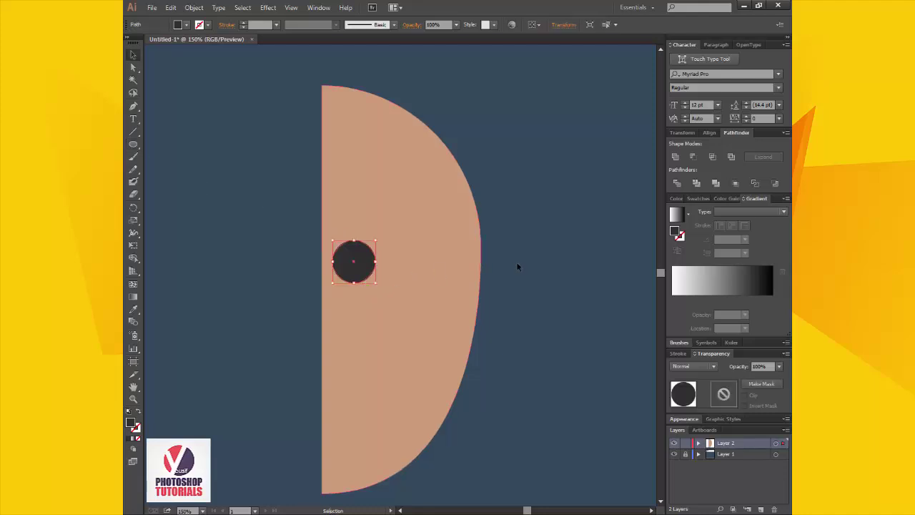
left_click(517, 266)
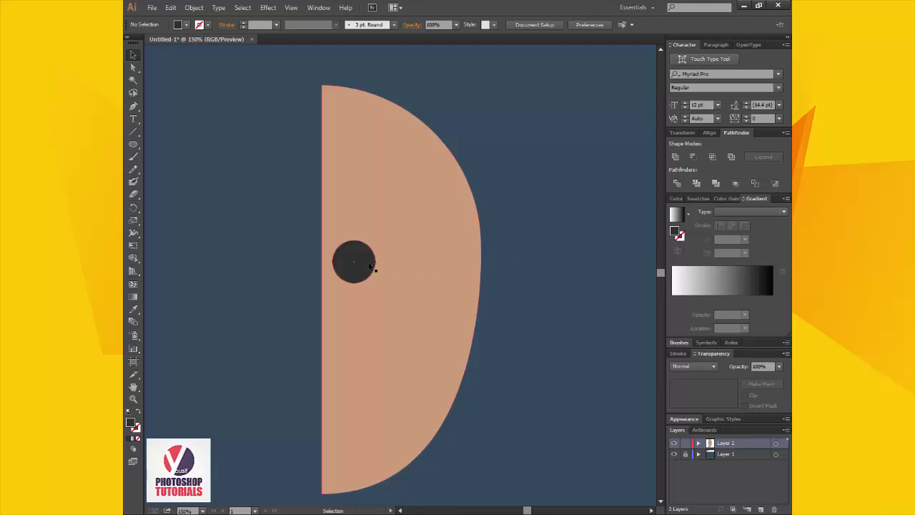
Draw a small highlight circle inside the upper-left part of the charcoal eye with the Ellipse tool.
key("z")
left_click(342, 247)
left_click(342, 247)
left_click(419, 286)
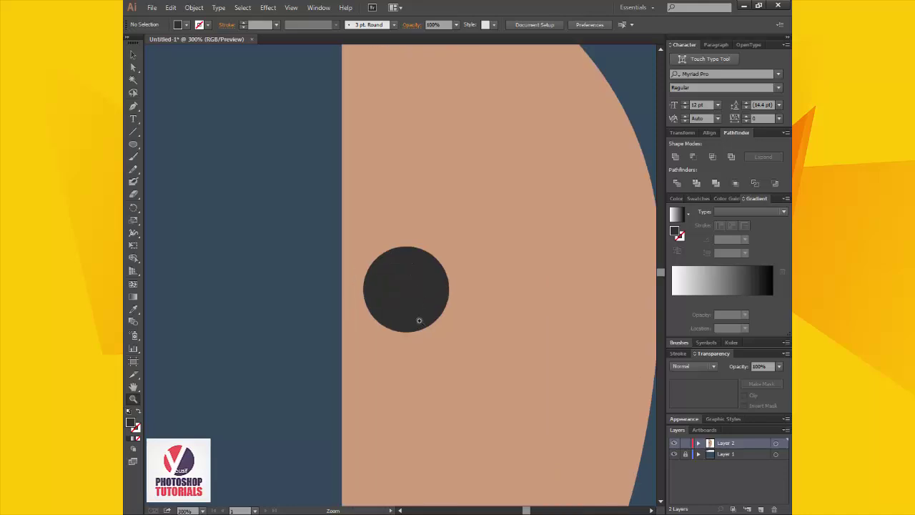
key("v")
left_click(414, 289)
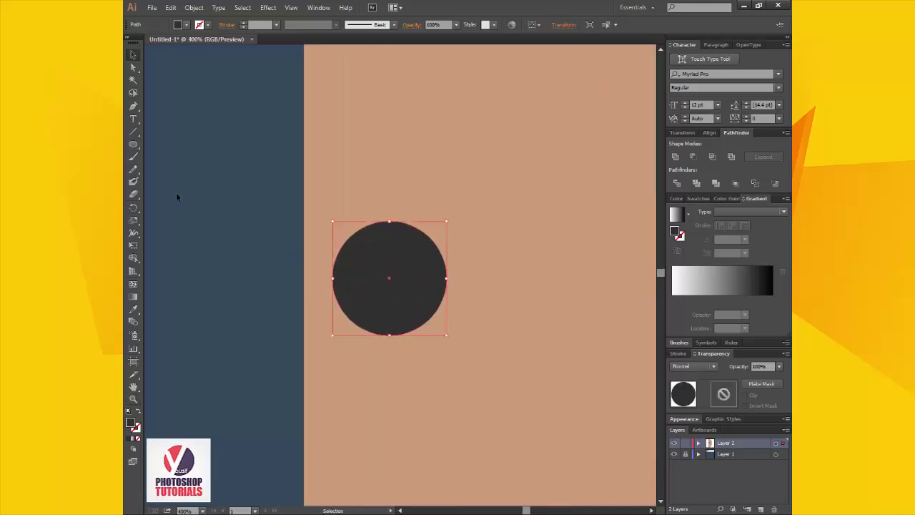
left_click(133, 145)
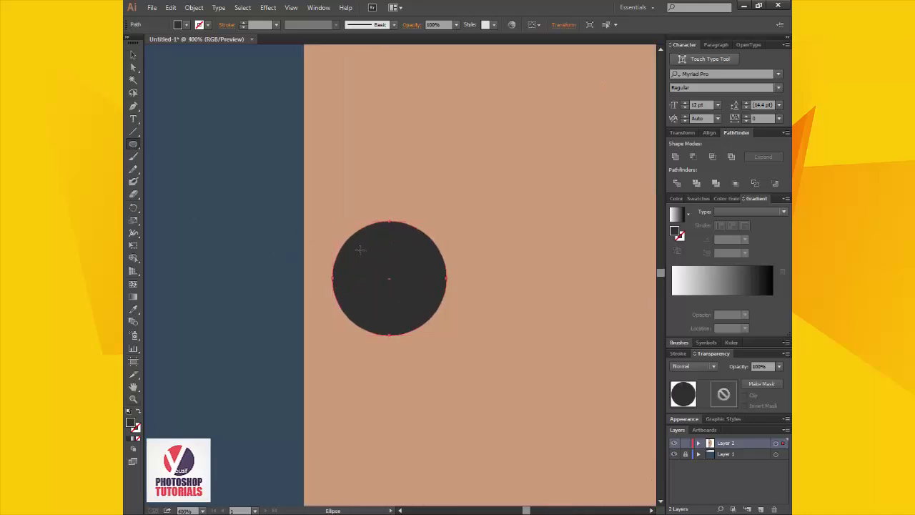
left_click_drag(362, 247, 377, 265)
key("v")
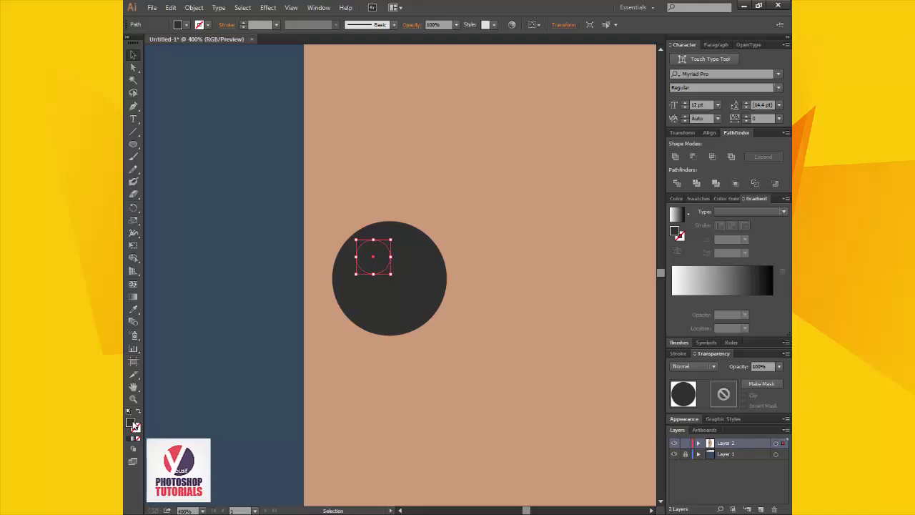
Fill the small highlight circle with off-white f2f2f2 and shift it slightly up within the eye.
double_click(135, 426)
mouse_move(252, 208)
left_mouse_down()
mouse_move(238, 199)
mouse_move(245, 198)
left_mouse_up()
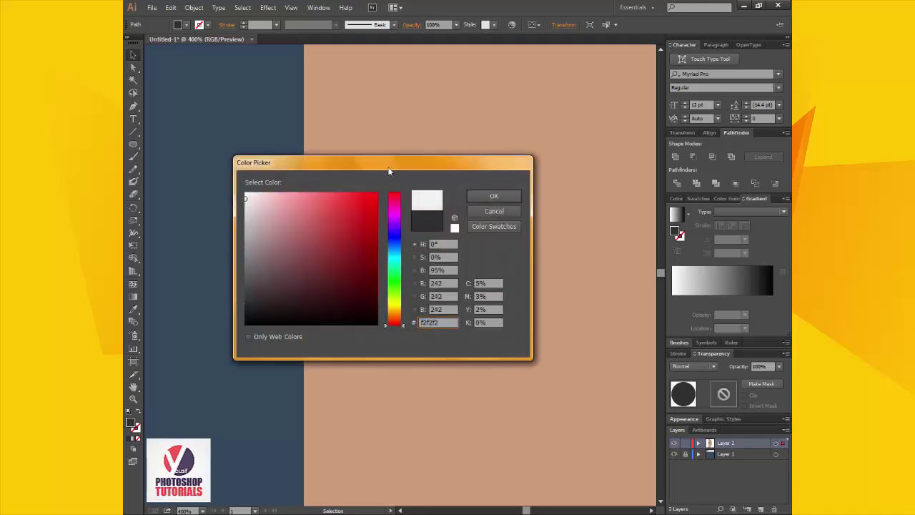
left_click(491, 195)
left_click(286, 225)
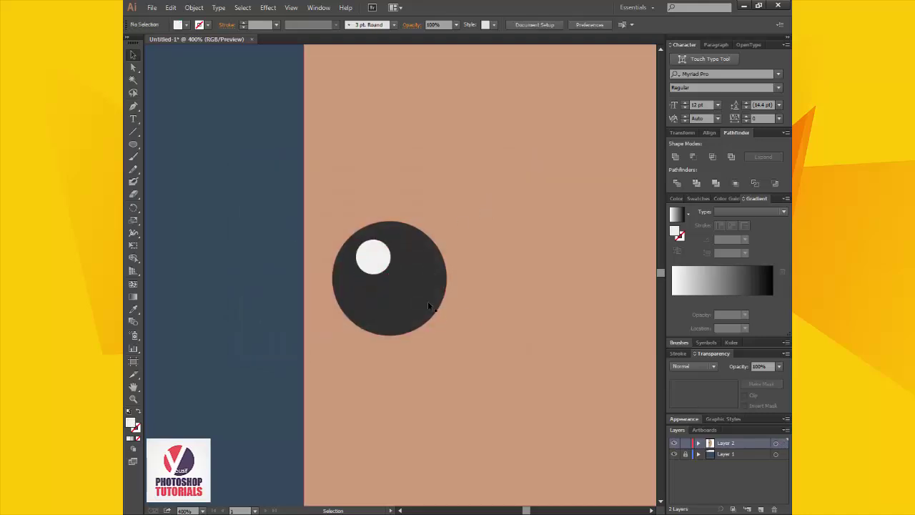
left_click(379, 256)
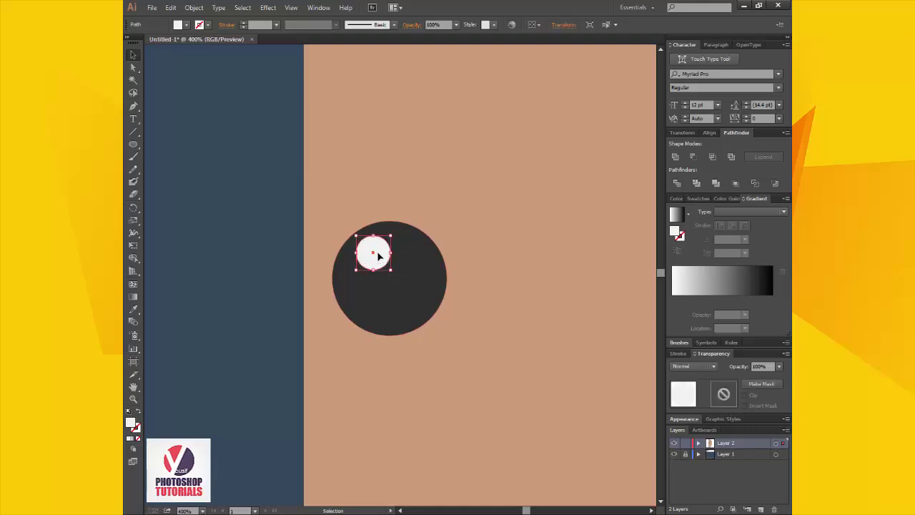
Draw a closed four-cornered eyebrow above the eye with the Pen tool, slanting upward toward the outer side of the face.
key("z")
left_click(438, 273, "alt")
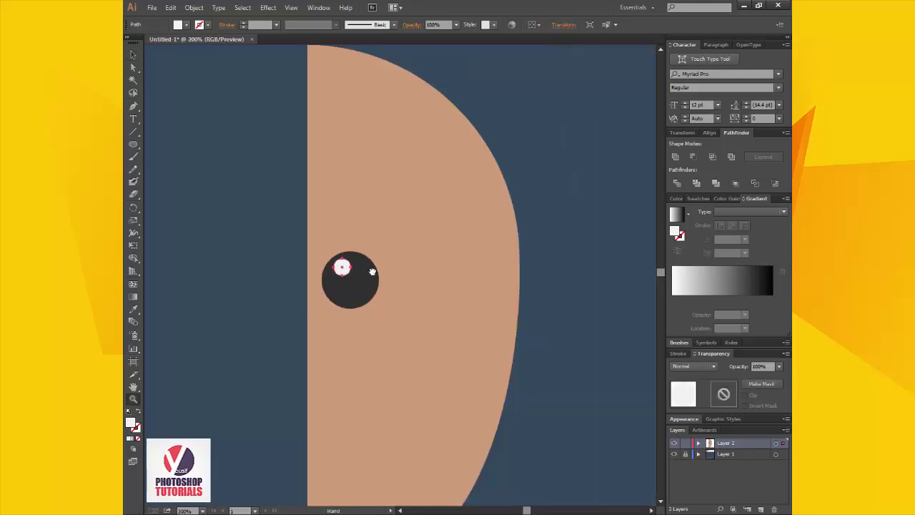
left_click_drag(369, 264, 399, 289)
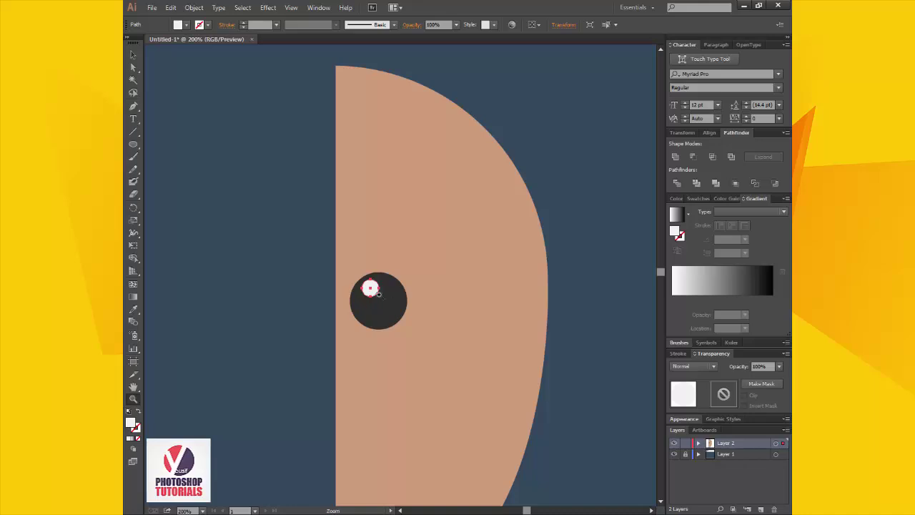
left_click(134, 106)
left_click(350, 241)
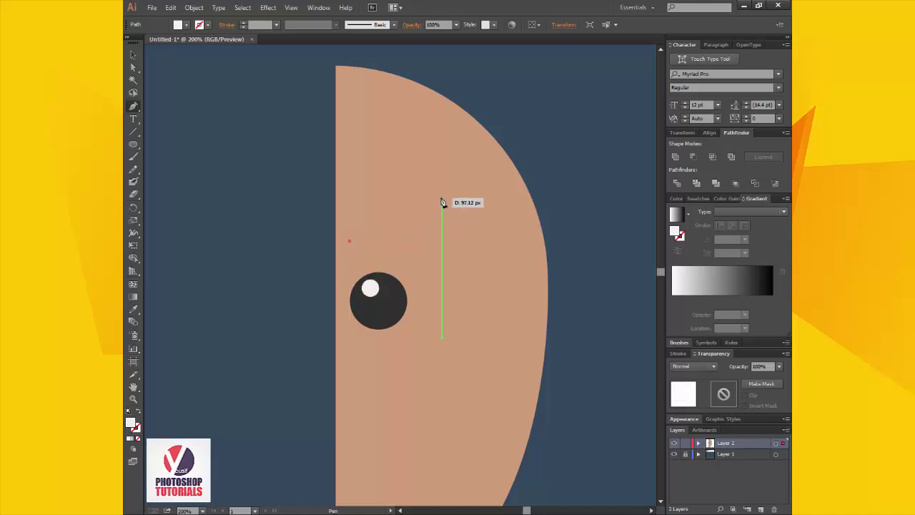
left_click(444, 215)
left_click(449, 256)
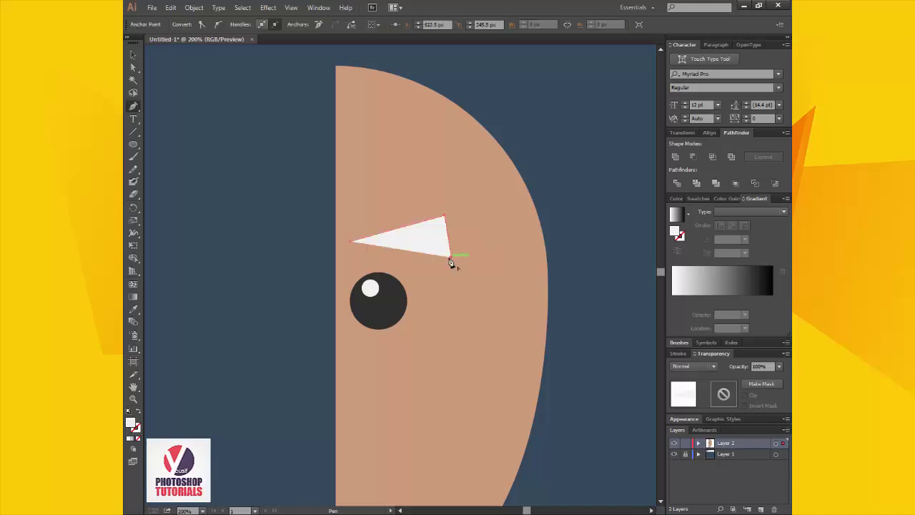
left_click(349, 266)
key("ctrl+z")
left_click(357, 269)
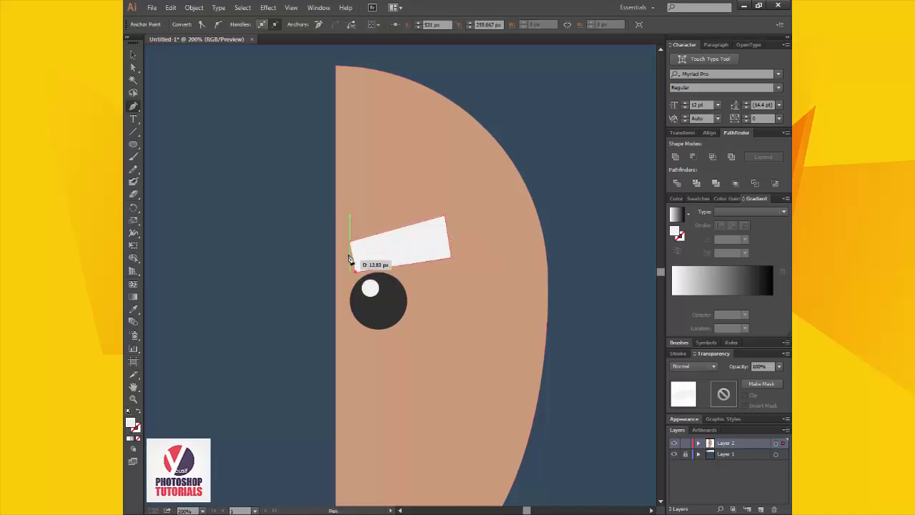
key("ctrl+z")
left_click(349, 270)
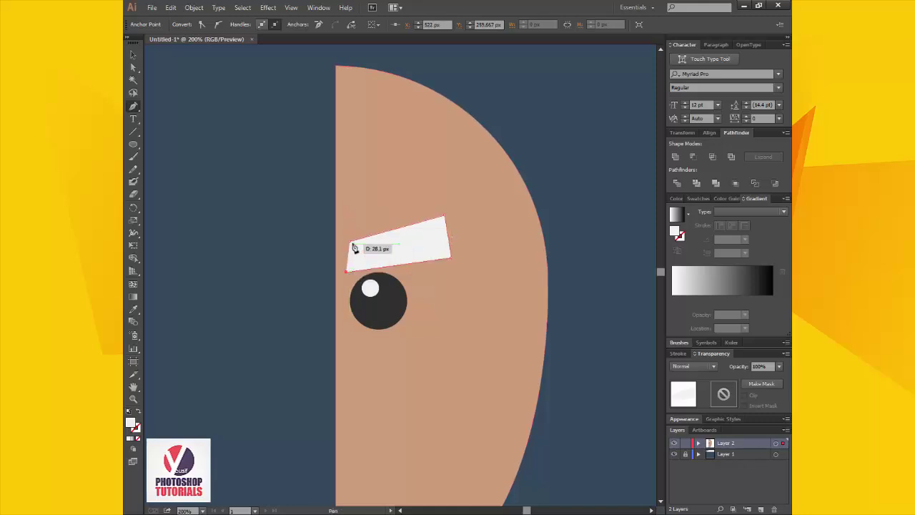
left_click(350, 241)
Lengthen the eyebrow by moving its two outer corner points together, farther outward and slightly up.
key("a")
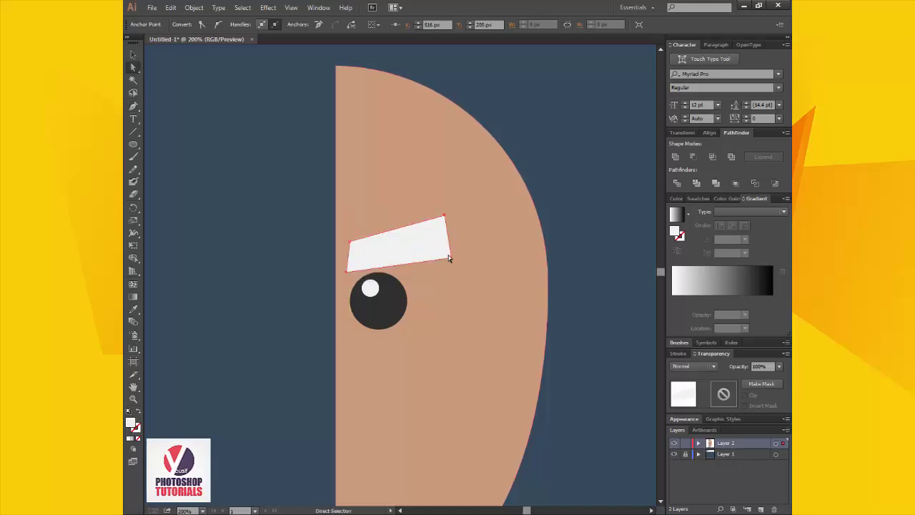
left_click(452, 258)
left_click(493, 217)
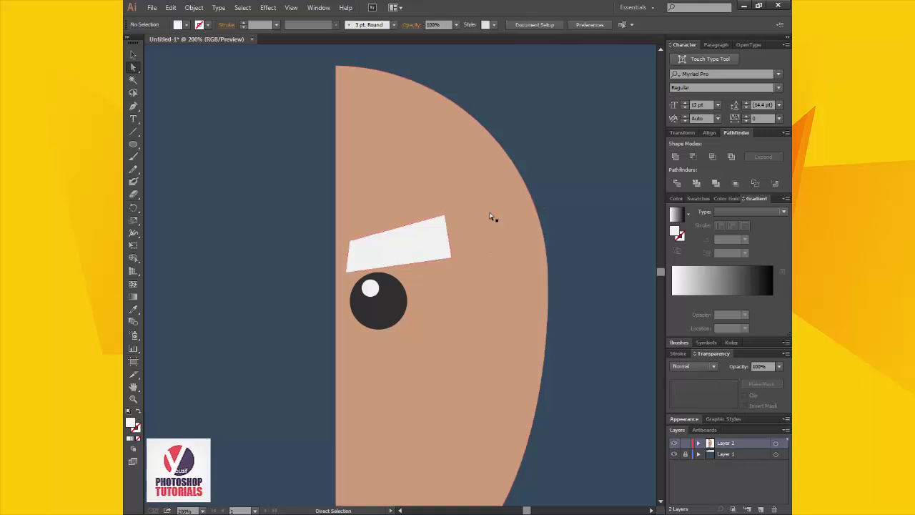
left_click(441, 241)
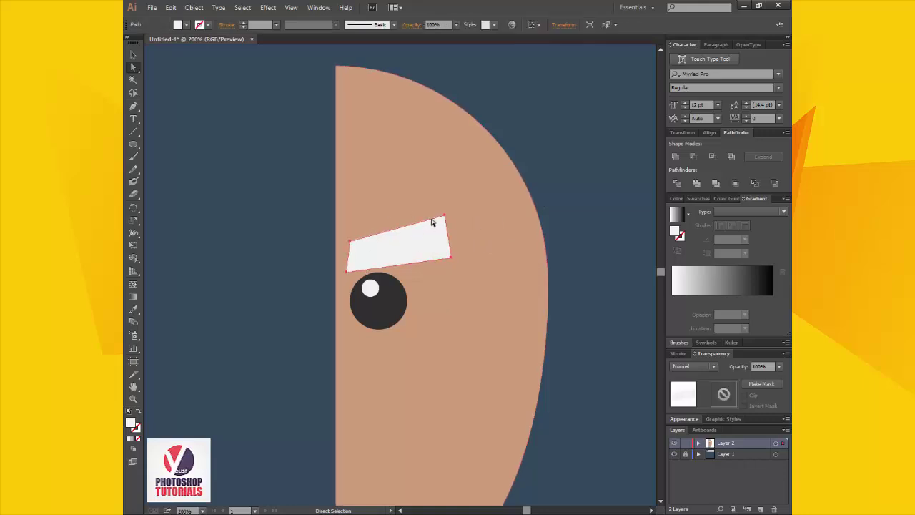
key("p")
left_click(133, 68)
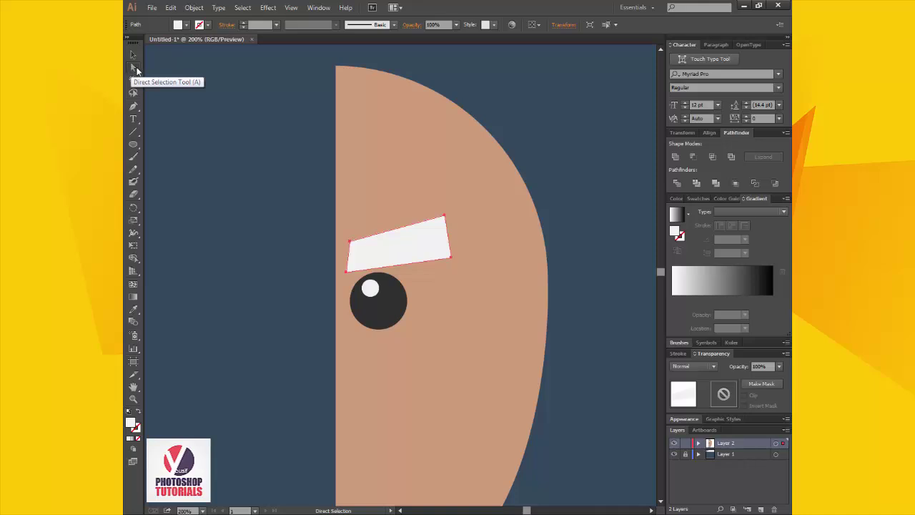
left_click(445, 215)
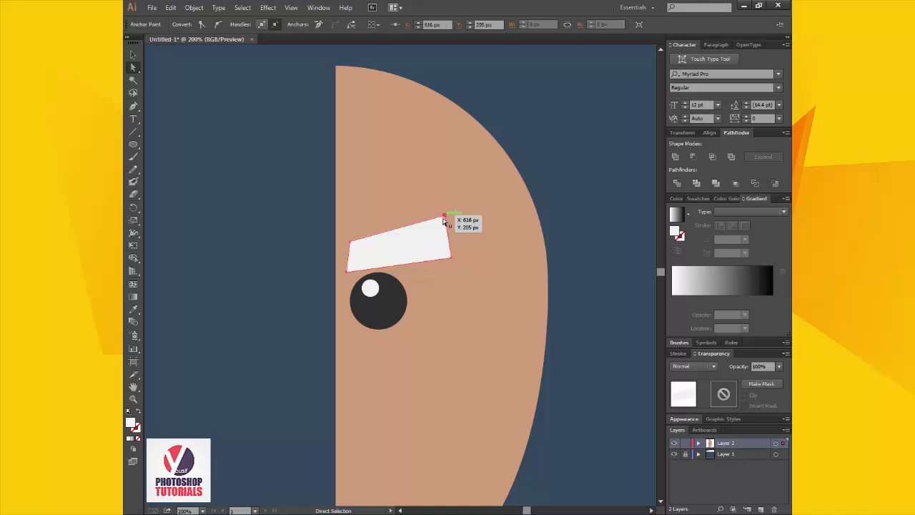
left_click_drag(445, 219, 445, 219)
left_click(450, 259)
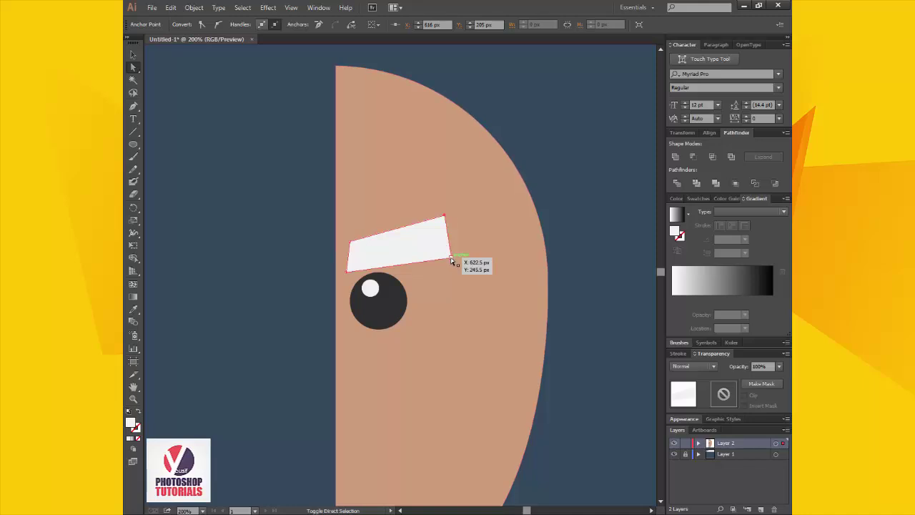
left_click_drag(450, 261, 479, 255)
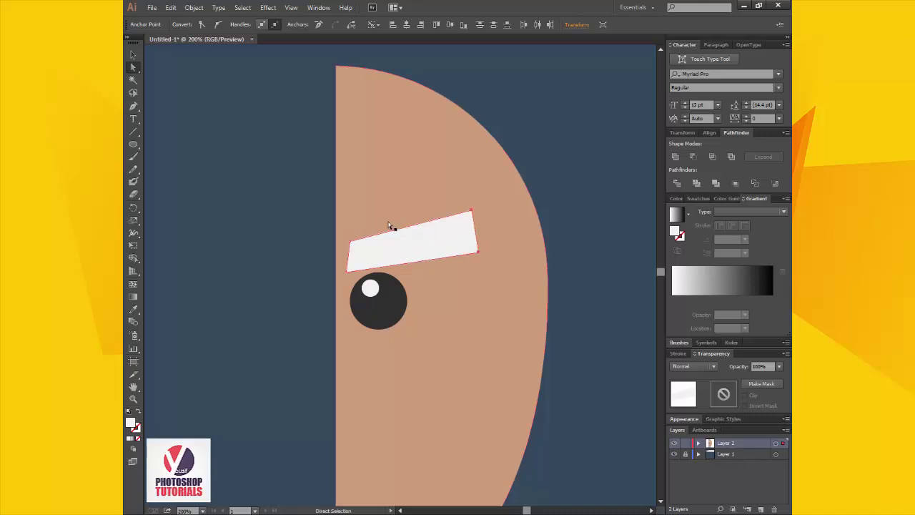
Fill the eyebrow with a dark brown sampled from the palette's brown group.
left_click_drag(334, 155, 573, 309)
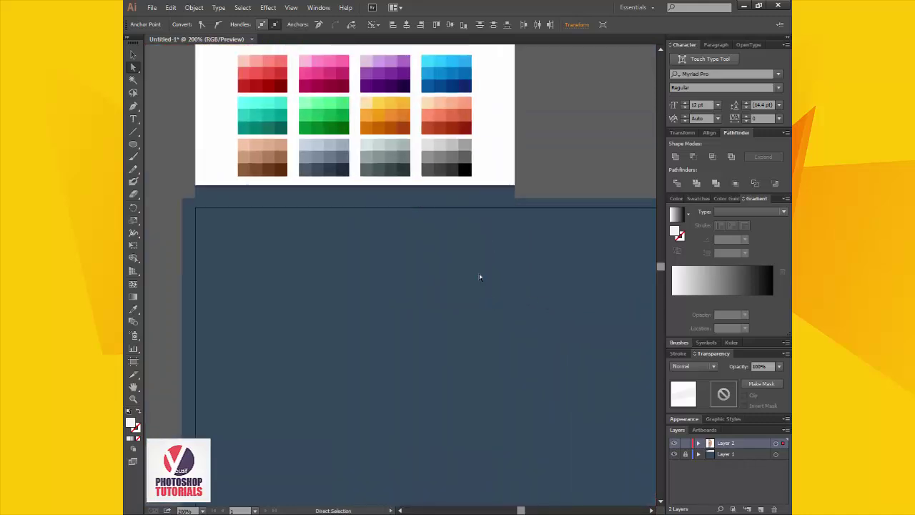
key("i")
left_click(283, 164)
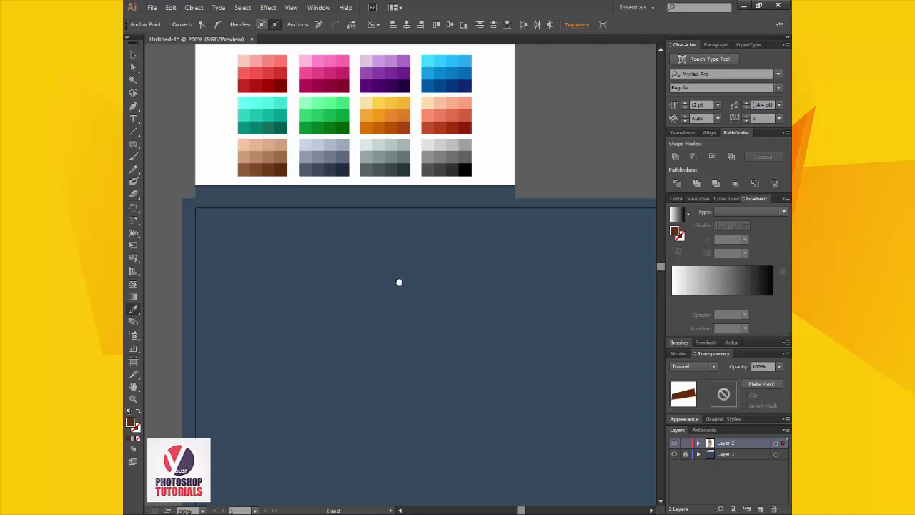
left_click_drag(398, 282, 369, 236)
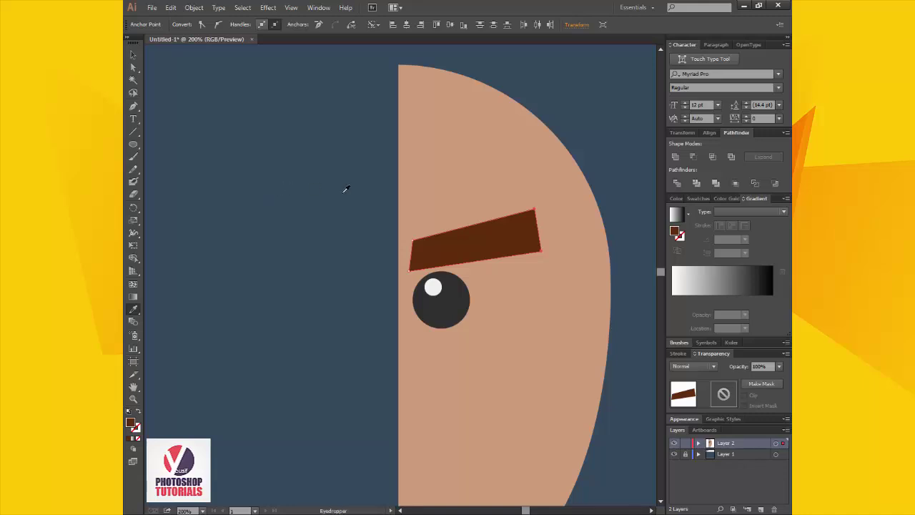
key("v")
left_click(594, 139)
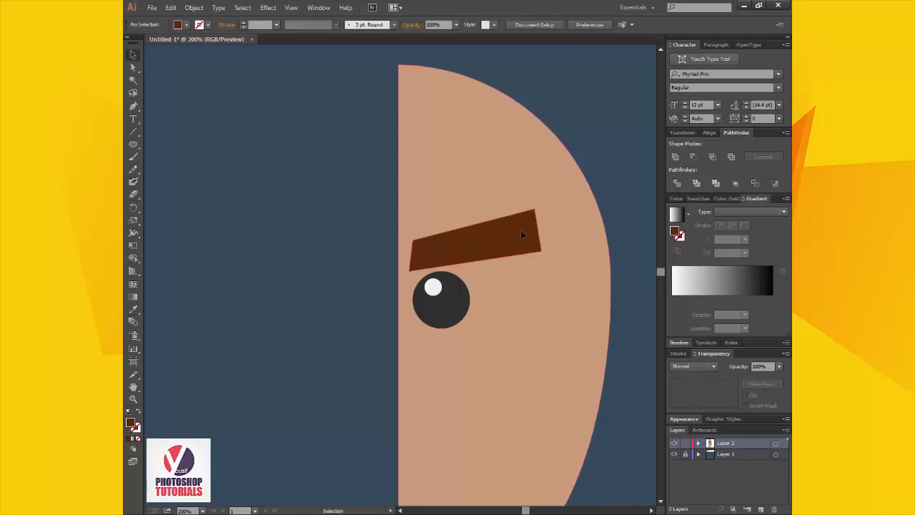
Reposition the brown eyebrow so its inner end lines up with the eye's inner edge, leaving a small gap above the eye.
left_click_drag(522, 233, 516, 228)
scroll(527, 284, "down", 3)
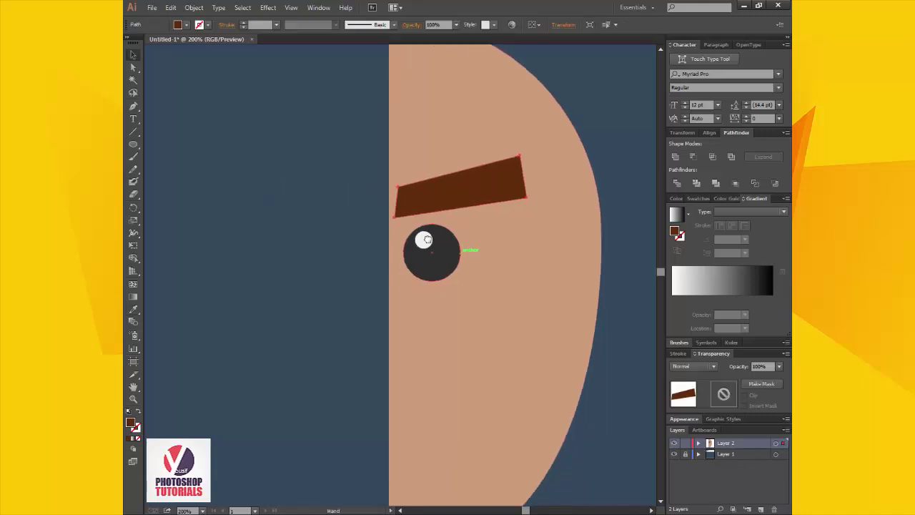
key("Right")
key("Right")
key("Right")
key("Right")
key("Right")
key("Right")
key("Right")
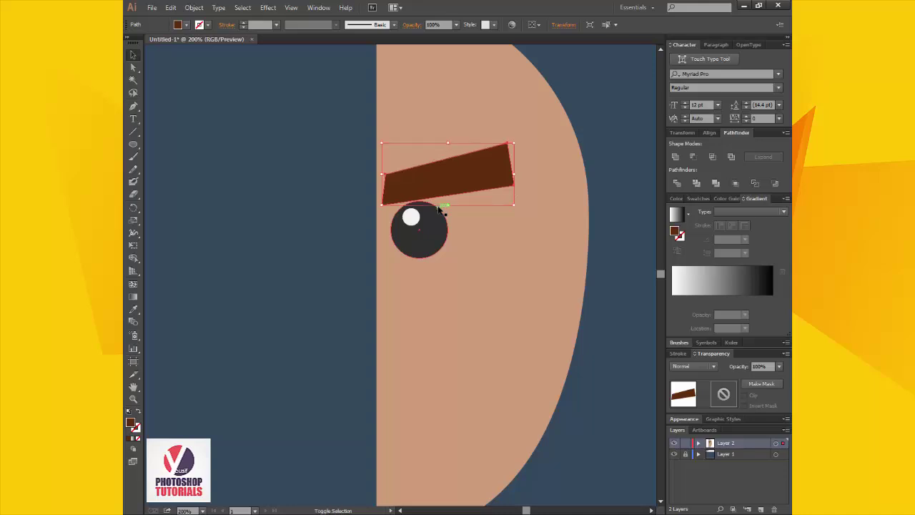
key("Left")
key("Left")
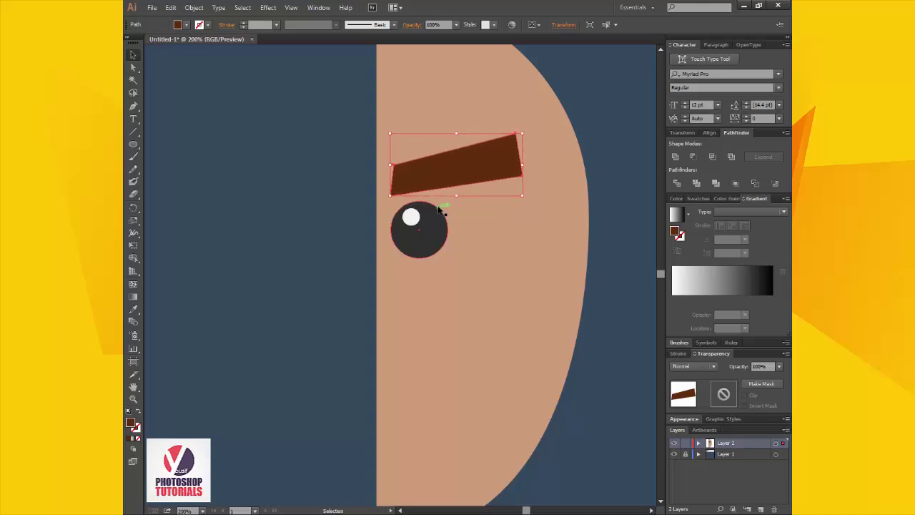
left_click(368, 256)
Select the half face, eye, highlight and eyebrow together and create a horizontally mirrored copy with the Reflect tool.
key("z")
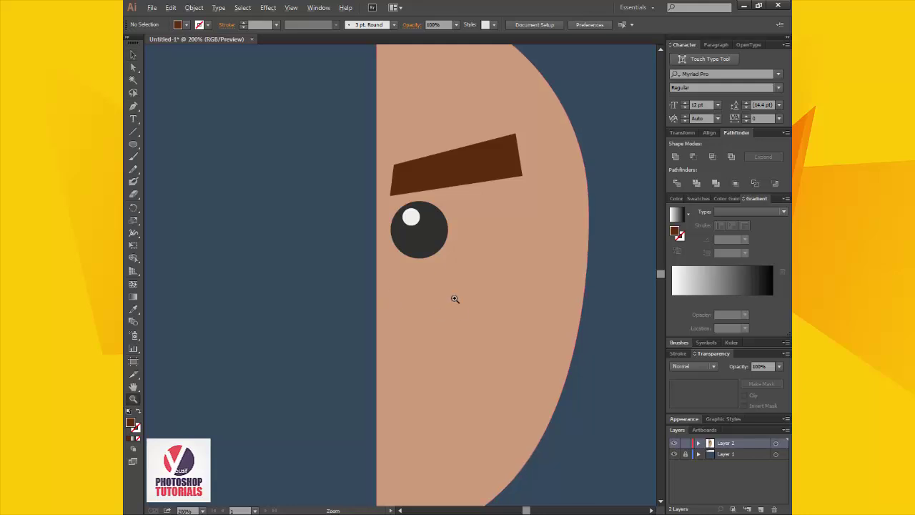
left_click(452, 299, "alt")
key("v")
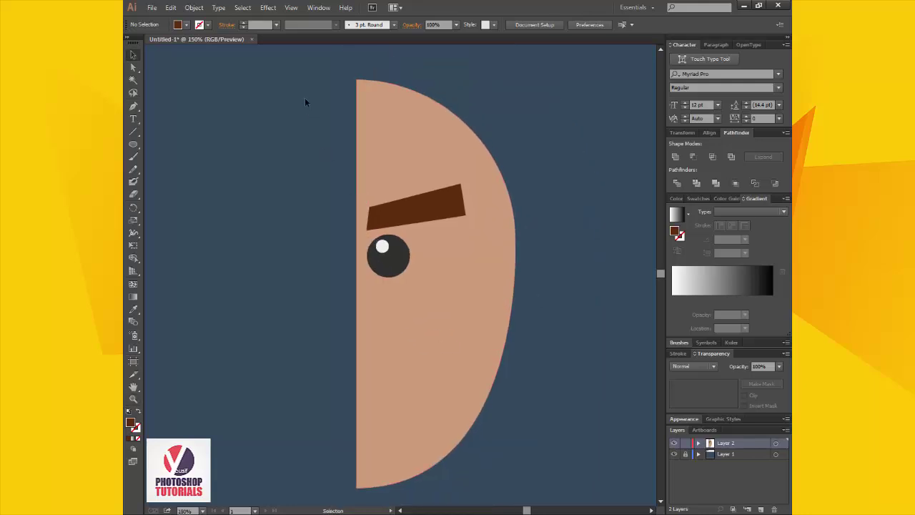
left_click_drag(305, 97, 326, 214)
left_click_drag(289, 89, 545, 450)
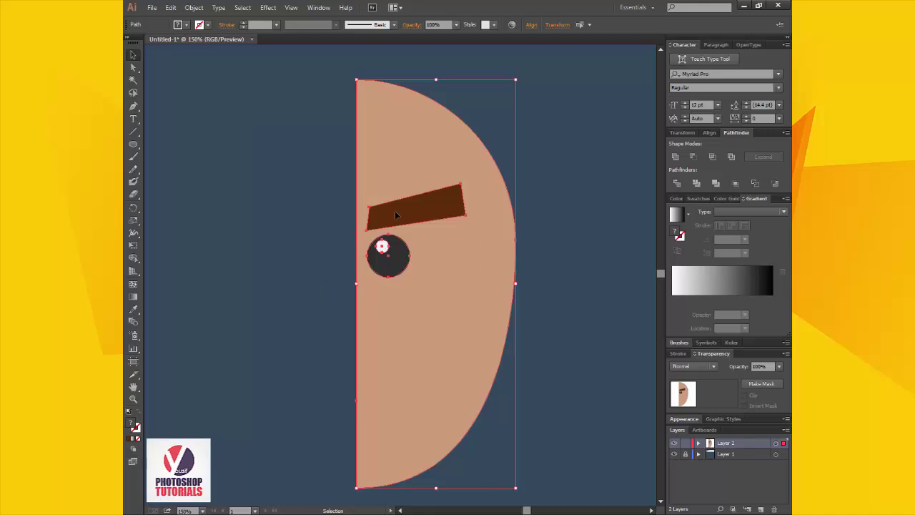
key("a")
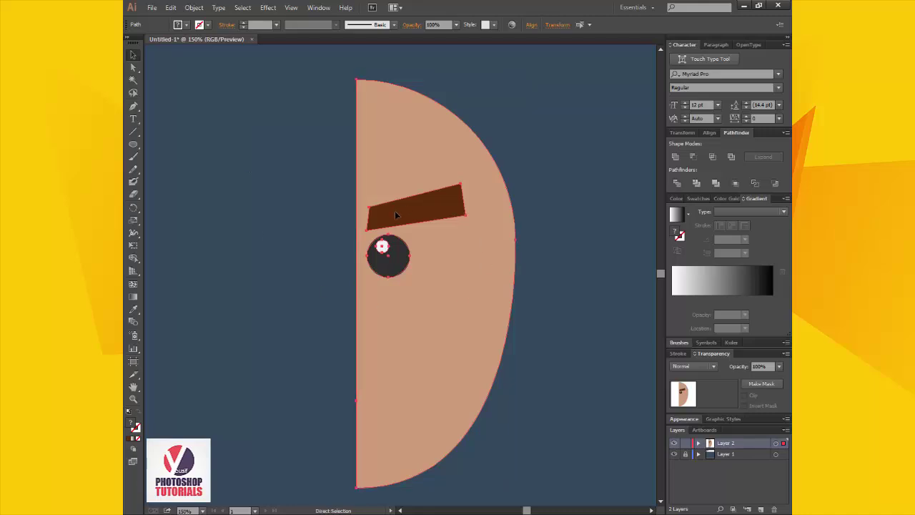
key("v")
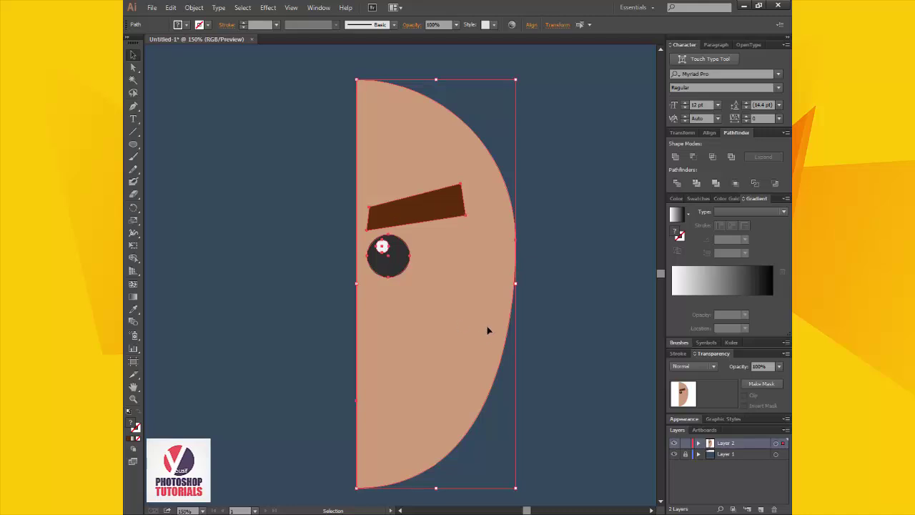
key("o")
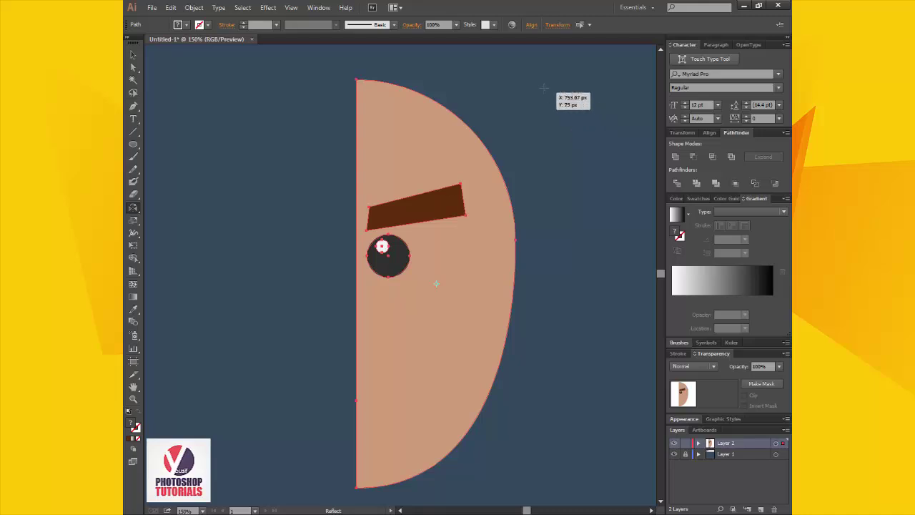
left_click_drag(543, 87, 556, 96)
left_click_drag(595, 239, 348, 349)
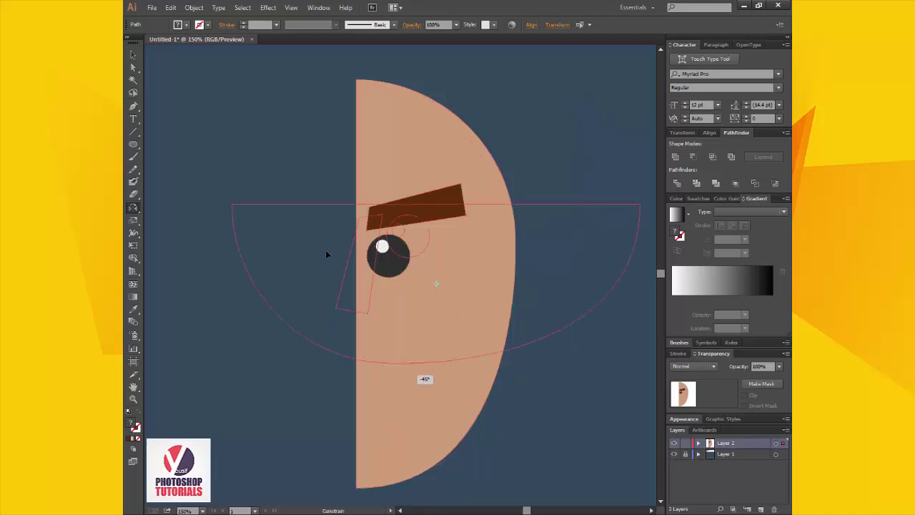
left_click_drag(326, 253, 321, 198)
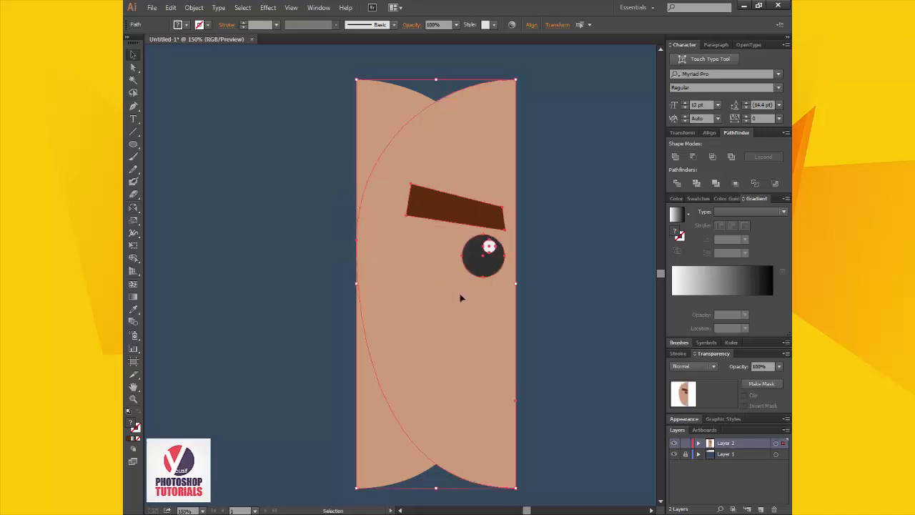
Move the mirrored face half leftward until its straight edge meets the original half's straight edge, and deselect everything.
left_click_drag(465, 330, 318, 290)
left_click(577, 278)
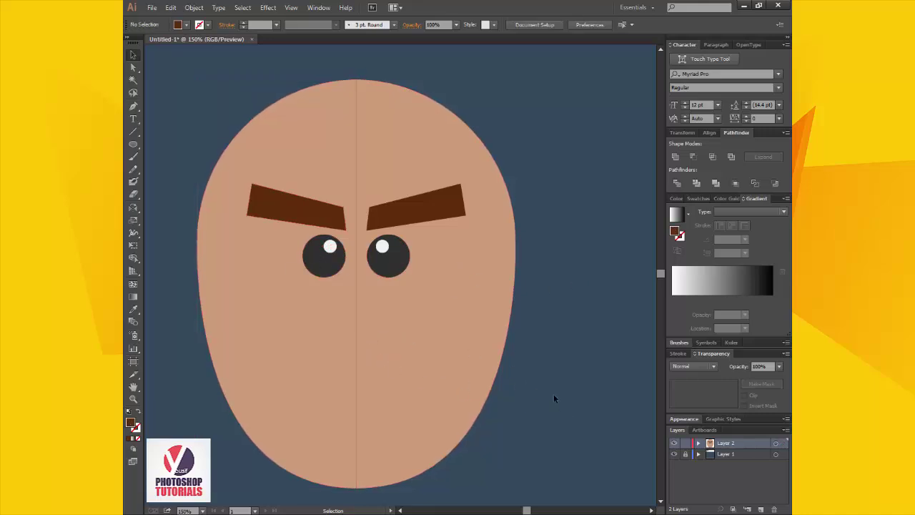
left_click_drag(548, 386, 606, 353)
Select the two skin-coloured face halves without the eyes and eyebrows, and unite them into one shape.
left_click(488, 357)
left_click(310, 276, "shift")
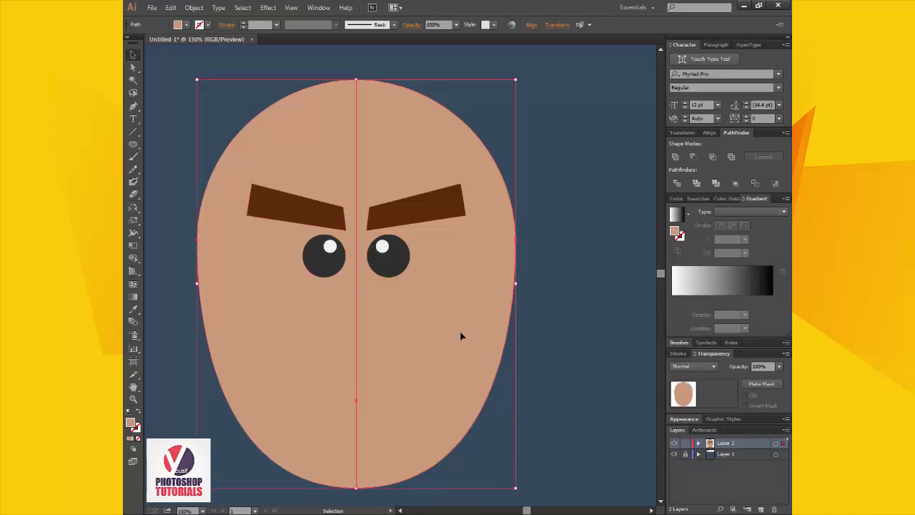
left_click(678, 157)
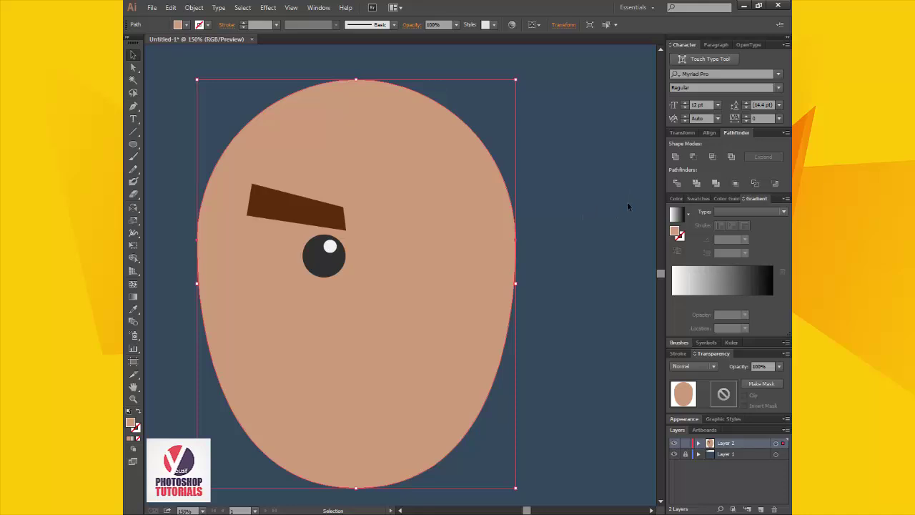
Send the united face shape to the back of its layer, behind both eyes, highlights and eyebrows.
key("a")
key("ctrl+shift+bracketleft")
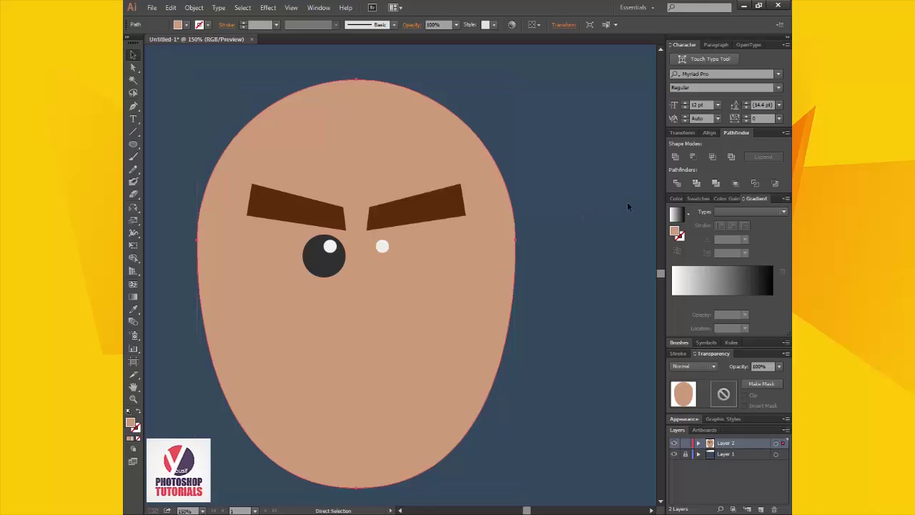
key("Delete")
key("v")
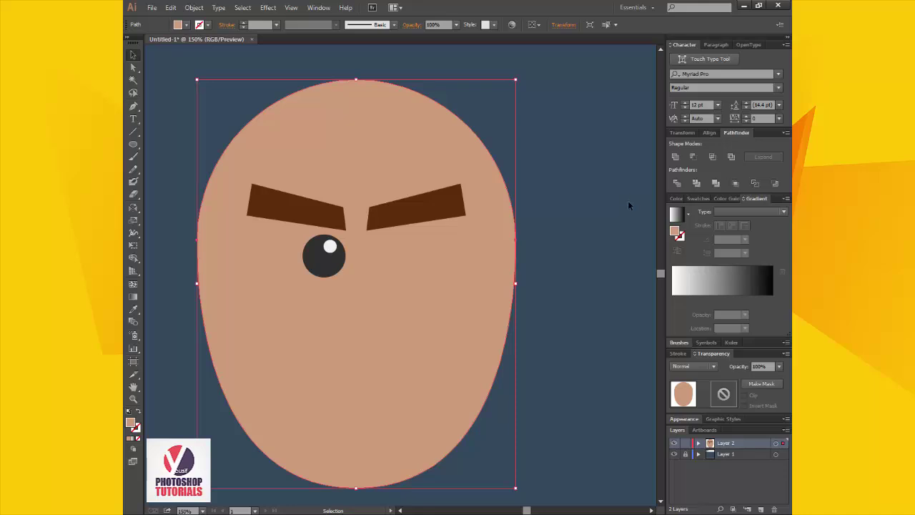
right_click(452, 282)
right_click(415, 293)
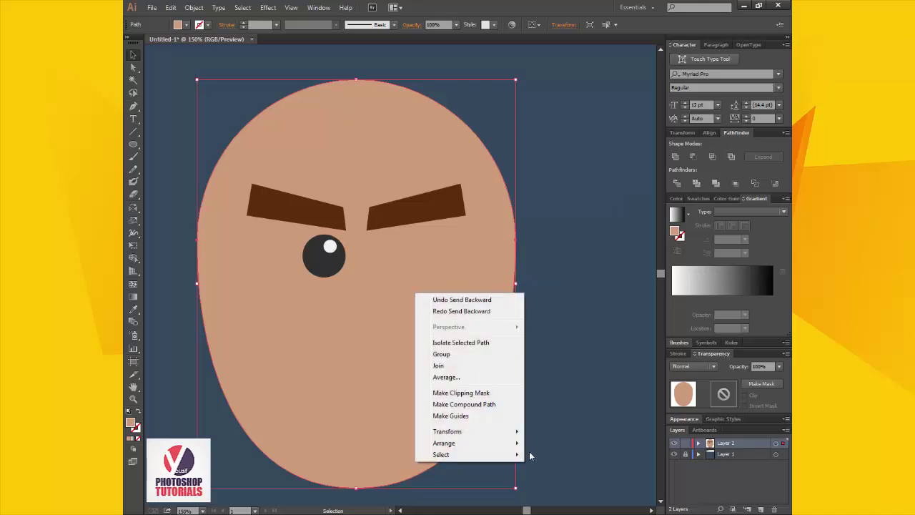
mouse_move(504, 445)
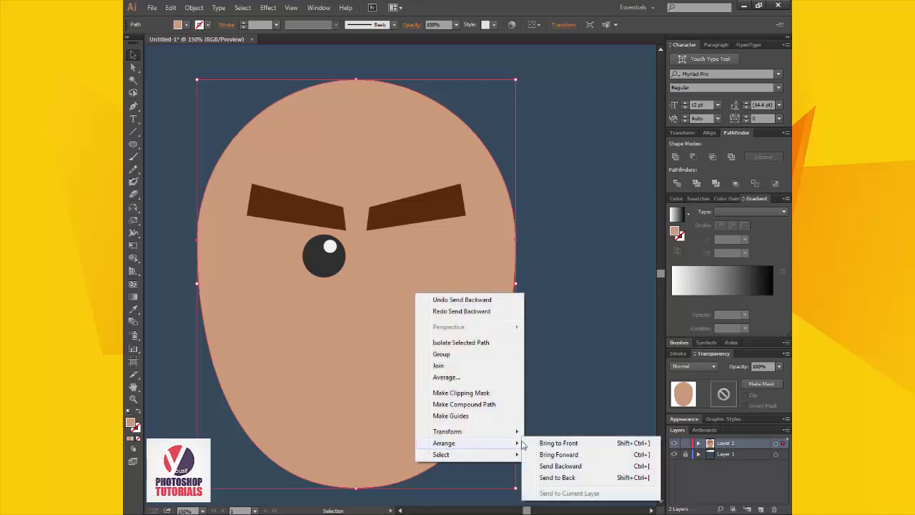
left_click(572, 479)
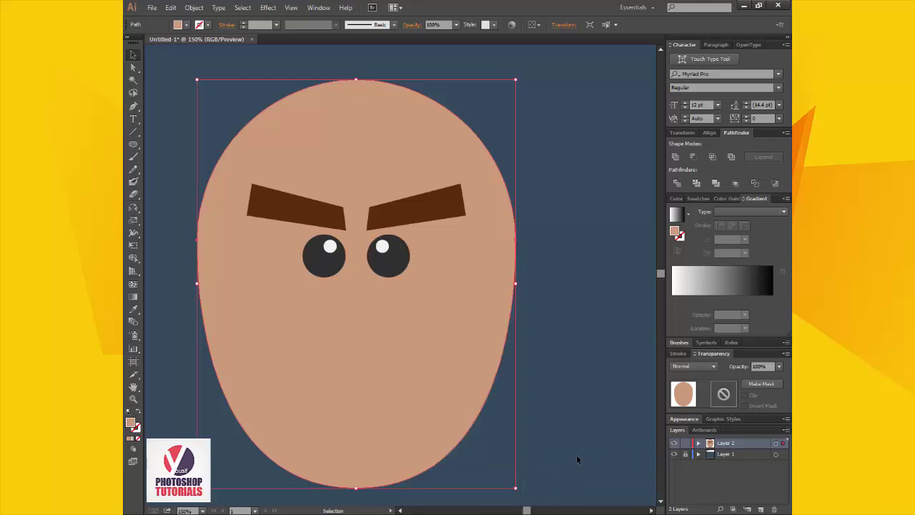
key("a")
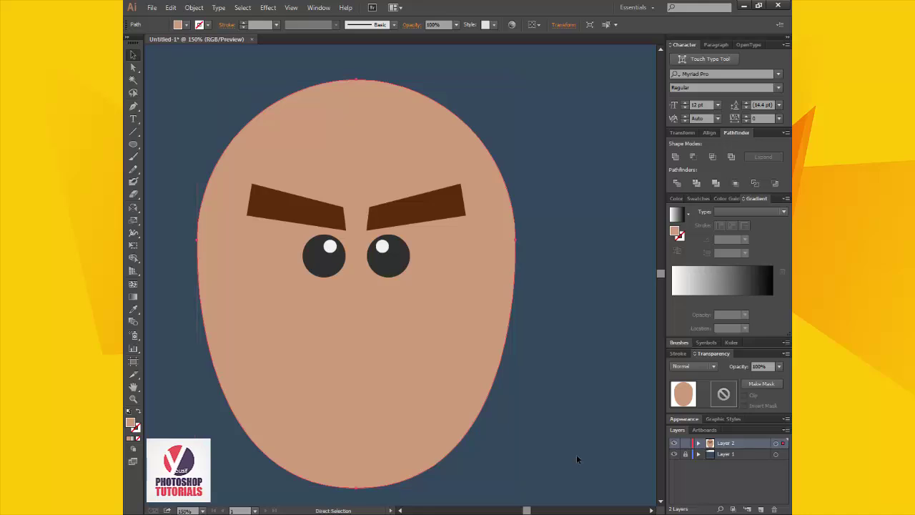
key("v")
key("a")
key("v")
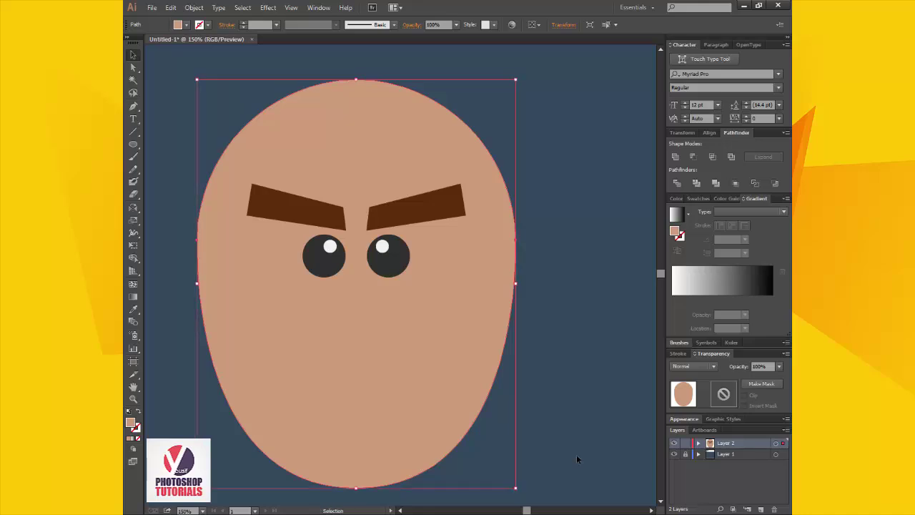
key("a")
key("v")
key("a")
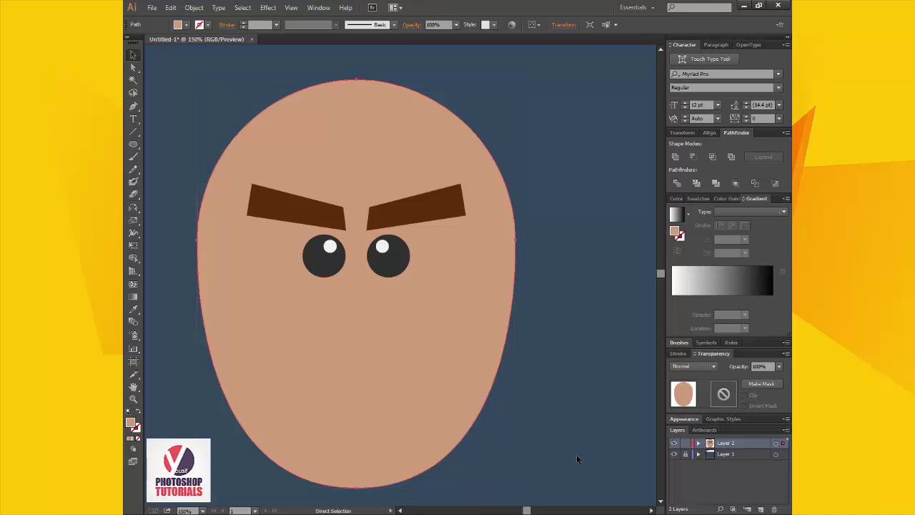
key("Delete")
key("ctrl+z")
key("ctrl+z")
key("ctrl+z")
key("ctrl+z")
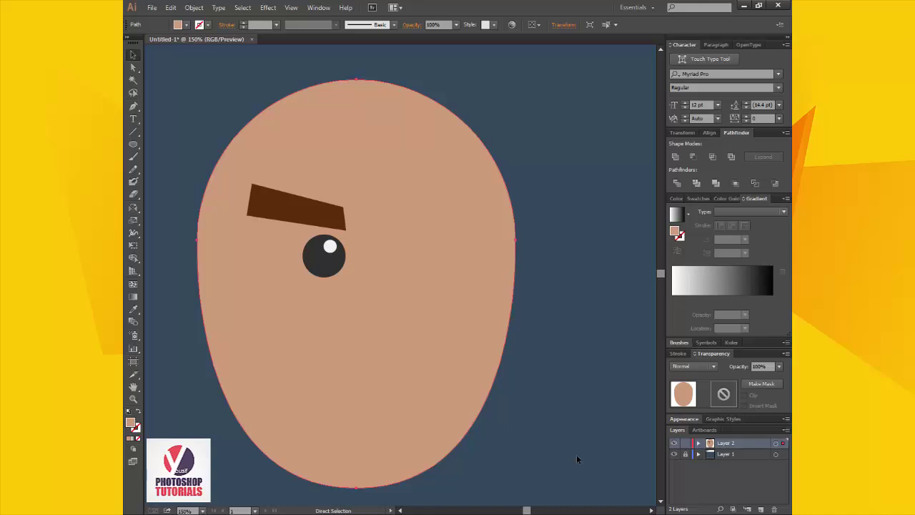
key("ctrl+z")
key("ctrl+shift+z")
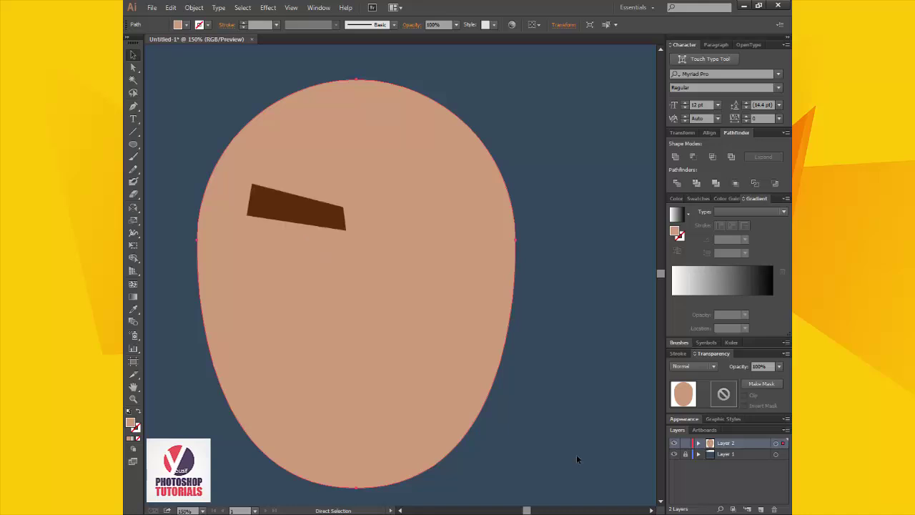
key("ctrl+shift+z")
key("ctrl+shift+z")
key("ctrl+shift+z")
key("ctrl+shift+z")
key("v")
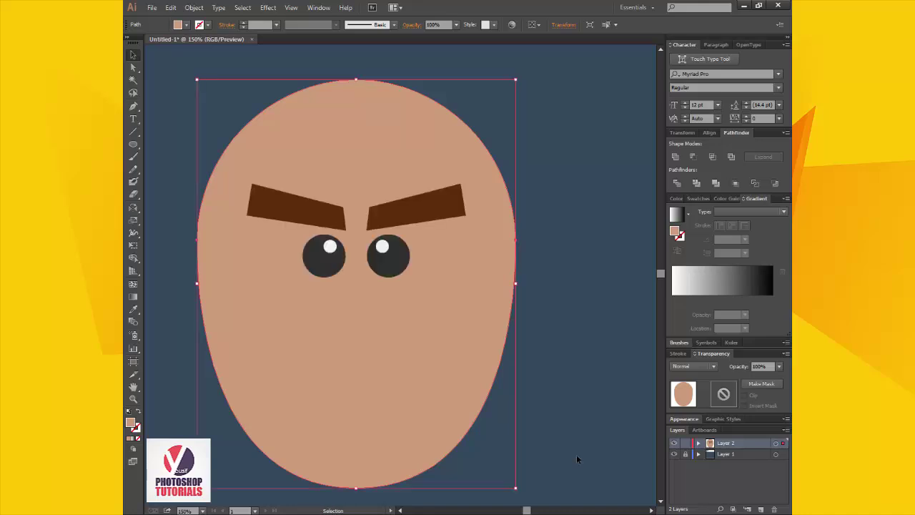
Draw half of a smiling mouth with the Pen tool, curving from the face's centre line up to below the right eye.
left_click(574, 351)
key("z")
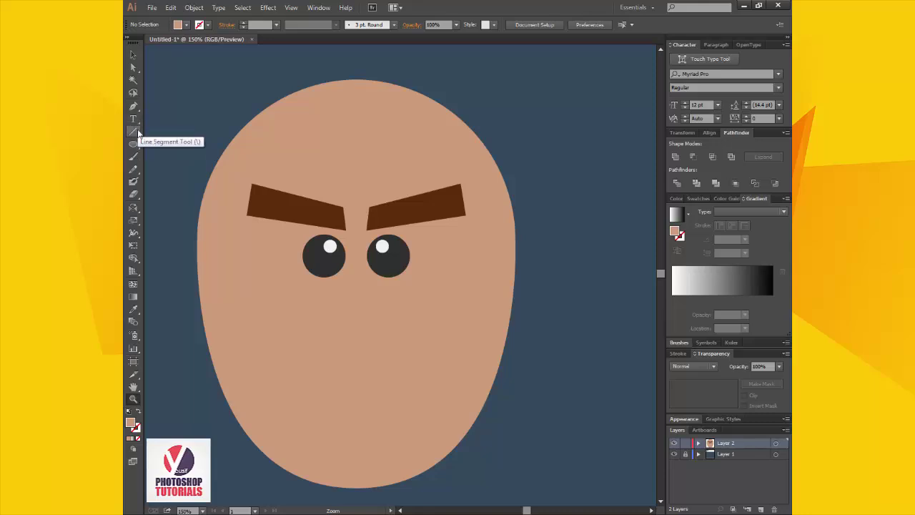
left_click(133, 106)
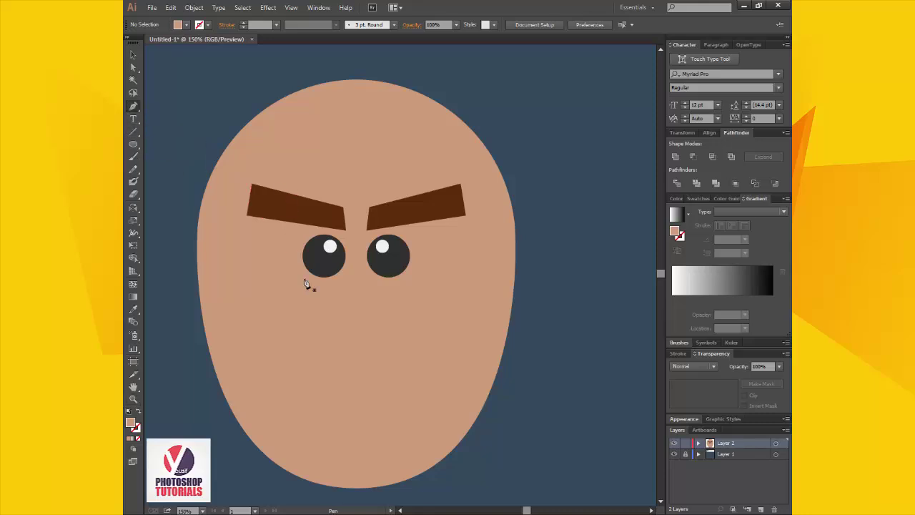
left_click(355, 346)
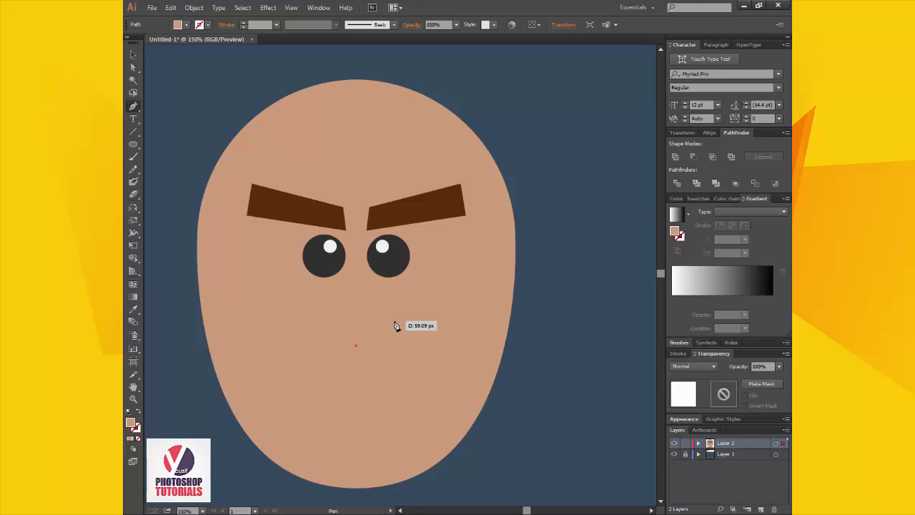
left_click_drag(393, 321, 392, 294)
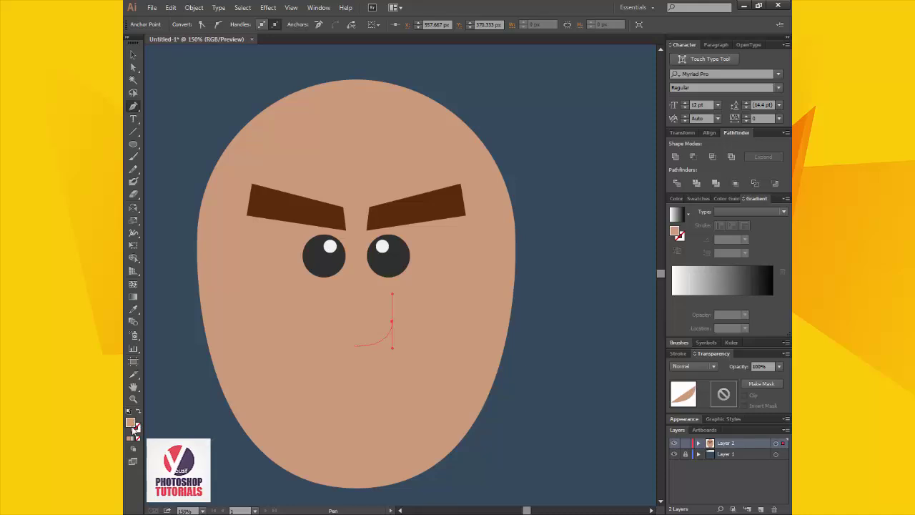
Apply the eyebrow's dark brown to the mouth curve as its stroke colour, with no fill.
left_click_drag(324, 310, 209, 167)
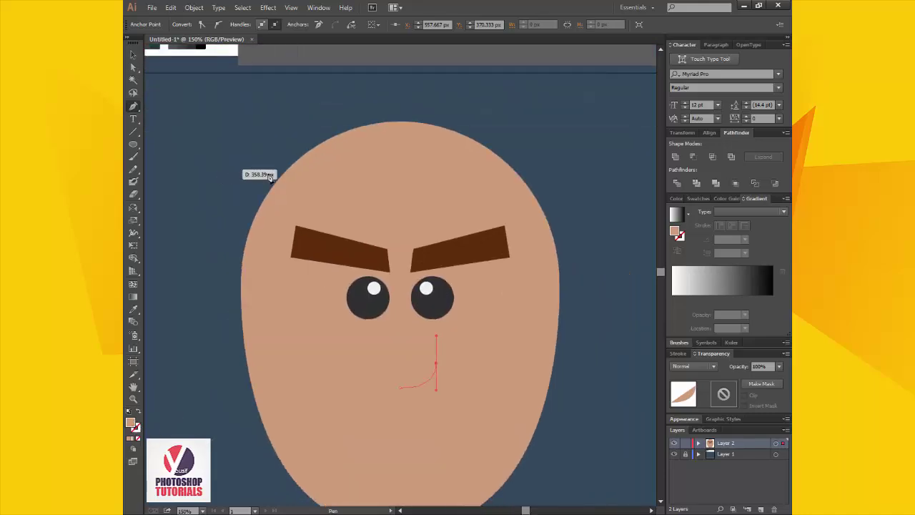
key("i")
left_click(353, 255)
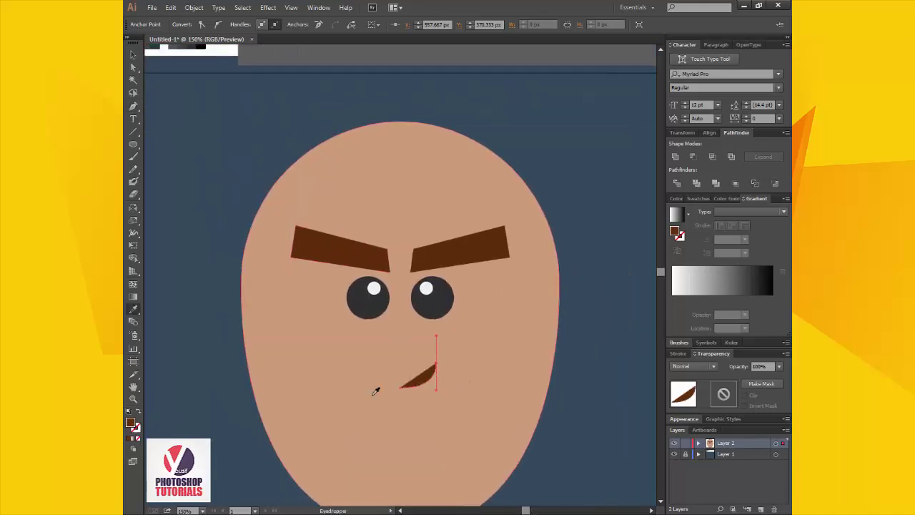
left_click(138, 413)
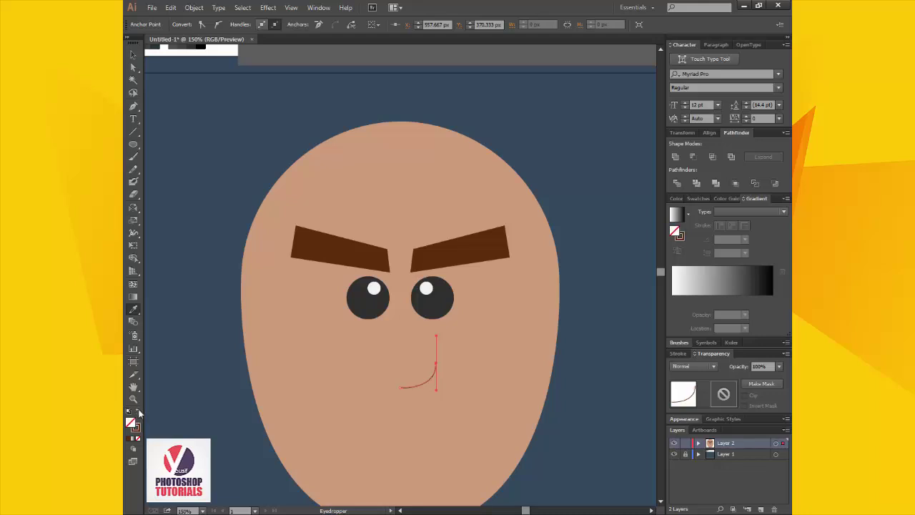
Thicken the dark brown mouth curve to a 4 pt stroke.
key("v")
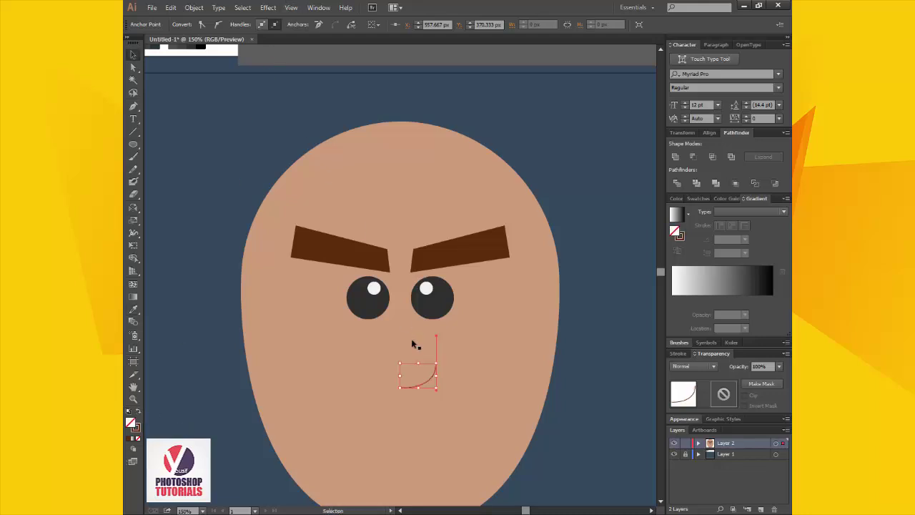
left_click(426, 382)
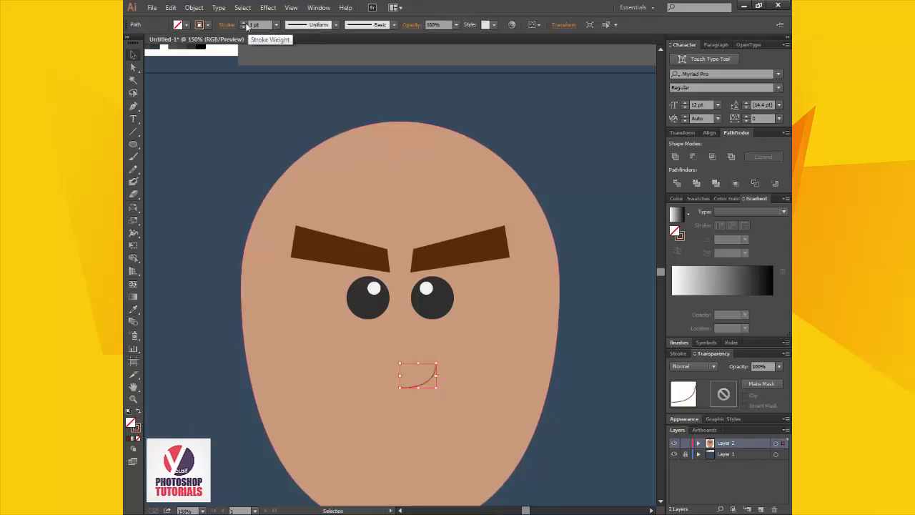
left_click(244, 23)
left_click(245, 23)
left_click(244, 23)
left_click(245, 23)
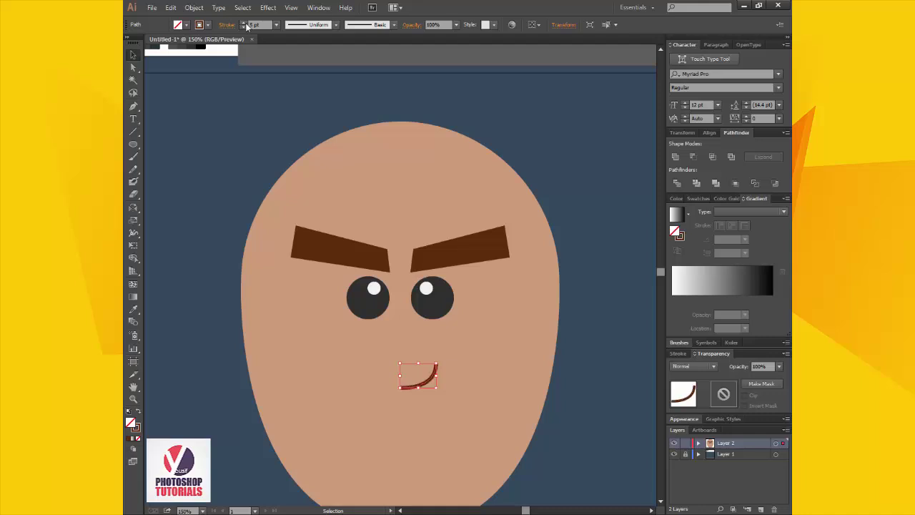
left_click(244, 27)
Sample a lighter brown from the palette's brown group for the mouth curve and use it as stroke with no fill.
mouse_move(265, 167)
left_mouse_down()
mouse_move(276, 182)
mouse_move(384, 214)
left_mouse_up()
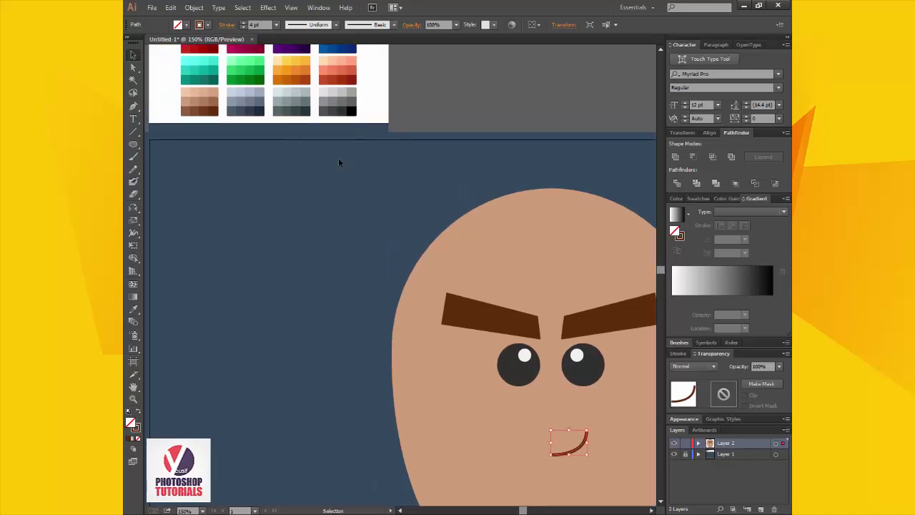
key("i")
left_click(202, 106)
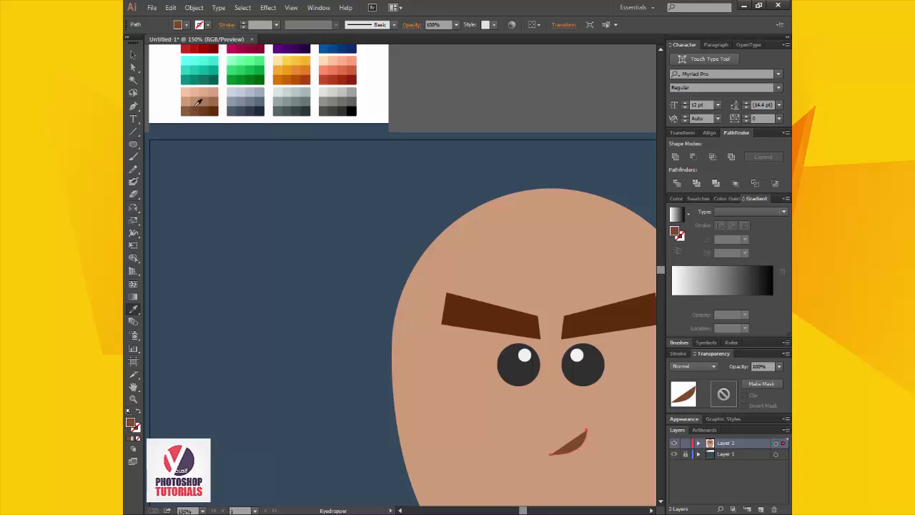
left_click(139, 412)
Set the recoloured mouth curve's stroke weight to 4 pt and deselect it.
left_click_drag(385, 173, 244, 54)
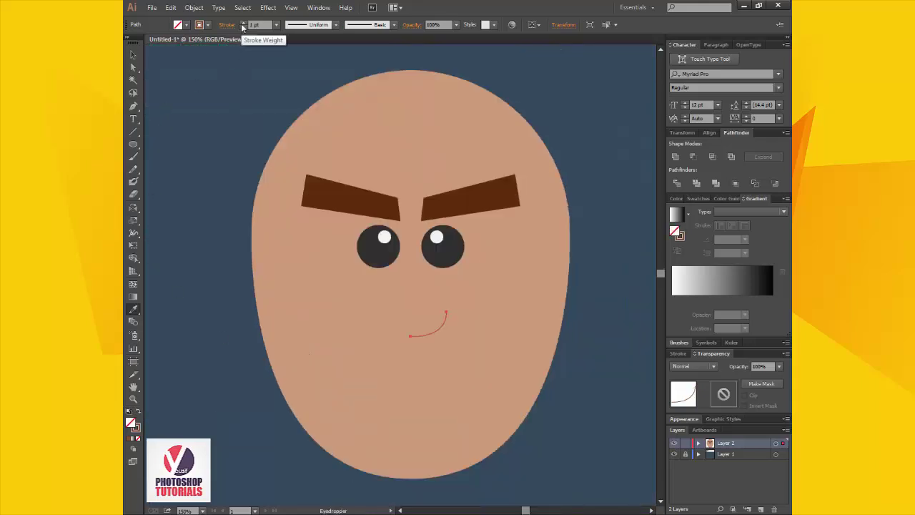
left_click(243, 23)
left_click(244, 22)
left_click(243, 23)
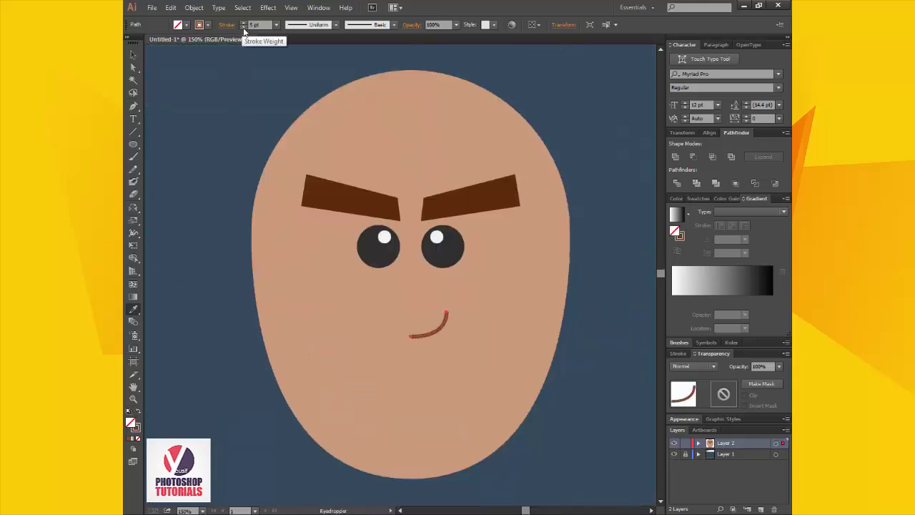
key("v")
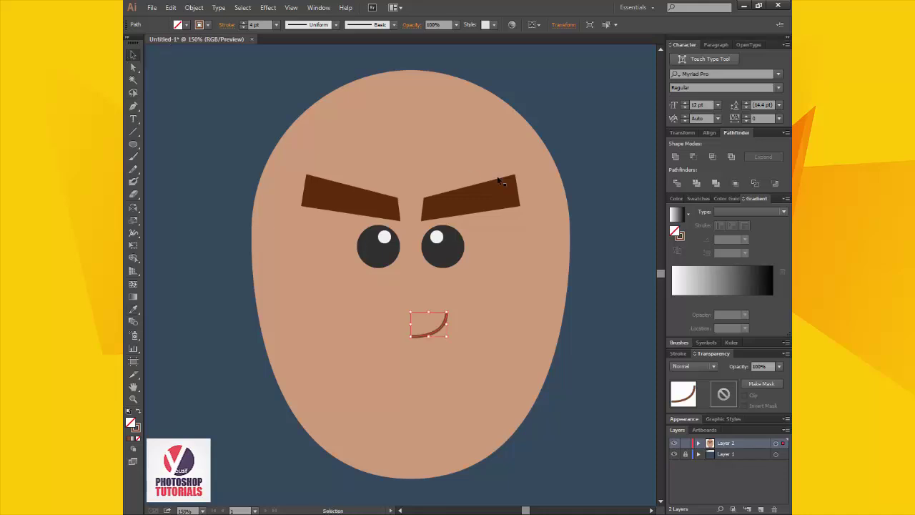
left_click(590, 217)
Create a horizontally mirrored copy of the mouth curve with the Reflect tool and move it leftward to complete the smile.
left_click(443, 330)
key("o")
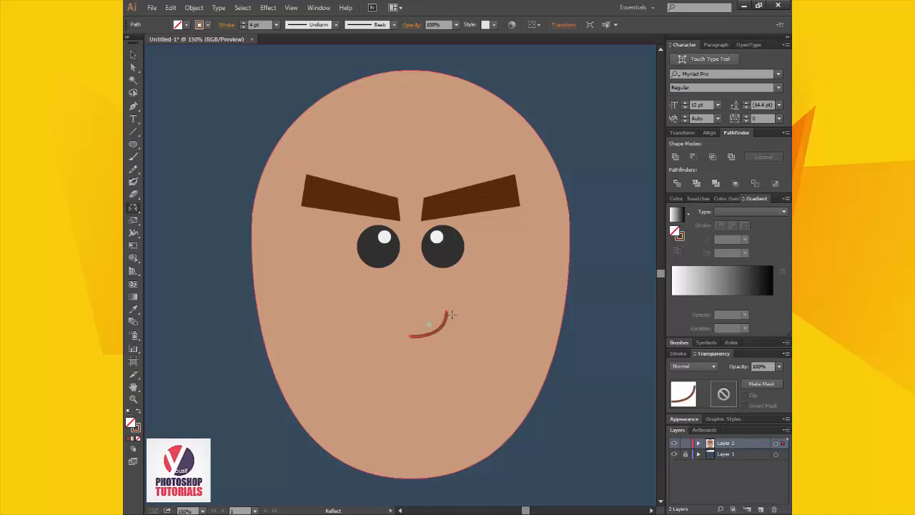
left_click_drag(472, 333, 390, 293)
key("v")
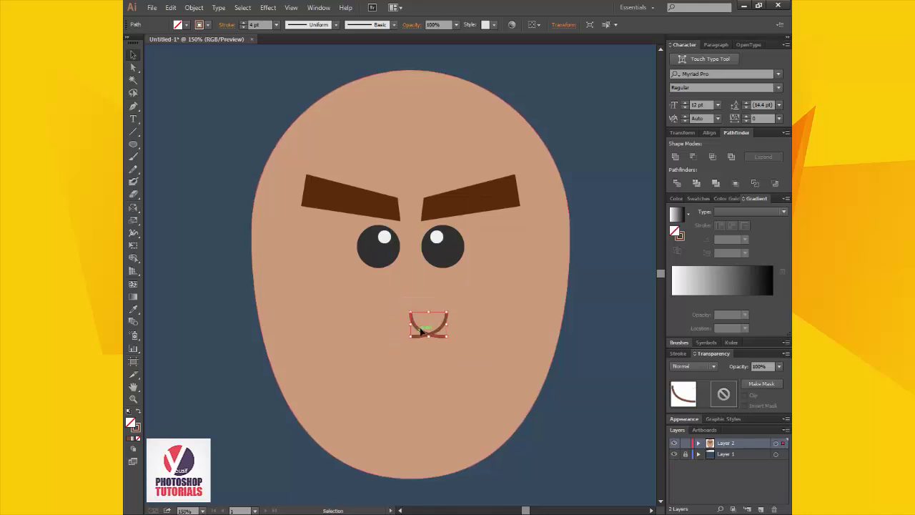
left_click_drag(421, 328, 393, 321)
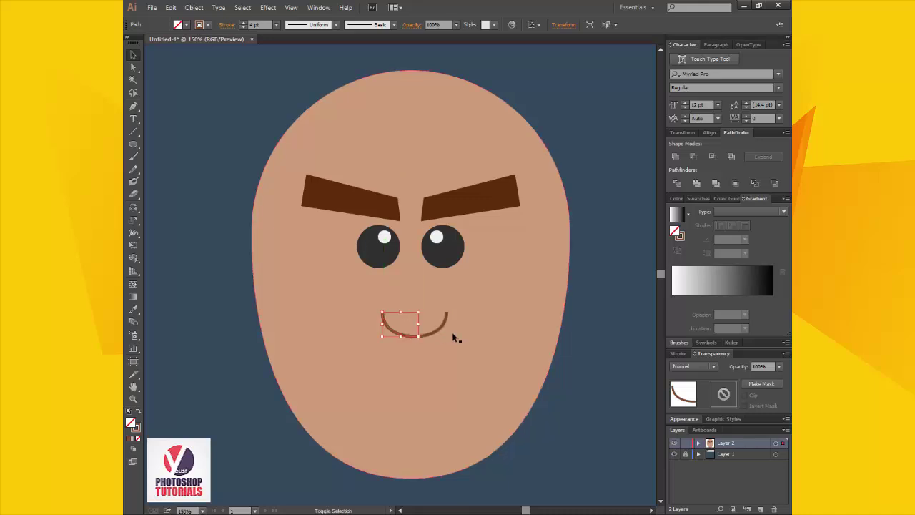
left_click(560, 326)
left_click(589, 330)
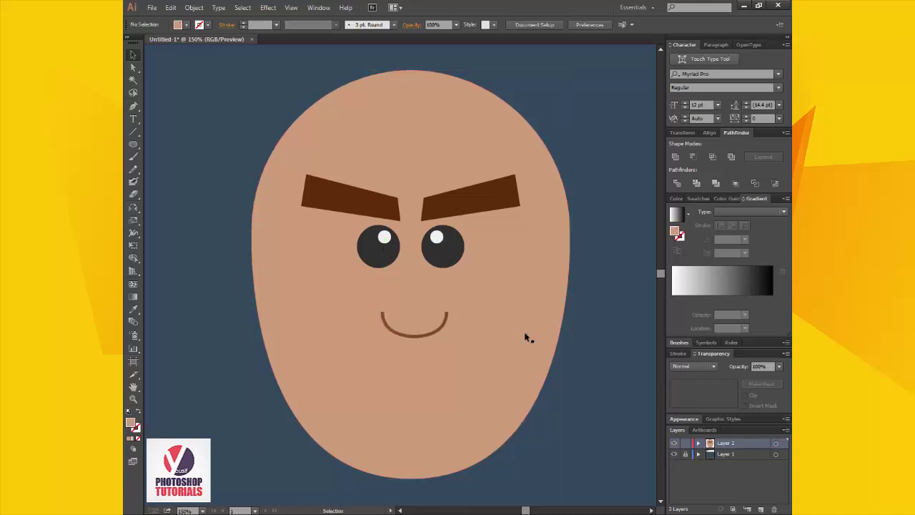
Try to unite the two stroked mouth curves into one shape with the Pathfinder.
left_click(434, 330)
left_click(434, 331)
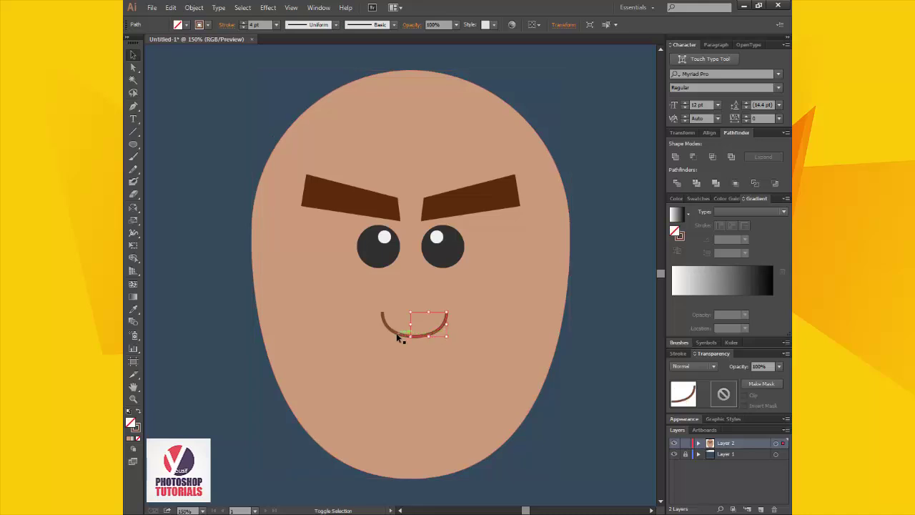
left_click(397, 333, "shift")
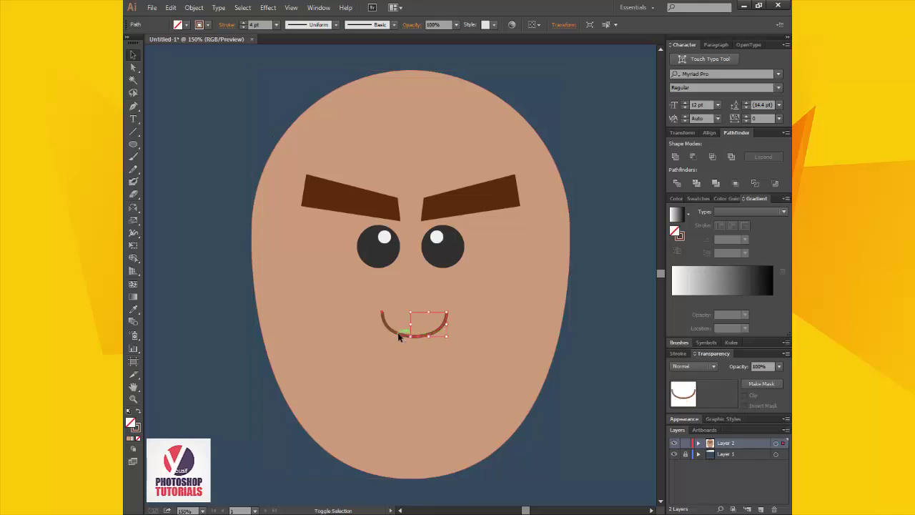
left_click(673, 156)
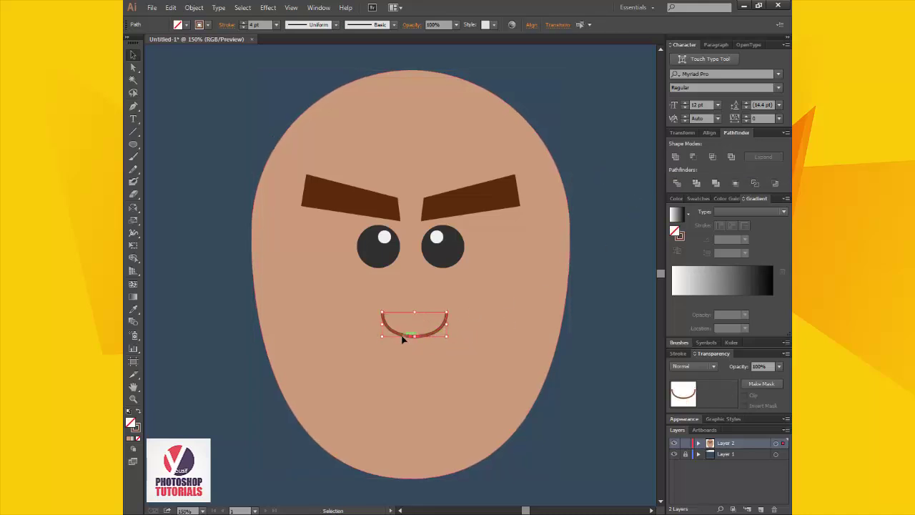
left_click(676, 156)
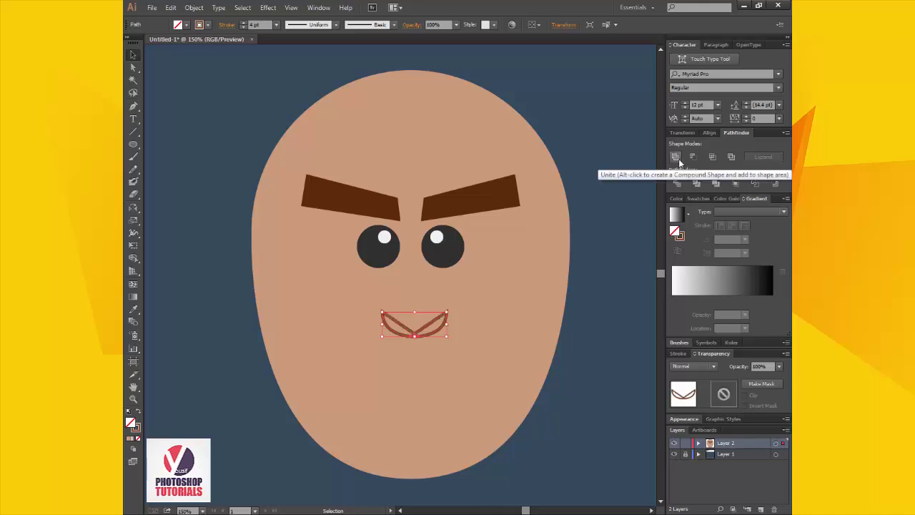
key("ctrl+z")
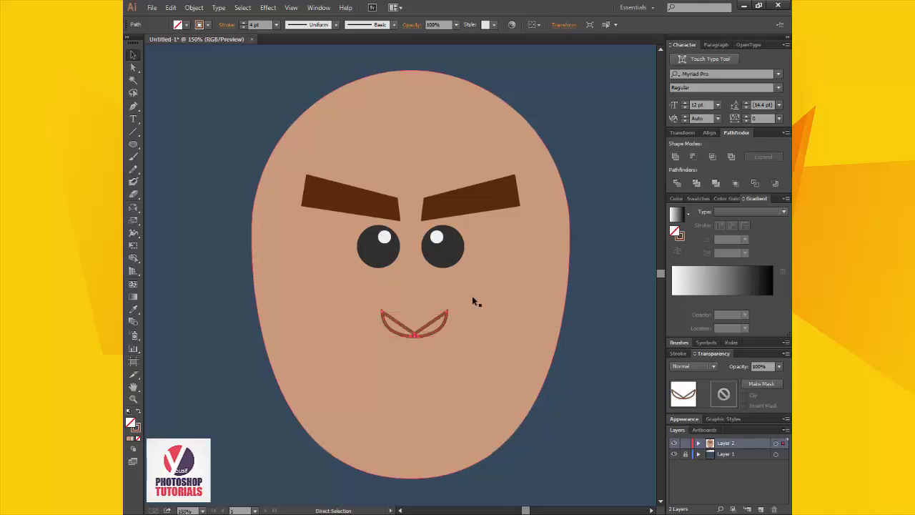
Expand the fill and stroke of both mouth curves into filled shapes.
left_click(193, 7)
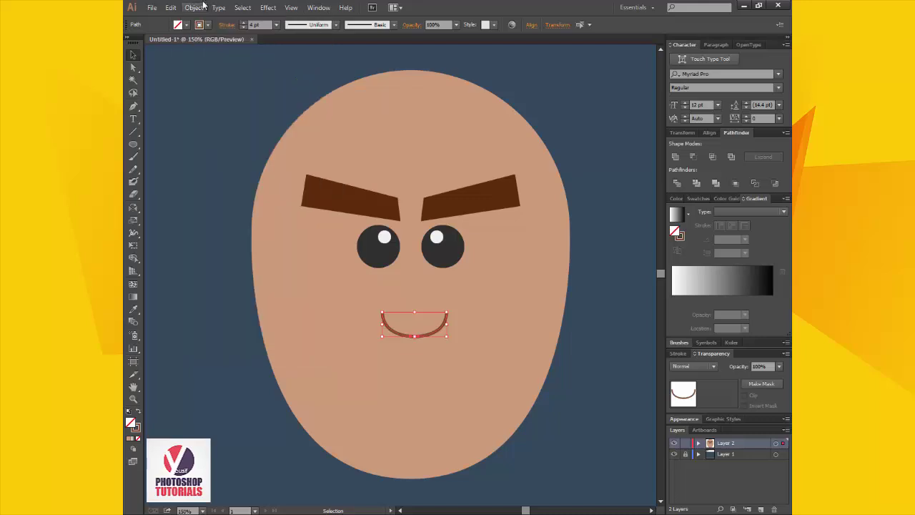
left_click(195, 7)
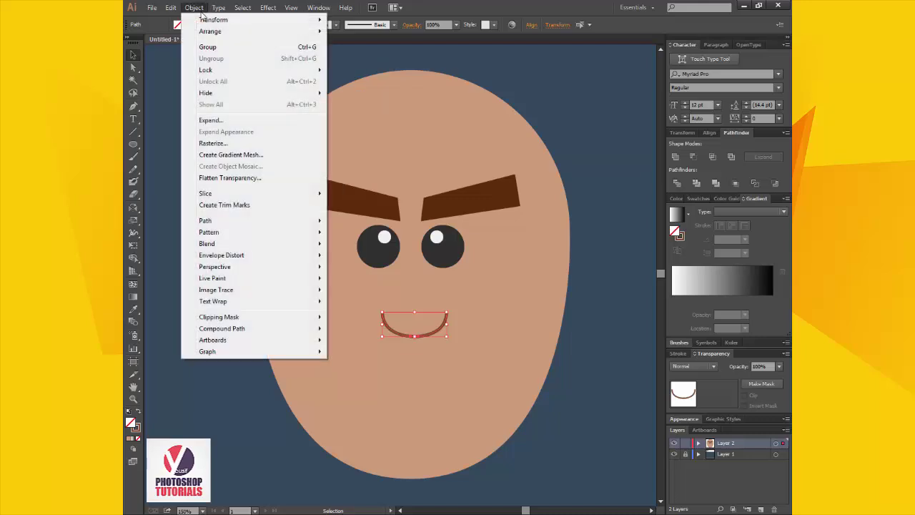
left_click(243, 124)
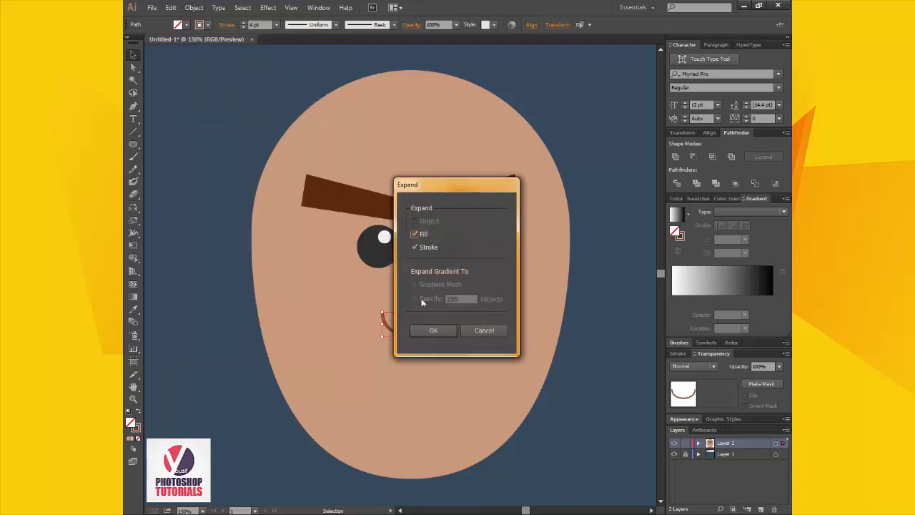
left_click(432, 332)
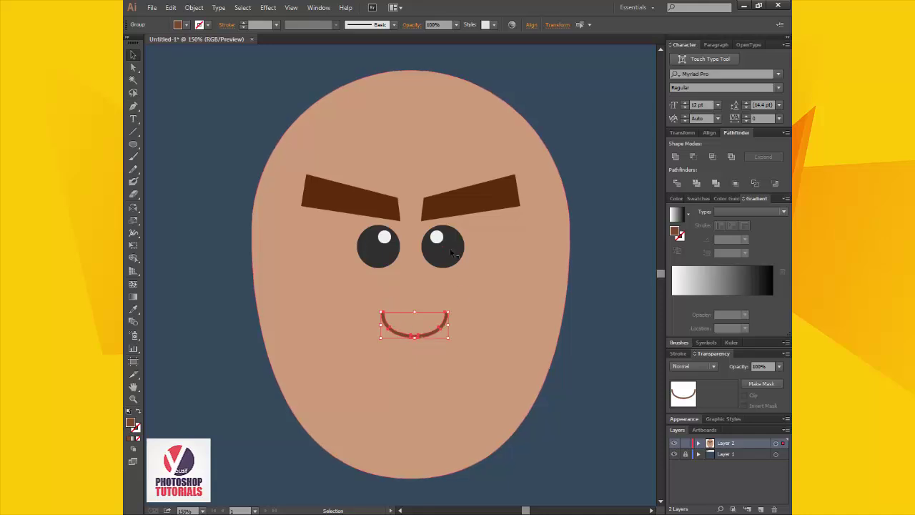
Unite the two expanded mouth halves into a single smile shape and deselect it.
left_click(452, 196)
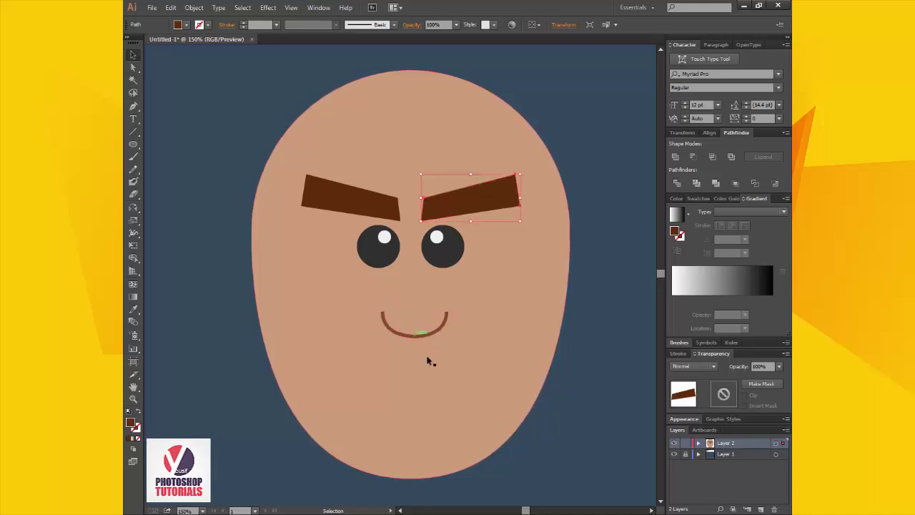
key("z")
left_click(416, 328)
left_click(395, 275)
left_click(397, 280)
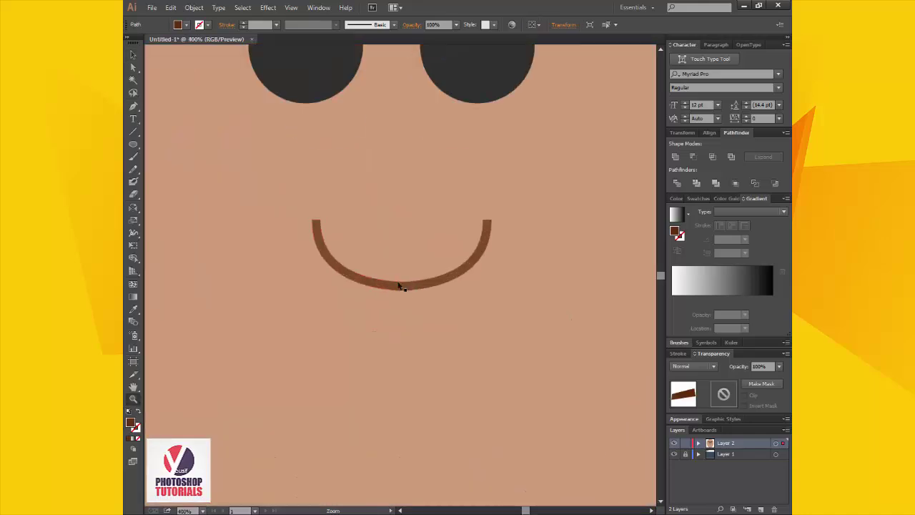
key("v")
left_click(392, 287)
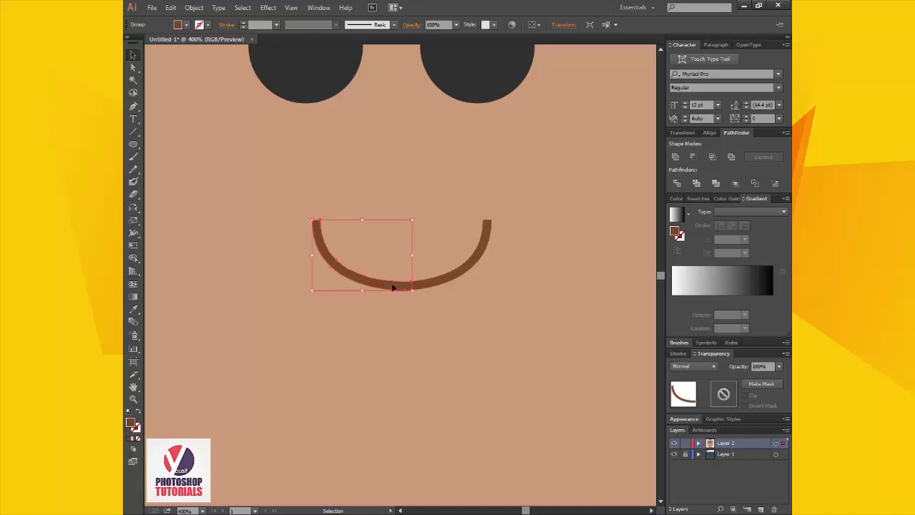
left_click(470, 267, "shift")
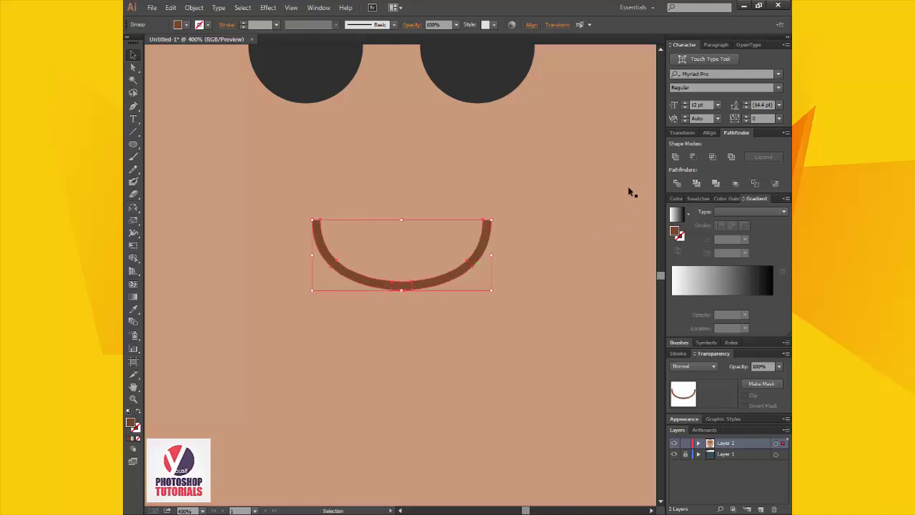
left_click(676, 156)
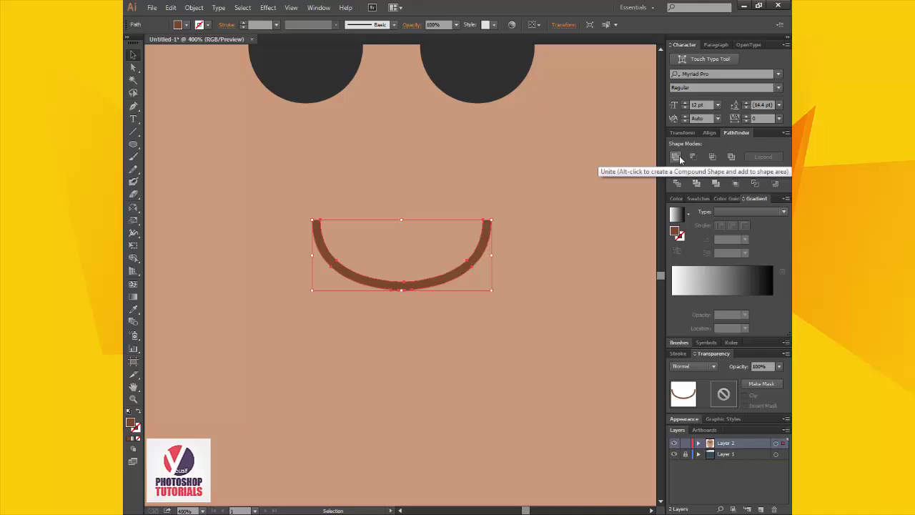
scroll(465, 272, "down", 3)
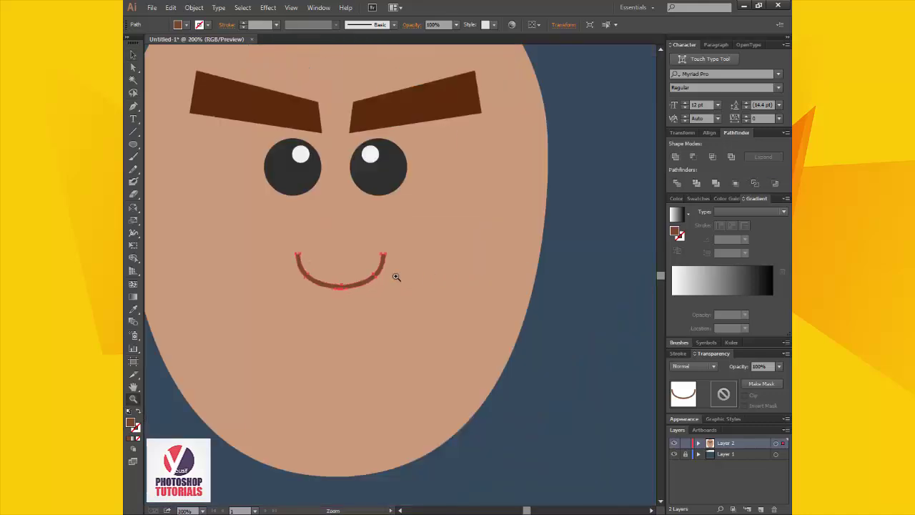
left_click(607, 290)
Switch to the browser to examine the reference flat-design portrait's mouth, and return to the Illustrator drawing.
key("z")
left_click(539, 284, "alt")
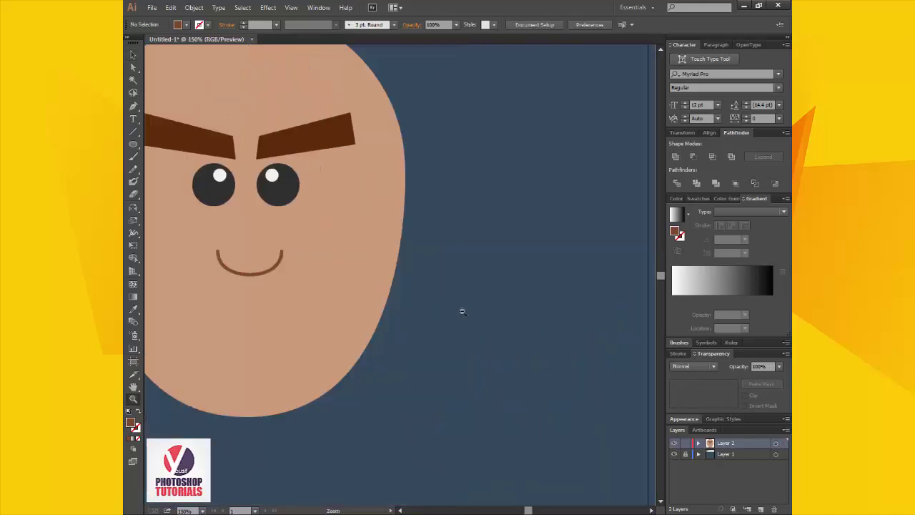
left_click_drag(451, 326, 490, 360)
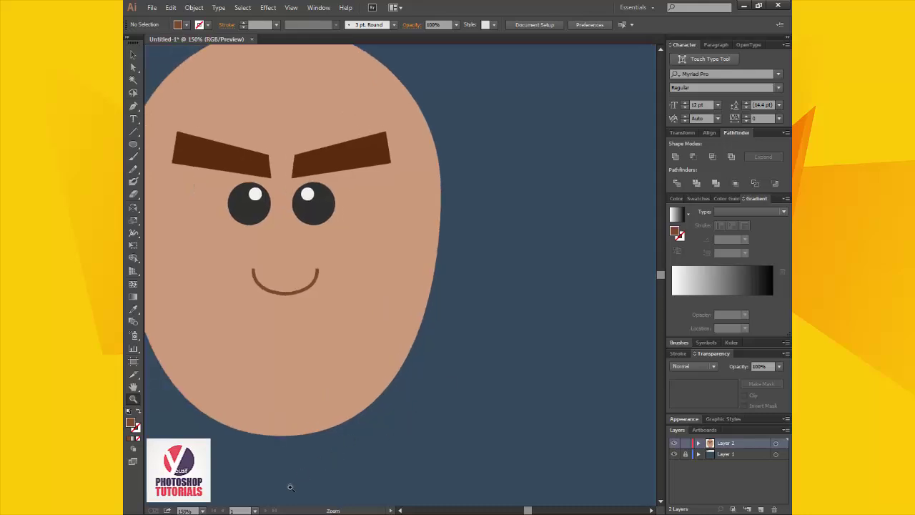
left_click(293, 457)
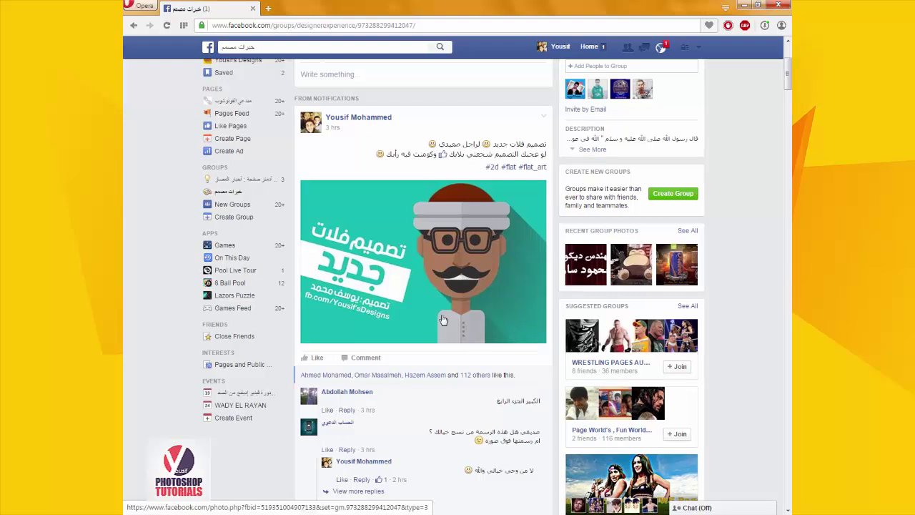
left_click(364, 514)
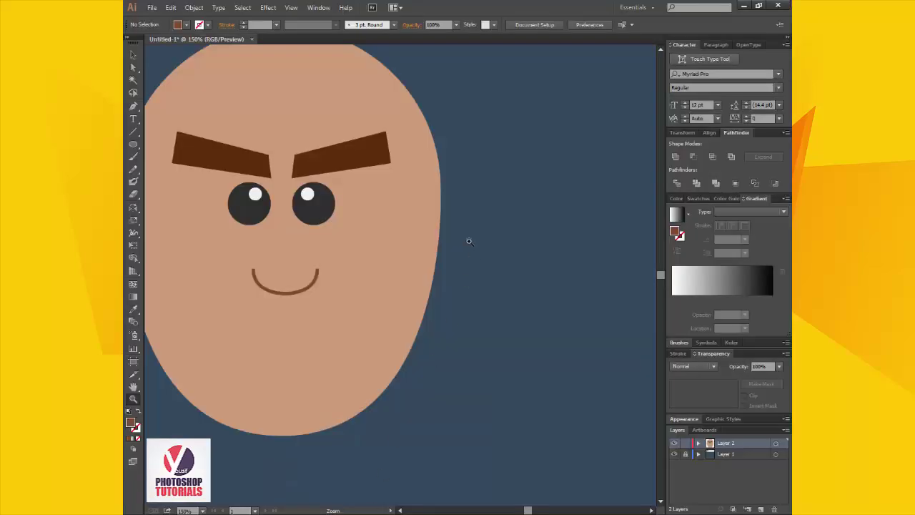
Sample a dark grey from the palette's grey group and draw a circle with it beside the head.
left_click(485, 254, "alt")
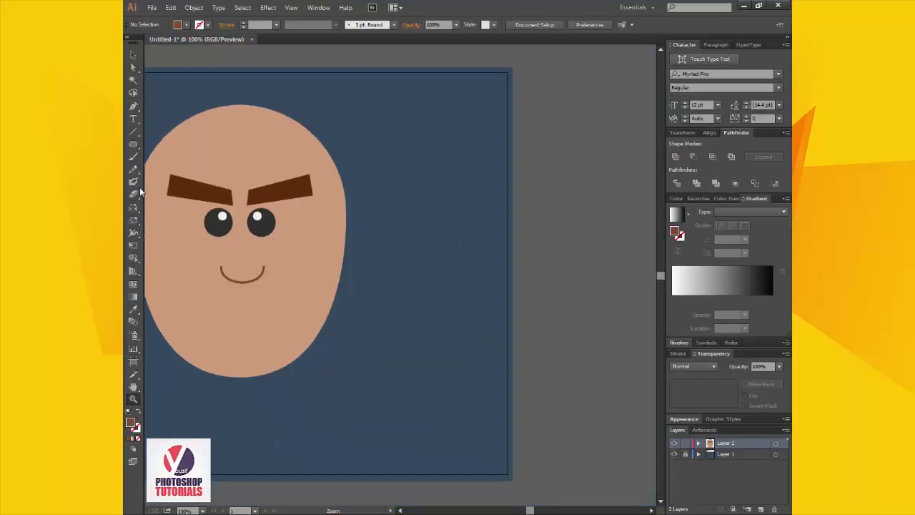
left_click(133, 144)
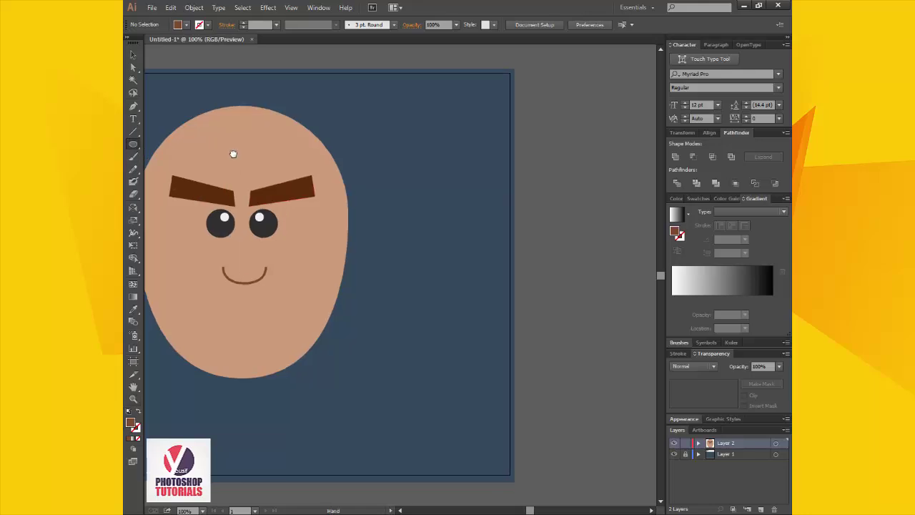
scroll(286, 158, "up", 2)
scroll(286, 157, "left", 5)
key("i")
left_click(286, 125)
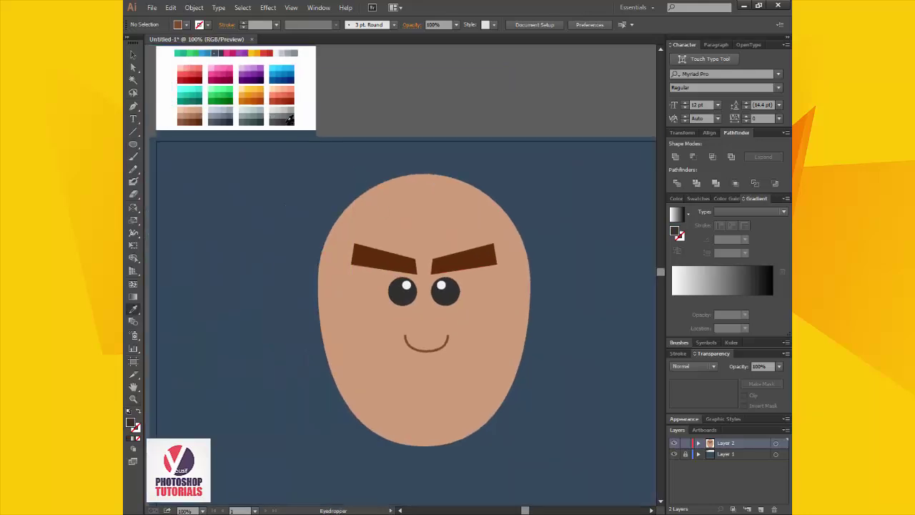
left_click(133, 145)
scroll(341, 279, "left", 4)
scroll(342, 279, "down", 2)
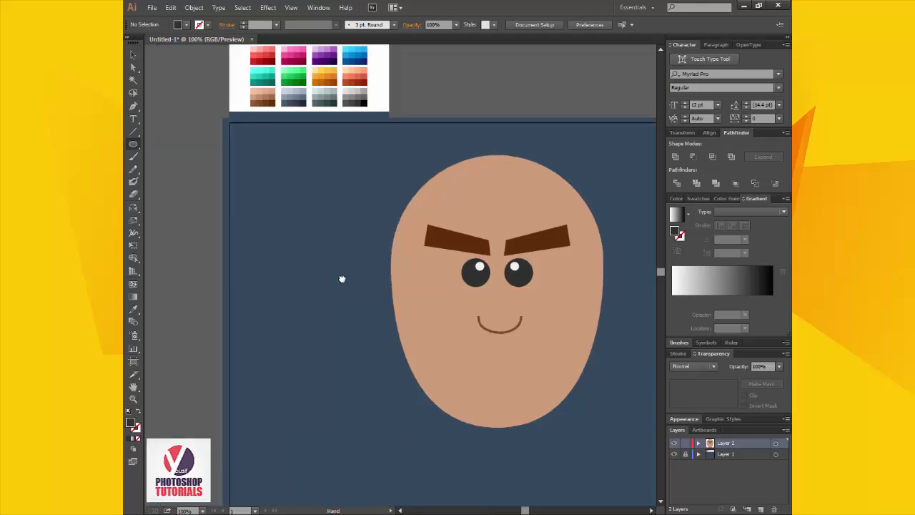
left_click_drag(307, 299, 393, 393)
Cover the circle's upper half with a rectangle and subtract it with Minus Front, leaving a deselected lower half-circle.
left_click_drag(133, 143, 410, 298)
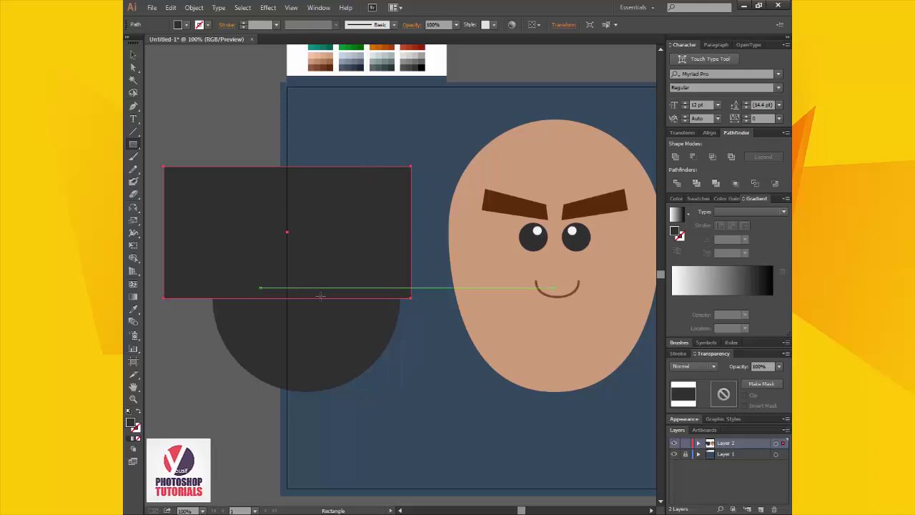
key("v")
left_click(300, 333, "shift")
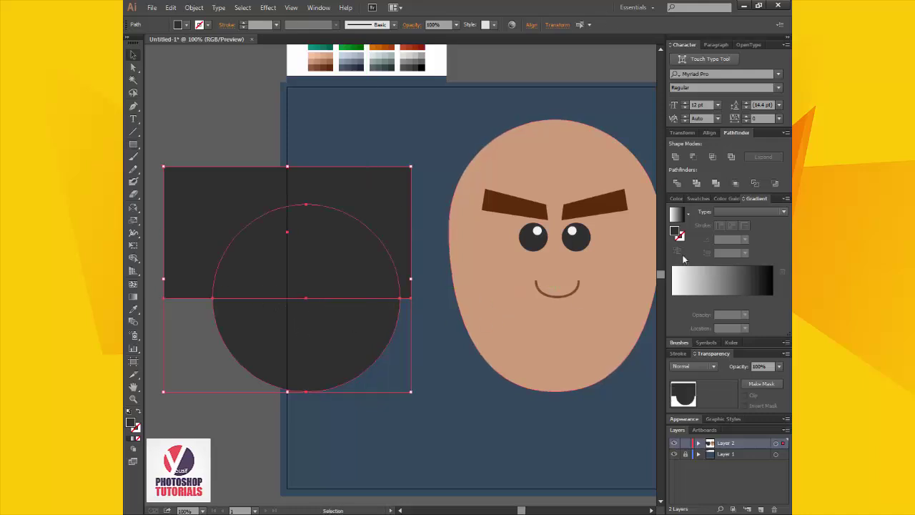
left_click(692, 158)
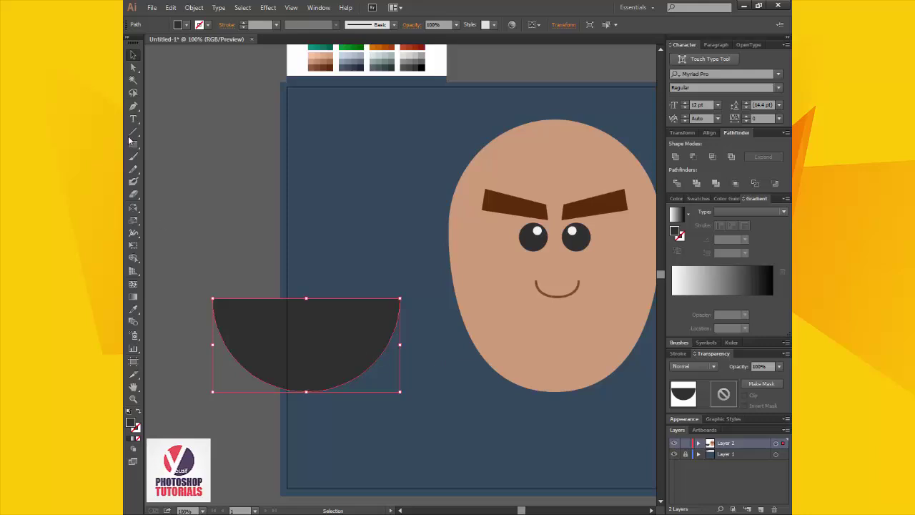
key("ctrl+shift+a")
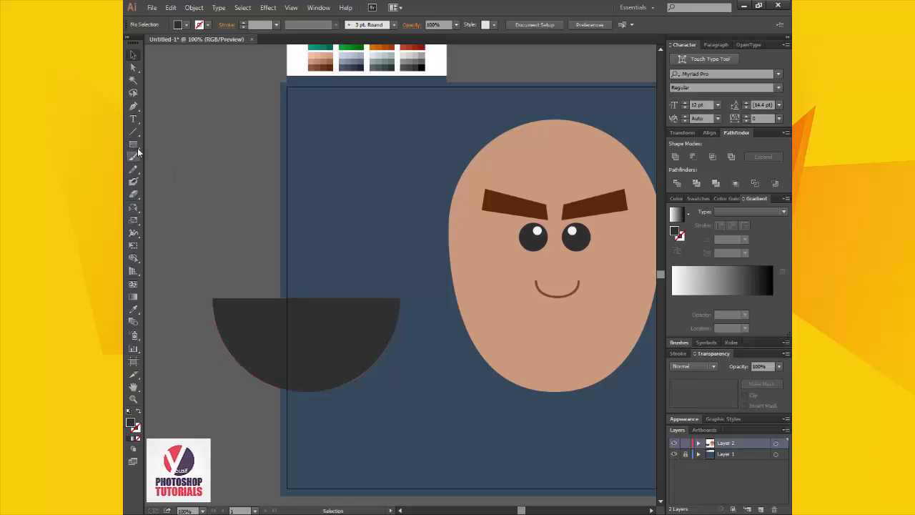
Sample the lightest grey from the palette and draw a rectangle with it across the upper part of the dark half-circle.
key("i")
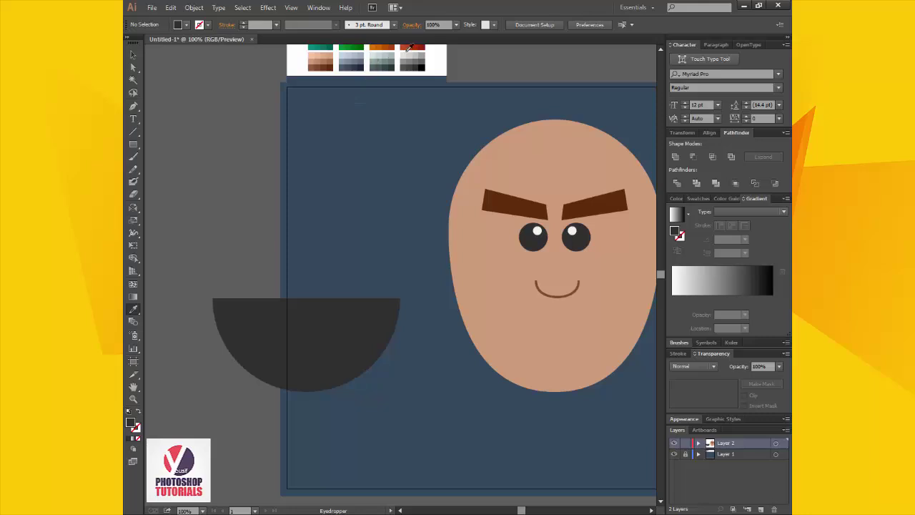
left_click(404, 56)
left_click(133, 144)
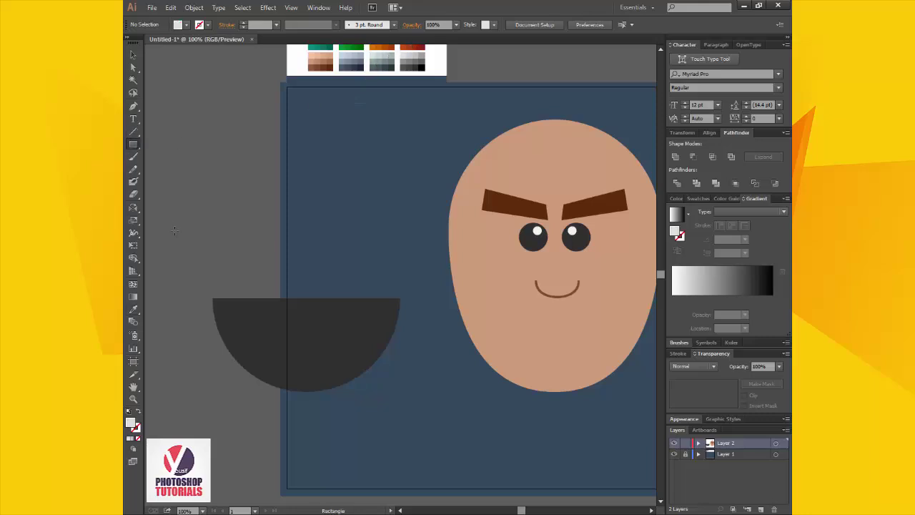
left_click_drag(183, 256, 409, 329)
Divide the light grey rectangle and half-circle, ungroup the pieces and delete the light area outside the half-circle to leave a teeth band.
key("v")
left_click(356, 339, "shift")
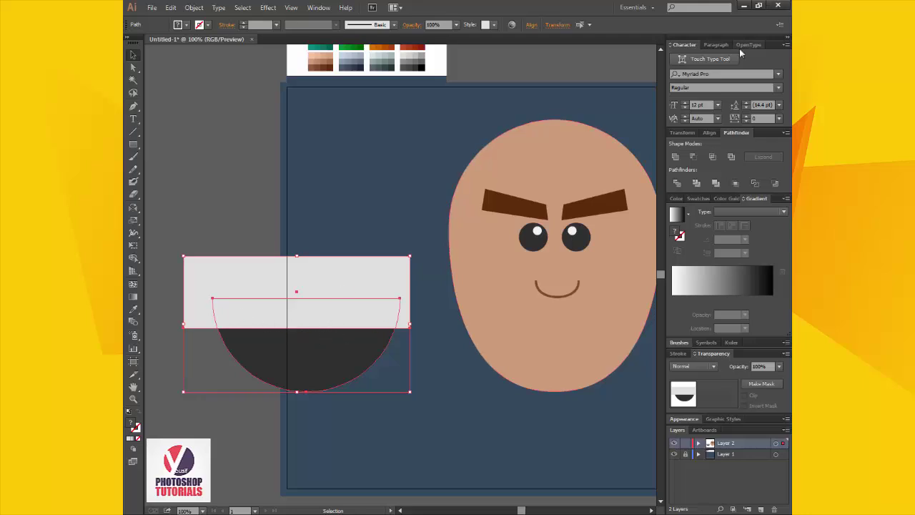
left_click(679, 184)
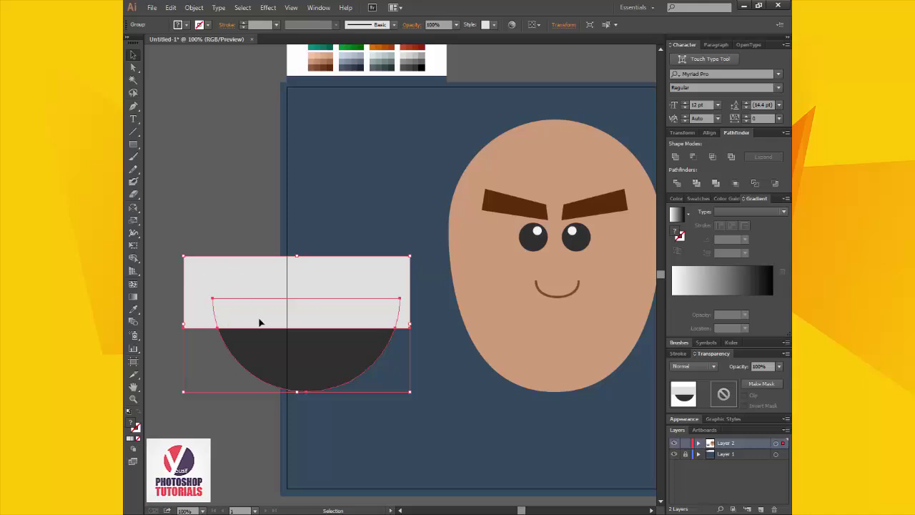
right_click(284, 305)
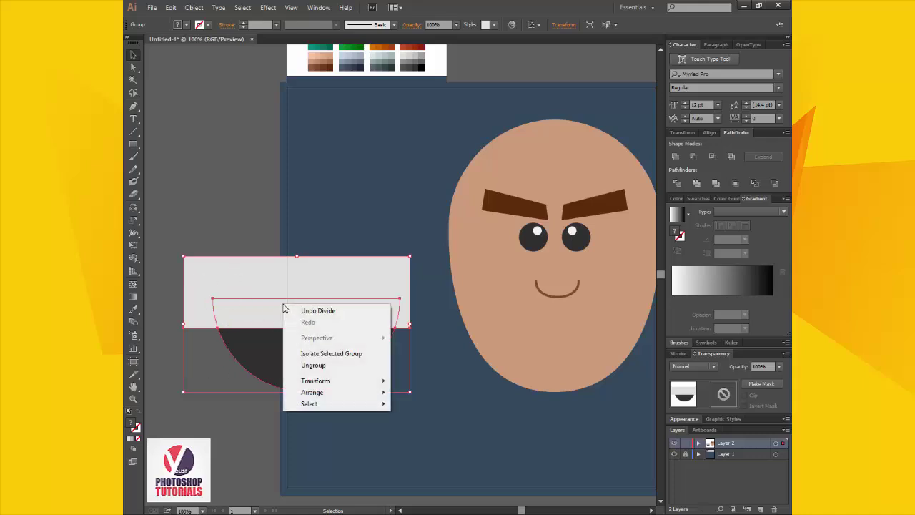
left_click(347, 366)
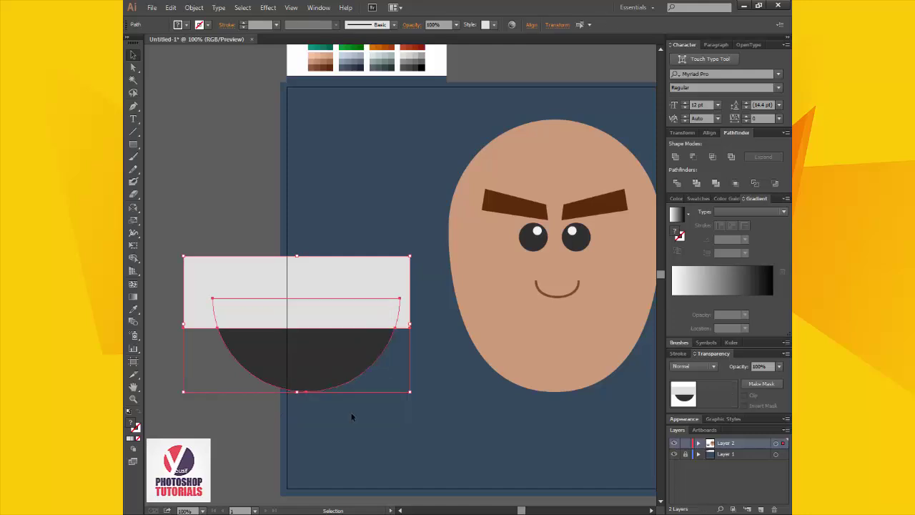
left_click(347, 284)
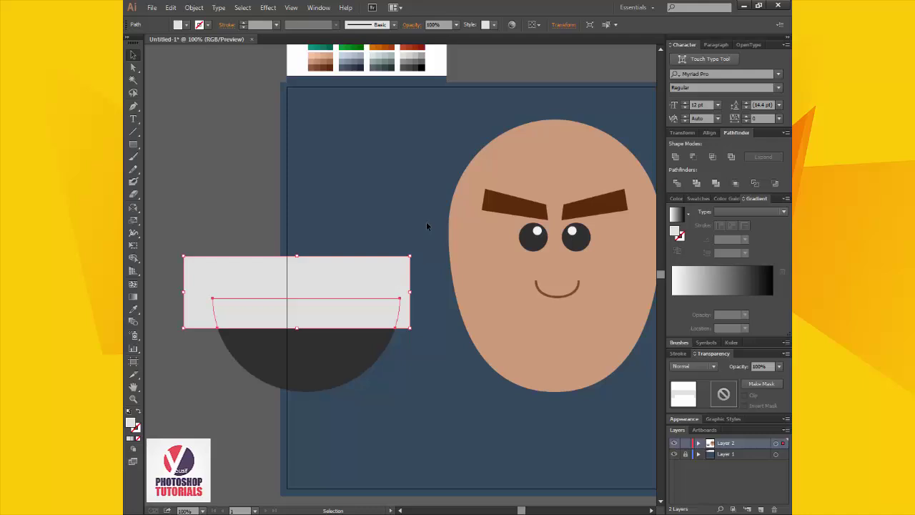
key("Delete")
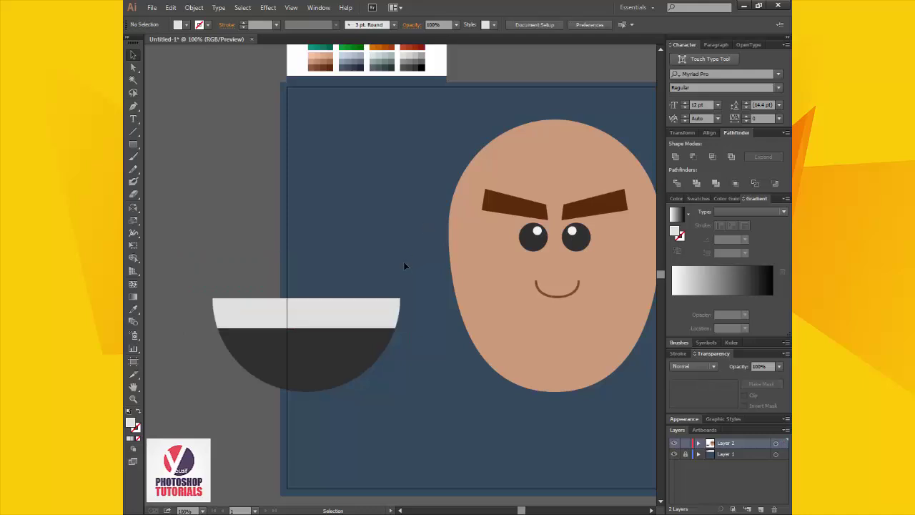
Group the teeth band with the dark half-circle and move the group beside the head.
left_click_drag(402, 263, 308, 404)
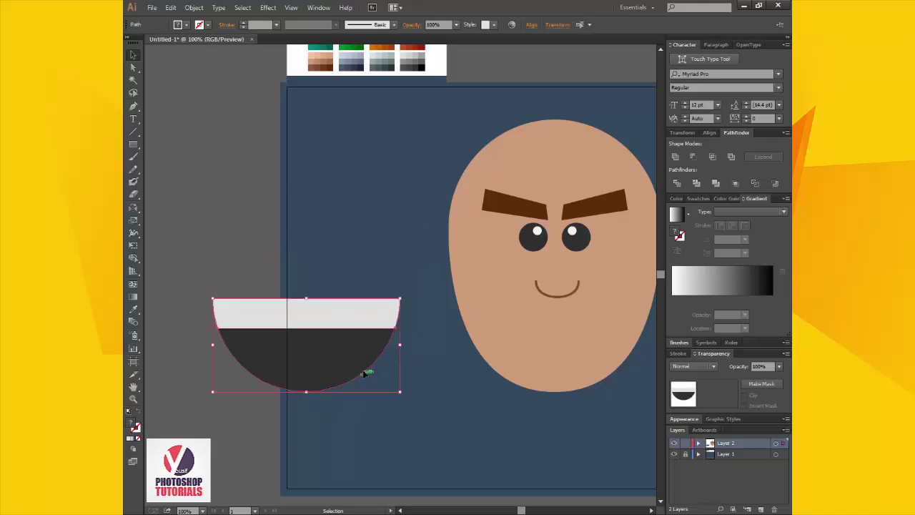
key("ctrl+g")
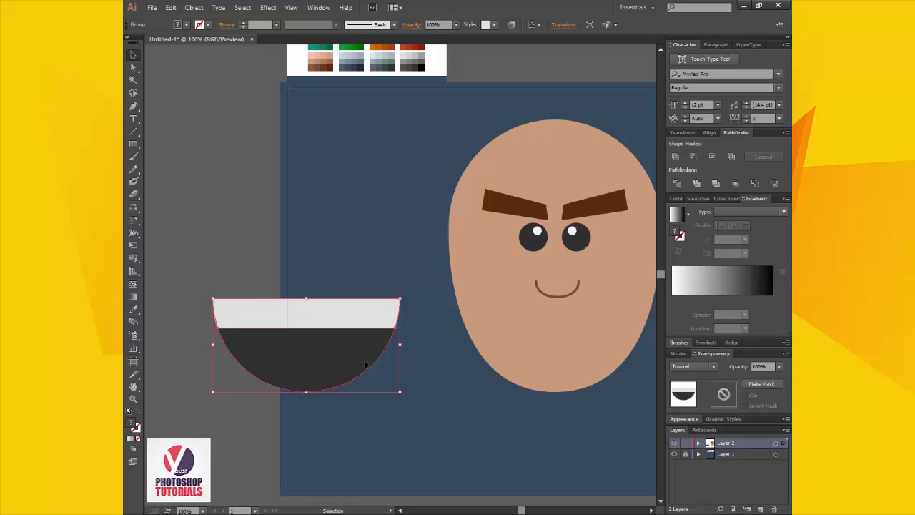
left_click_drag(392, 230, 290, 427)
left_click_drag(332, 348, 406, 367)
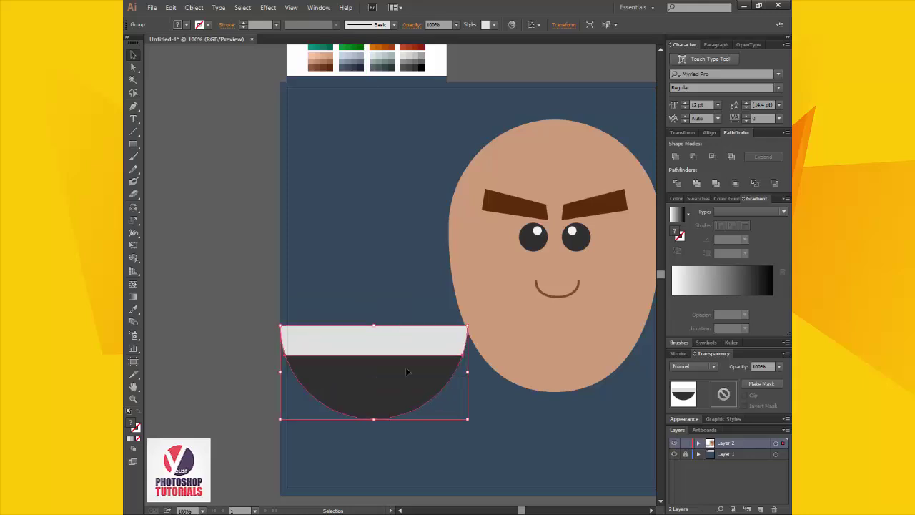
Ungroup the mouth pieces and group the teeth band and dark half-circle together again.
right_click(407, 368)
left_click(395, 370)
right_click(394, 369)
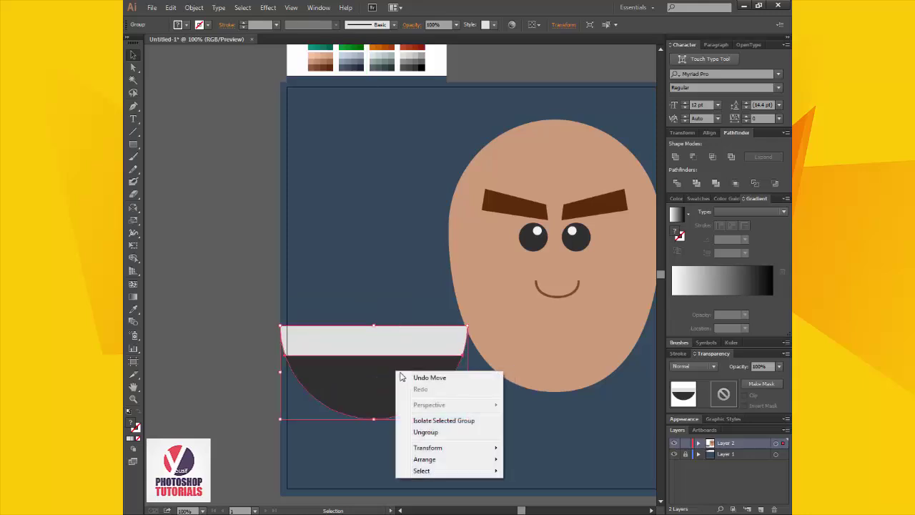
left_click(466, 432)
left_click(499, 443)
left_click_drag(403, 386, 408, 348)
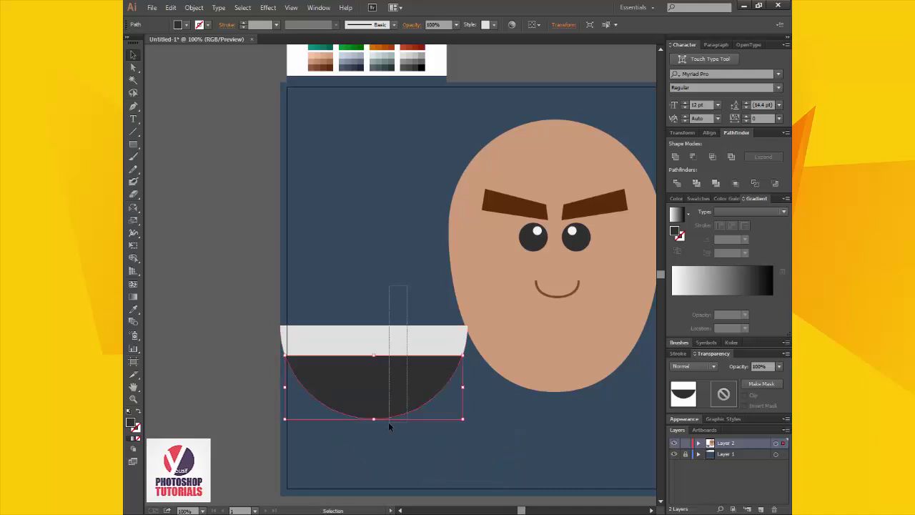
key("a")
key("v")
key("ctrl+g")
Move the mouth group onto the face below the curved brown line and scale it down to fit inside the head.
left_click_drag(441, 433, 321, 405)
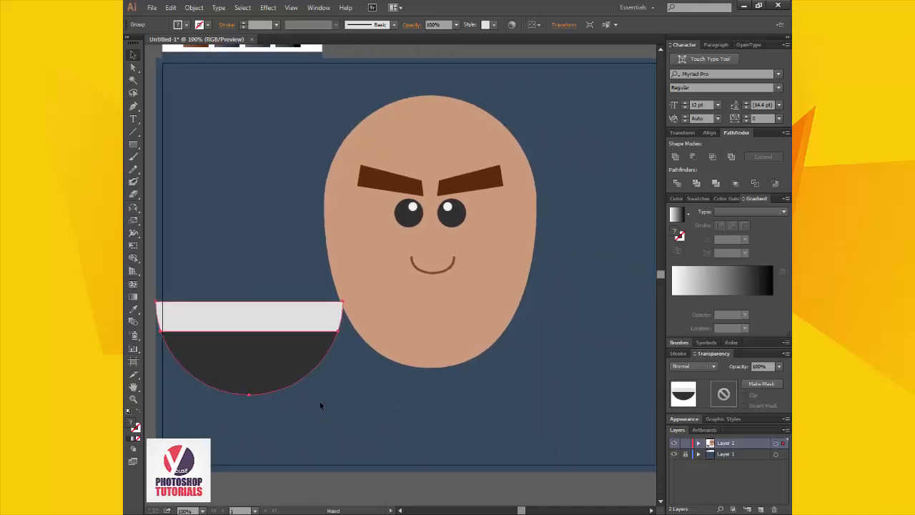
left_click_drag(303, 350, 484, 343)
key("s")
left_click_drag(565, 392, 457, 319)
key("v")
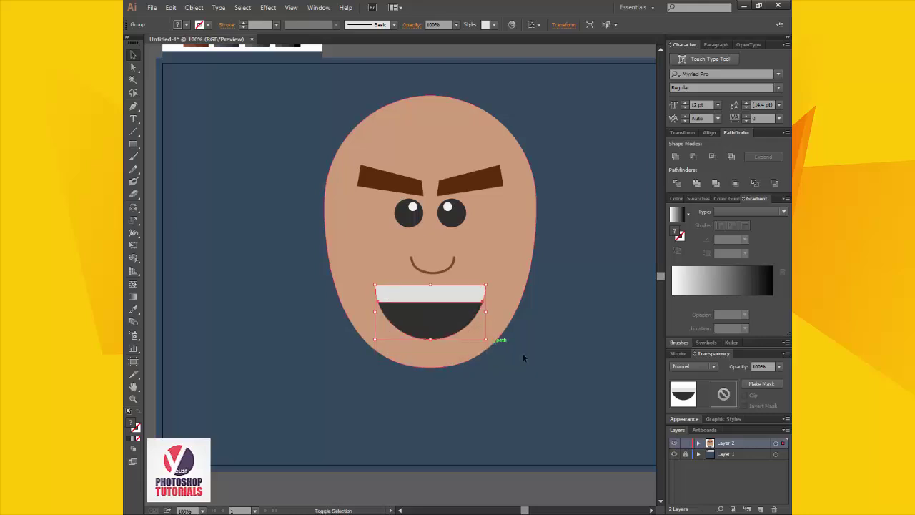
left_click(554, 365)
Delete both brown eyebrows from the face.
left_click(469, 192)
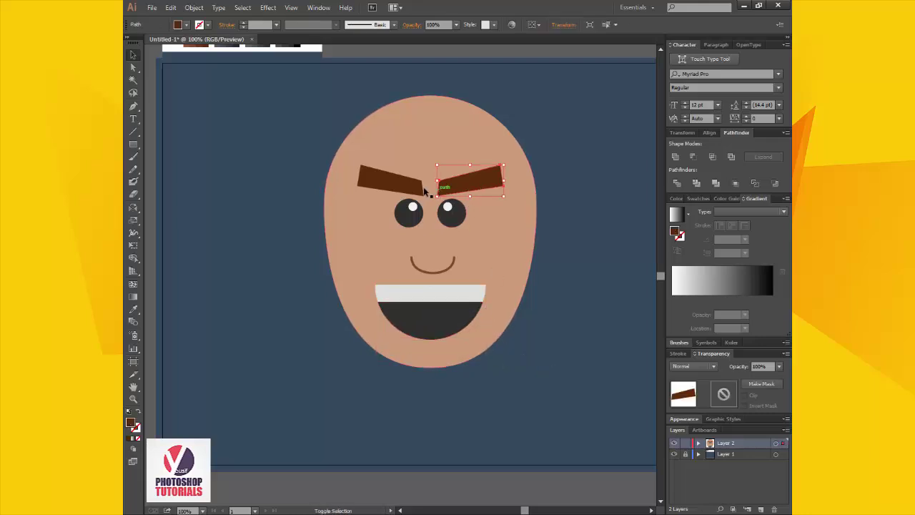
left_click(419, 186, "shift")
key("Delete")
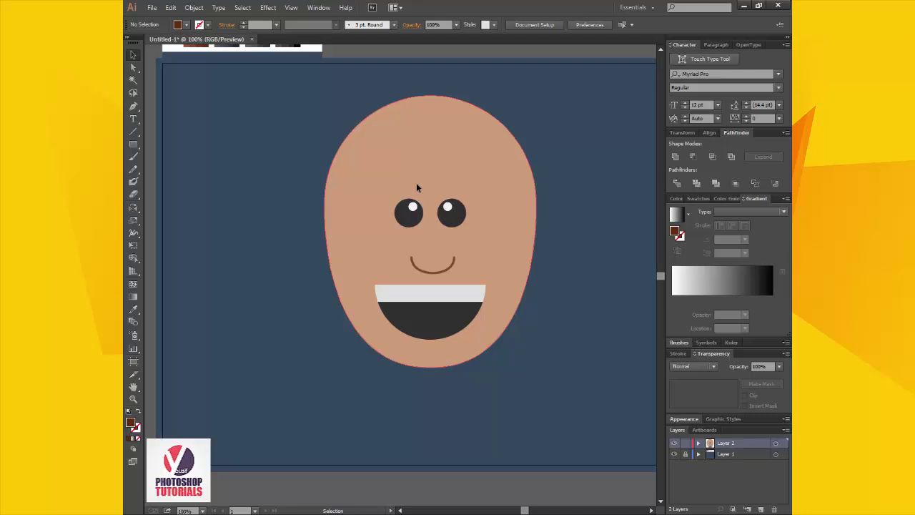
Scale the mouth group down slightly further and leave it deselected, centred on the lower face.
left_click_drag(461, 307, 467, 314)
key("s")
left_click_drag(493, 344, 496, 353)
left_click(548, 356)
Draw a closed, curved ear shape with the Pen tool overlapping the head's right edge, from eye level down to nose level.
scroll(500, 360, "up", 2)
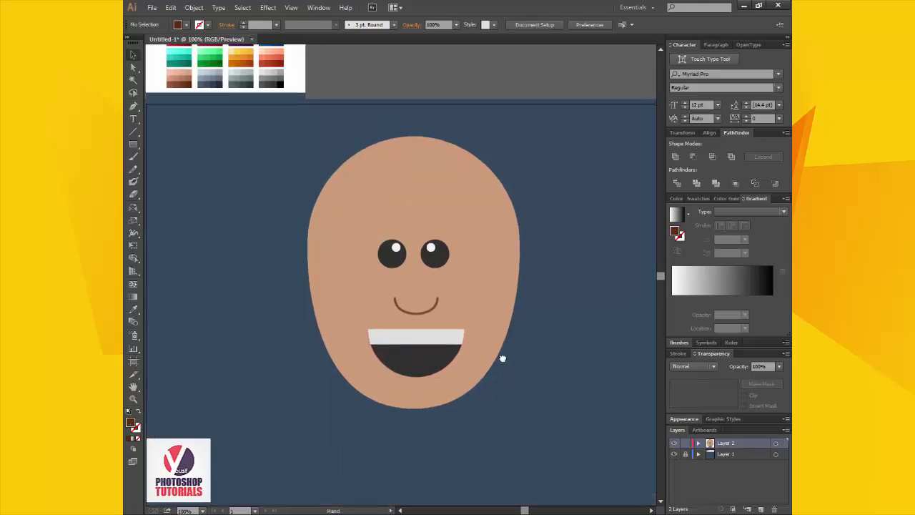
key("z")
left_click(507, 306)
mouse_move(450, 287)
left_mouse_down()
mouse_move(507, 301)
mouse_move(446, 275)
left_mouse_up()
key("p")
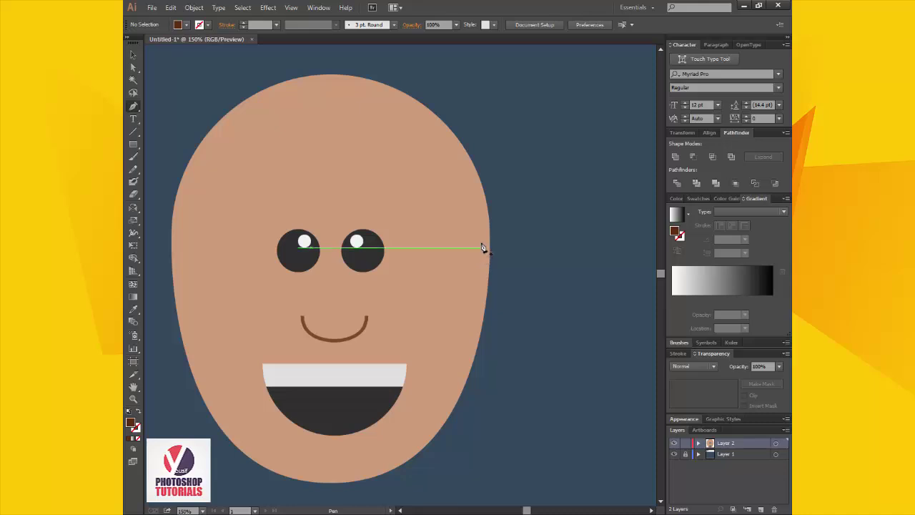
key("v")
key("p")
left_click_drag(484, 243, 534, 267)
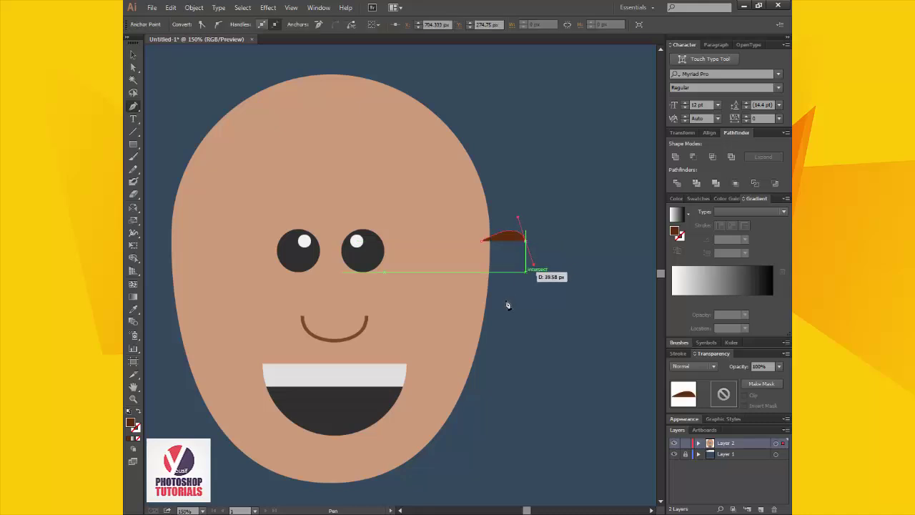
left_click_drag(470, 328, 428, 331)
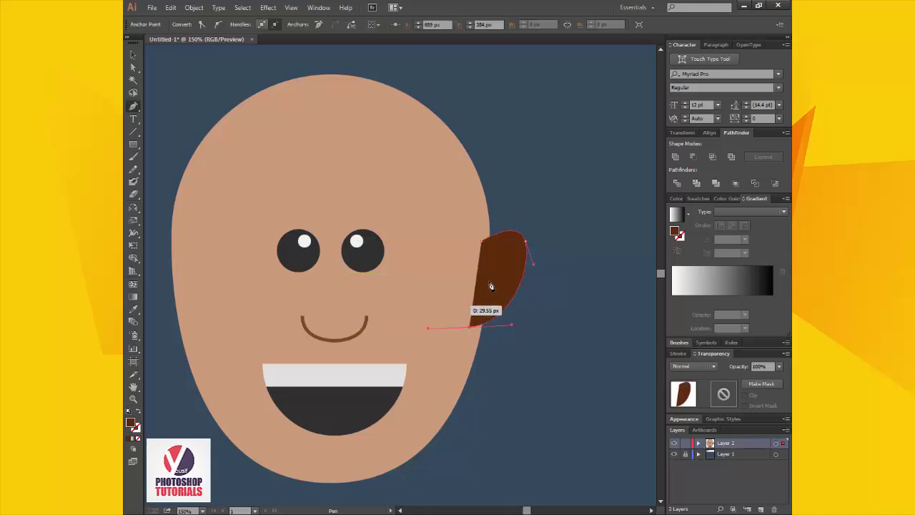
left_click_drag(485, 244, 487, 258)
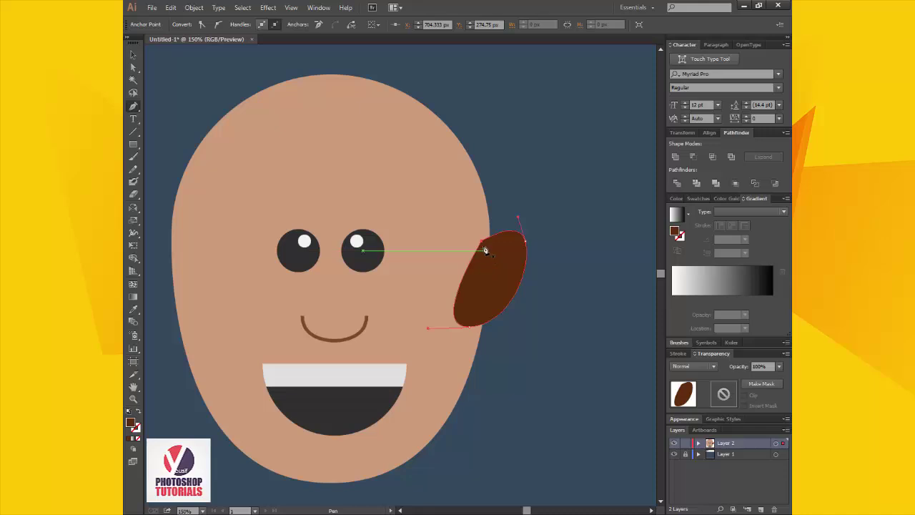
Fill the ear shape with the skin tone sampled from the head.
key("i")
left_click(447, 222)
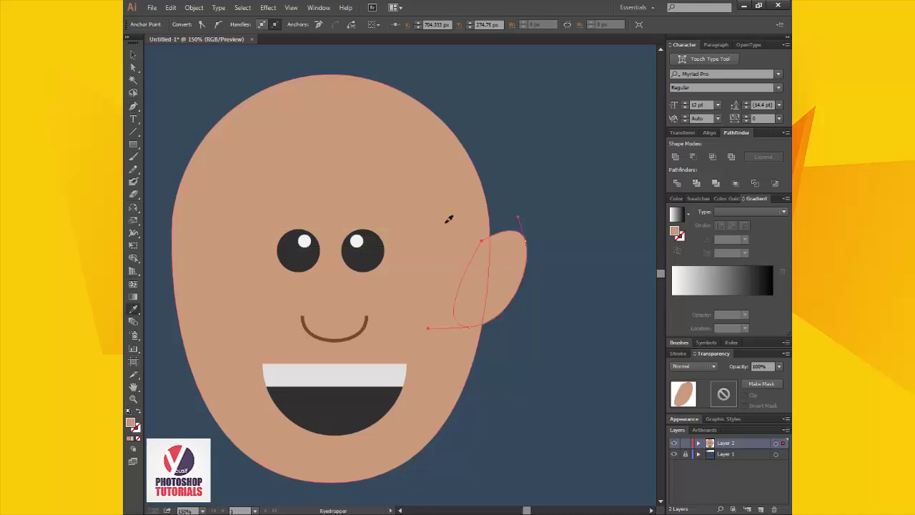
key("v")
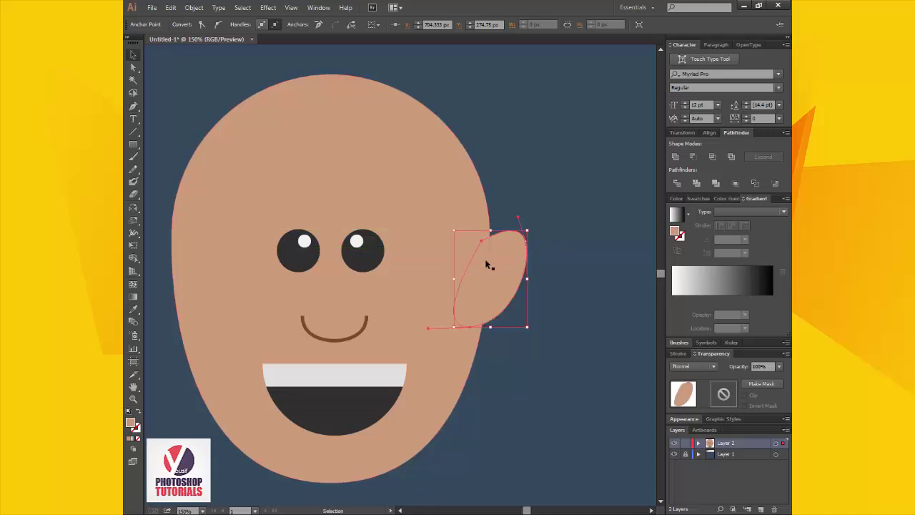
Try to recolour a copy of the ear with the mouth's dark grey.
key("a")
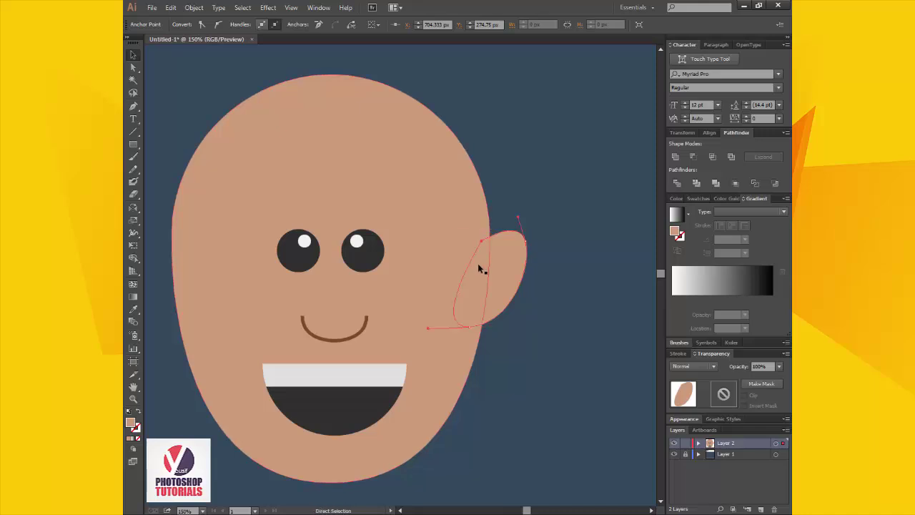
key("v")
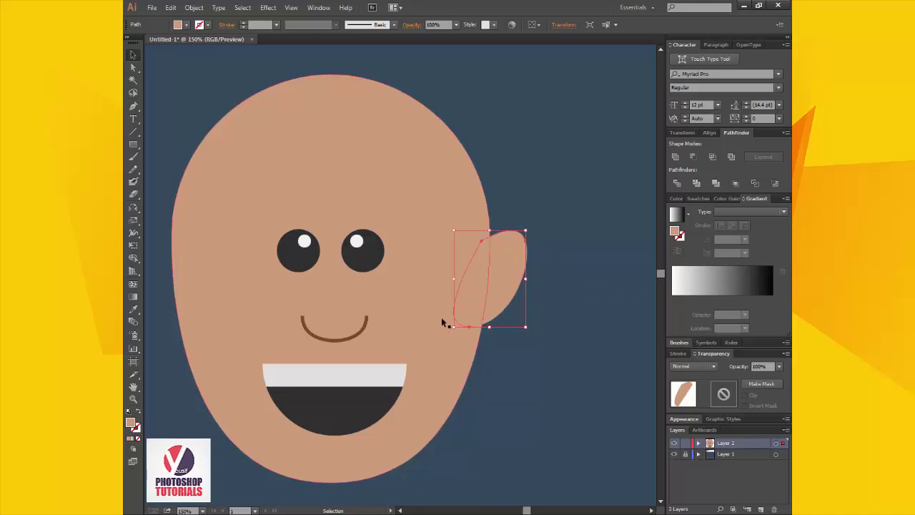
key("i")
left_click(375, 405)
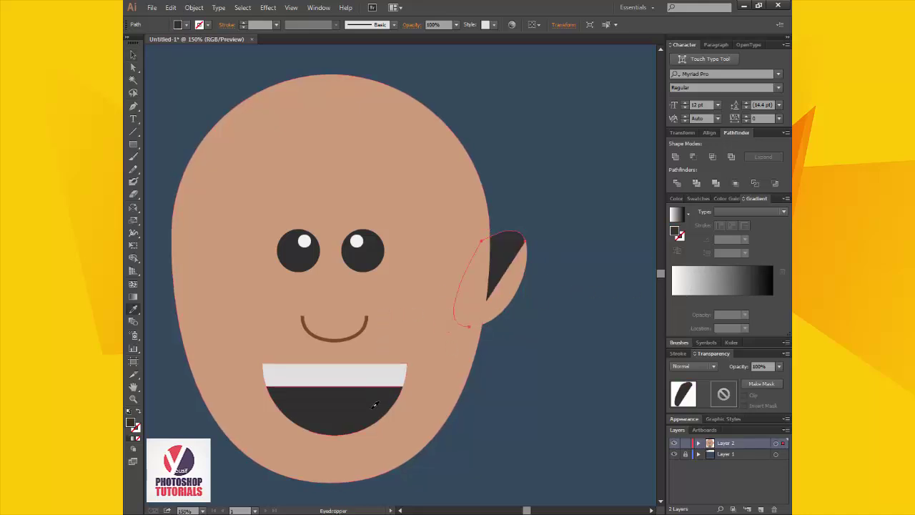
key("v")
key("ctrl+z")
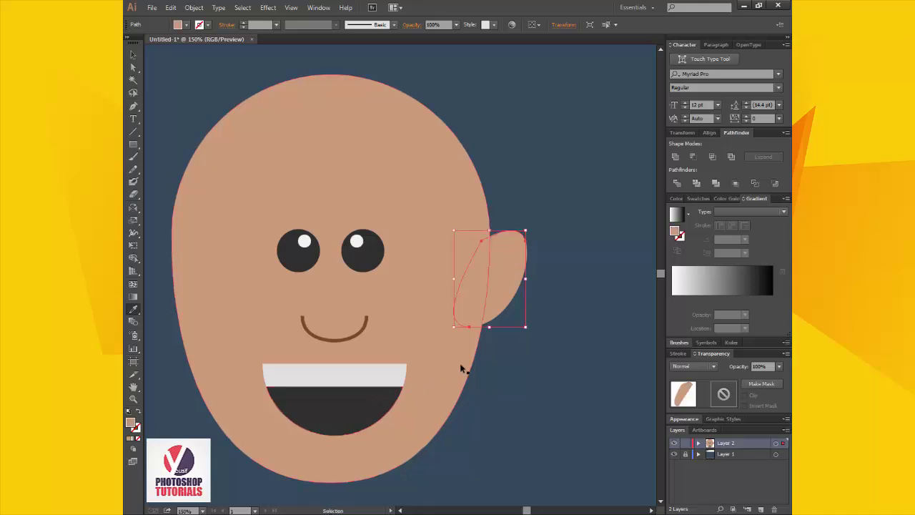
Copy the whole ear in place and fill the copy with the dark grey sampled from the mouth.
left_click(560, 315)
key("a")
left_click(504, 280)
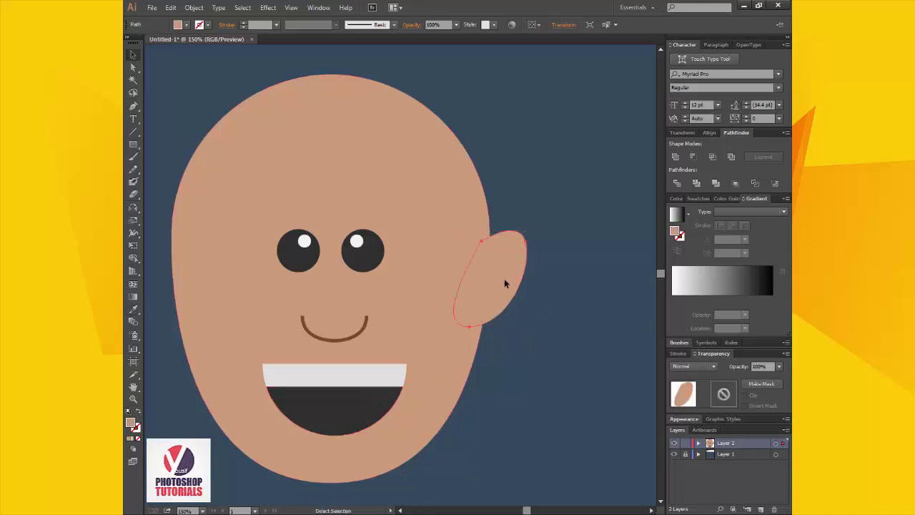
key("v")
key("i")
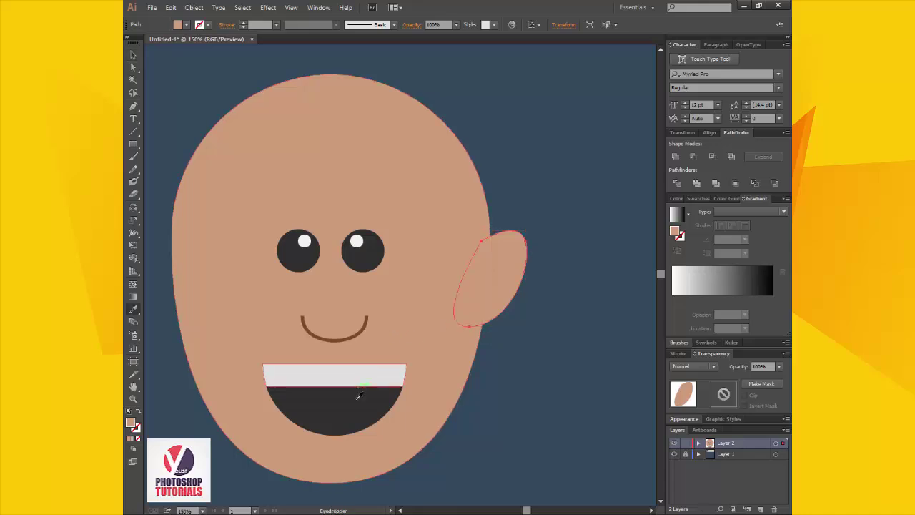
left_click(360, 397)
key("v")
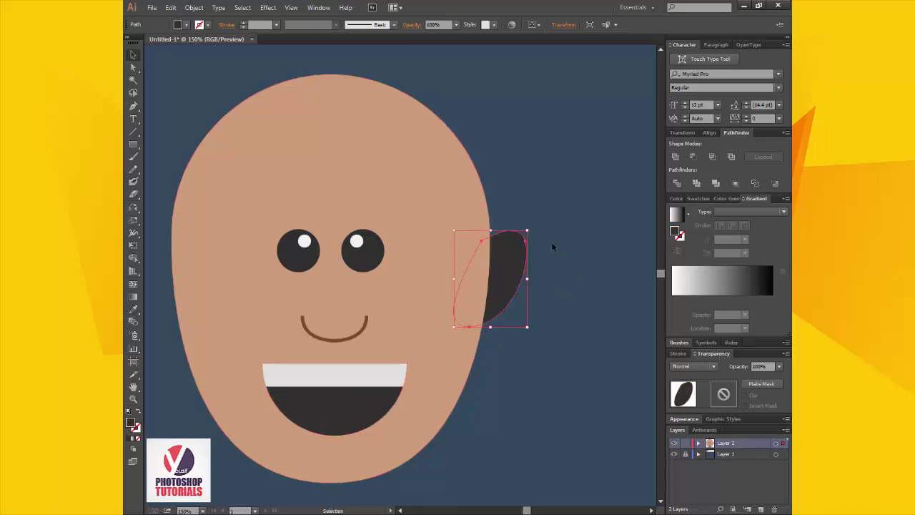
Draw a closed Pen shape over the inner part of the ear, with its outer edge running down just outside the head's edge.
key("p")
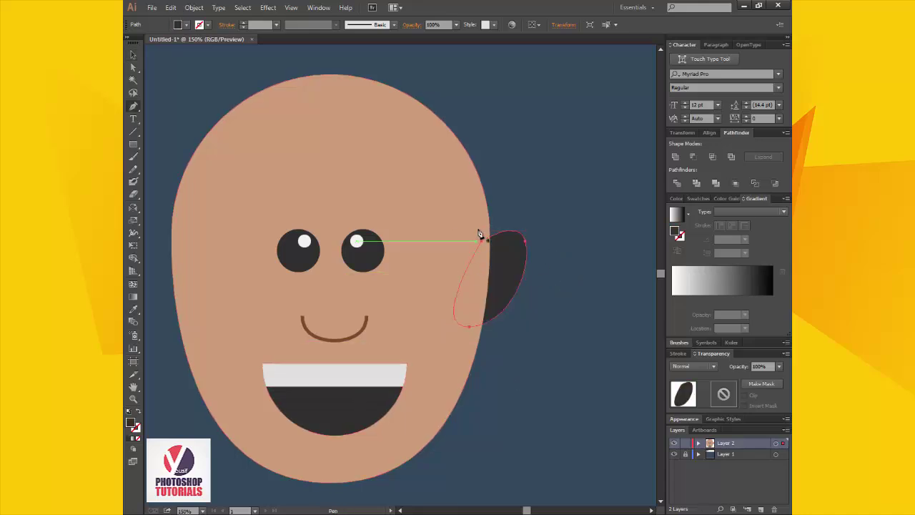
left_click(498, 212)
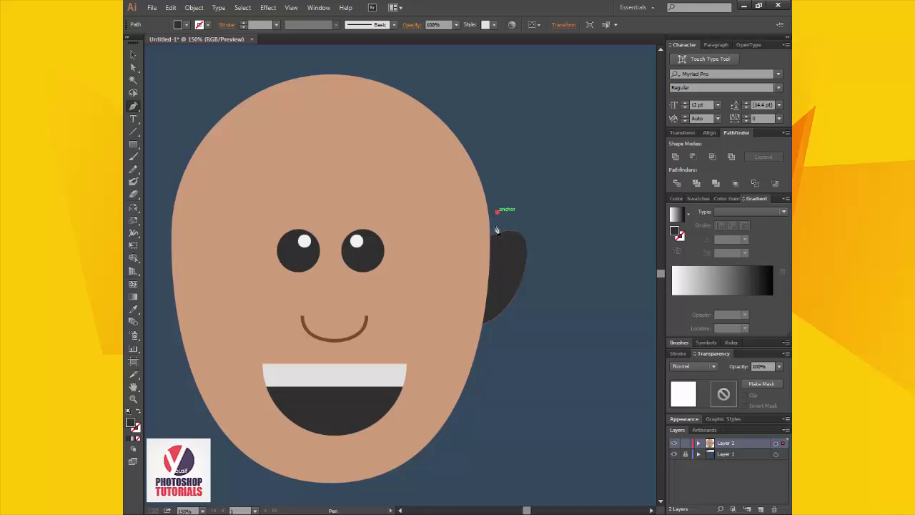
left_click_drag(490, 346, 480, 365)
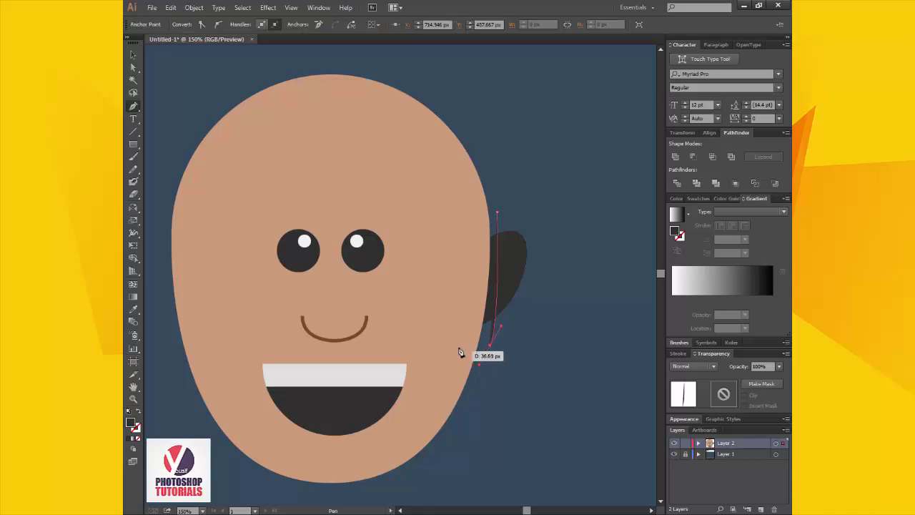
left_click(459, 347)
left_click(437, 256)
left_click(453, 199)
left_click(497, 212)
key("v")
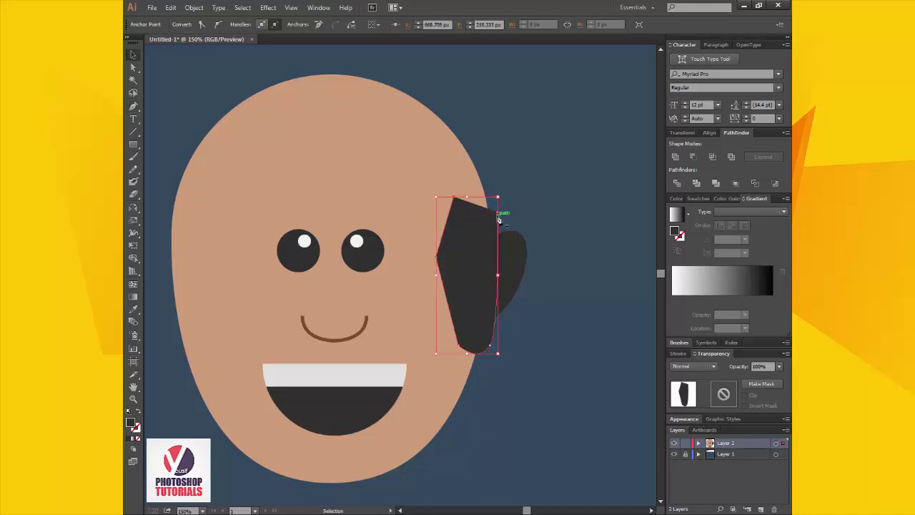
Divide the dark ear copy with the overlapping Pen shape and ungroup the resulting pieces.
left_click(509, 252)
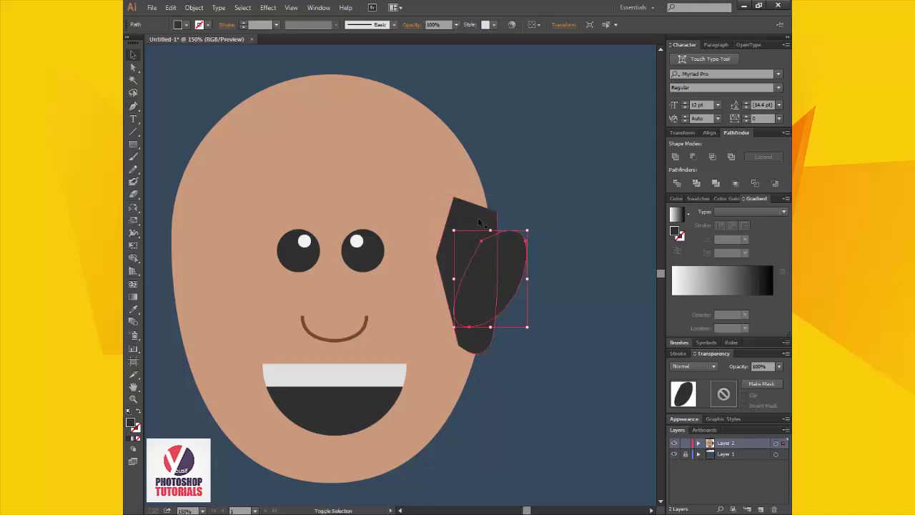
left_click(461, 255, "shift")
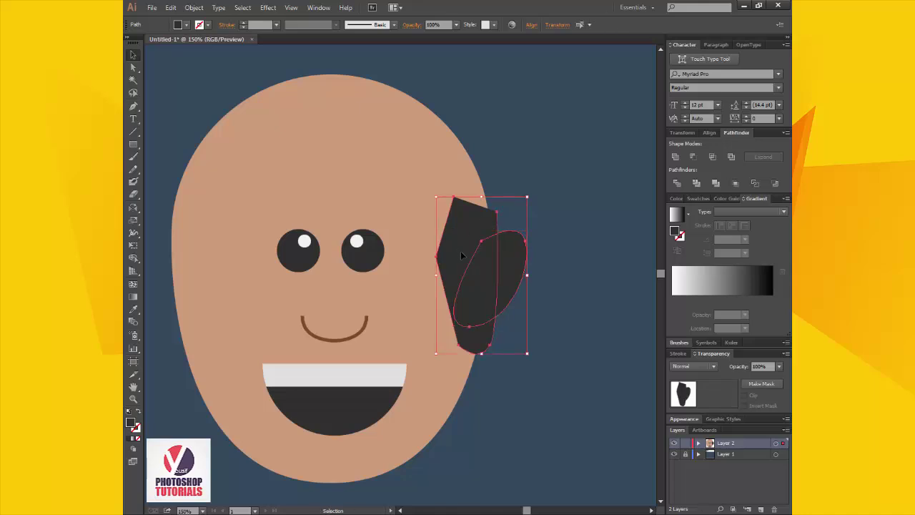
left_click(679, 184)
right_click(487, 270)
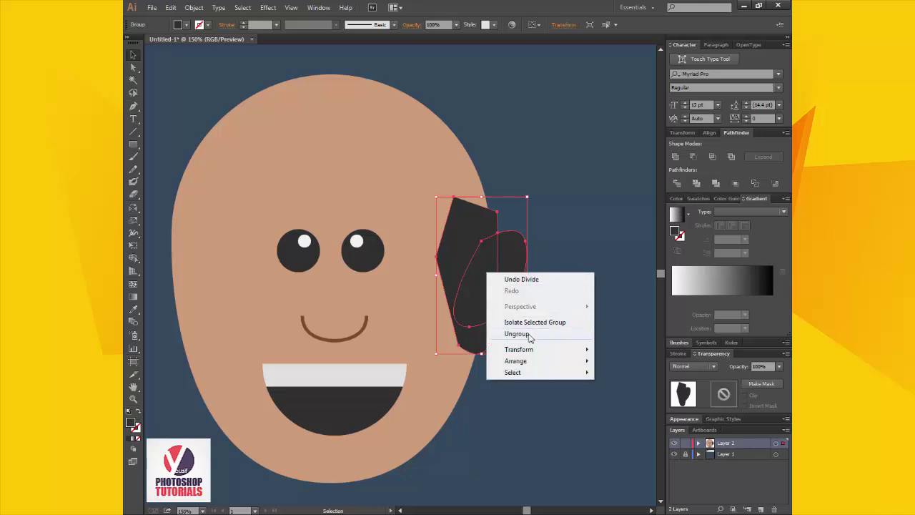
left_click(509, 333)
Delete the dark outer ear piece and the leftover Pen shape around the ear, keeping only the inner ear piece.
left_click(567, 309)
left_click(519, 272)
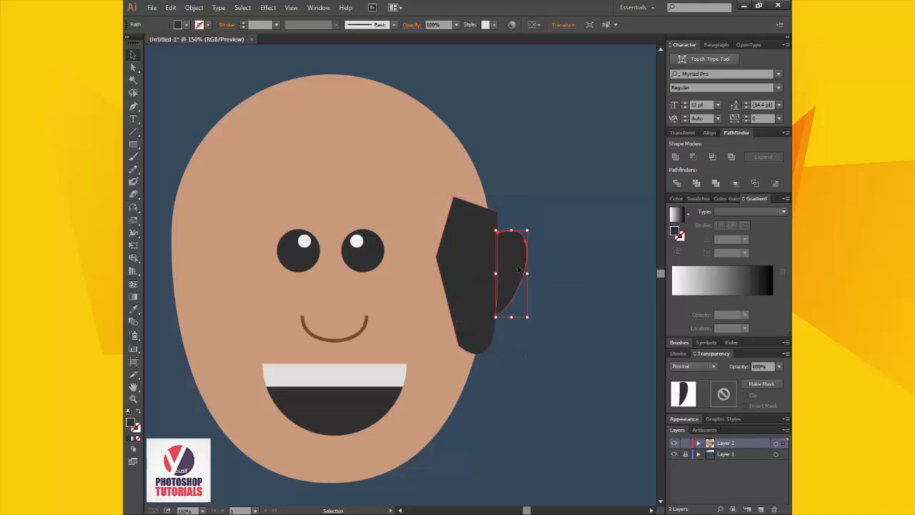
key("Delete")
left_click(483, 228)
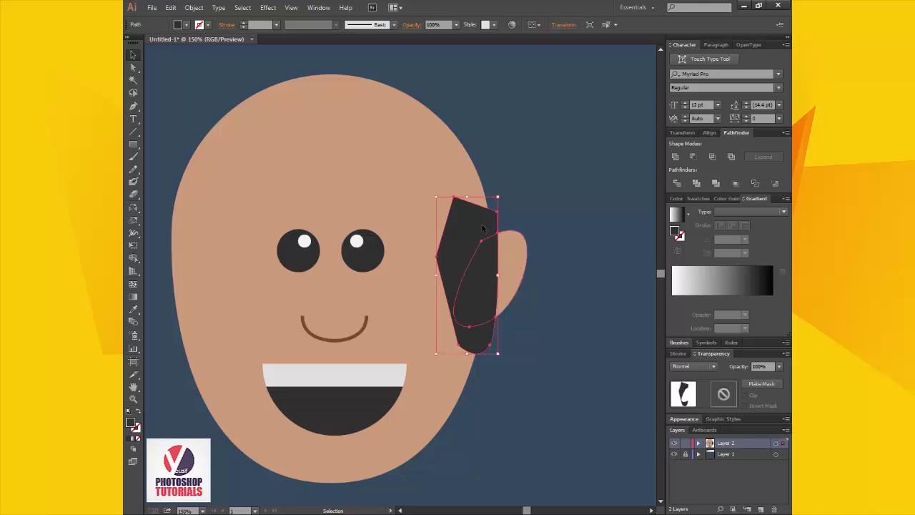
key("Delete")
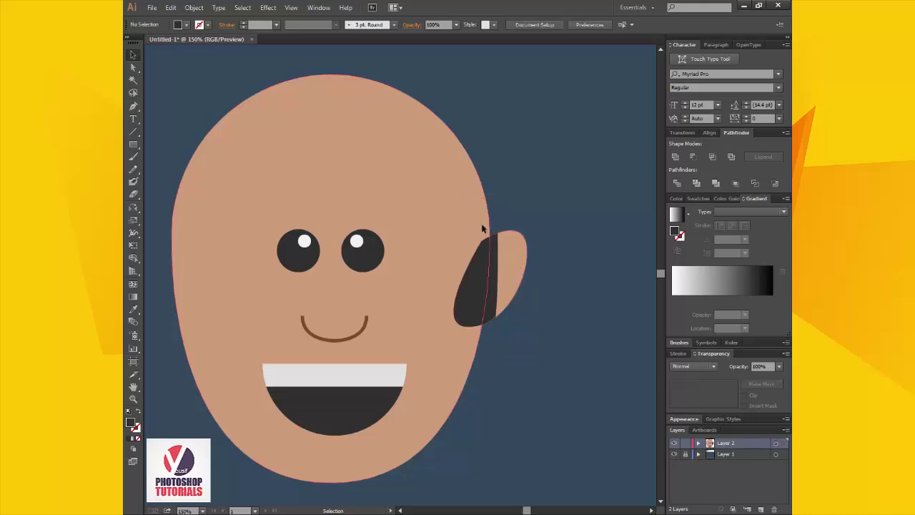
Send the dark inner ear piece behind the head.
key("a")
left_click(490, 275)
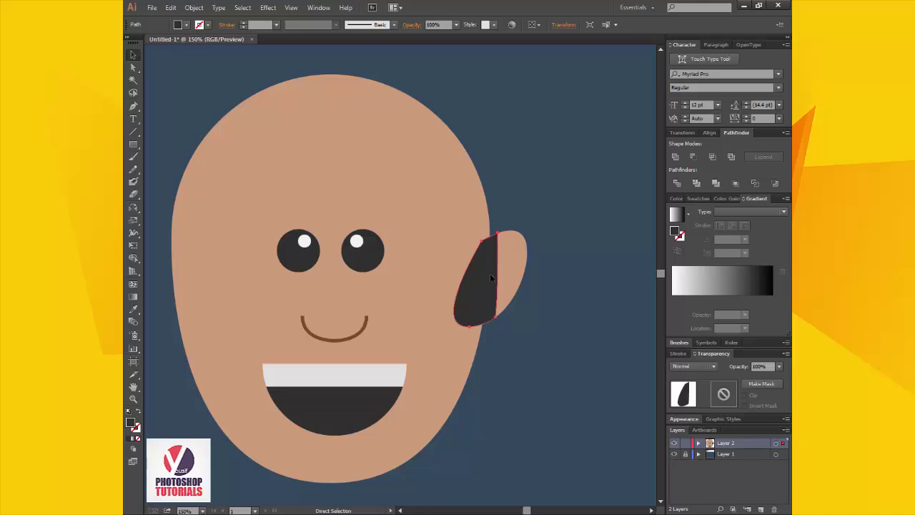
key("ctrl+shift+bracketleft")
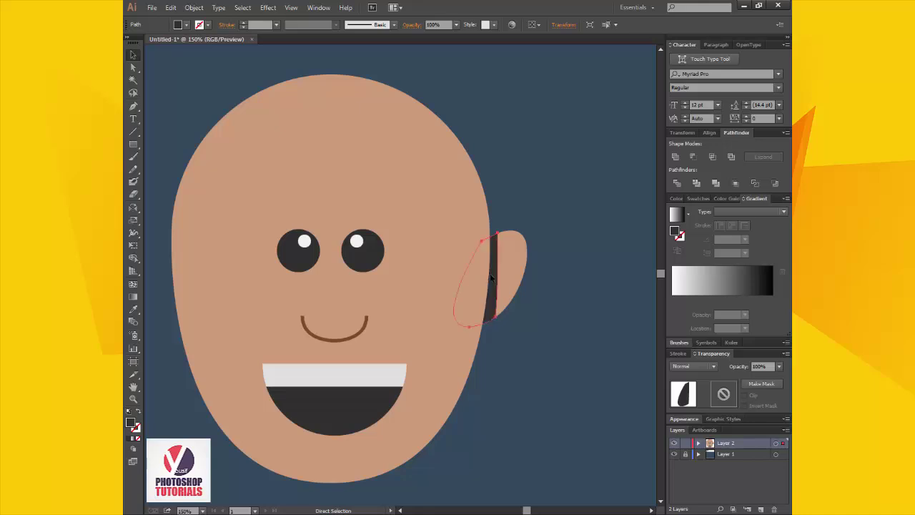
Lower the dark inner ear piece's opacity to 20% to make it a soft shadow, and deselect it.
key("ctrl+bracketright")
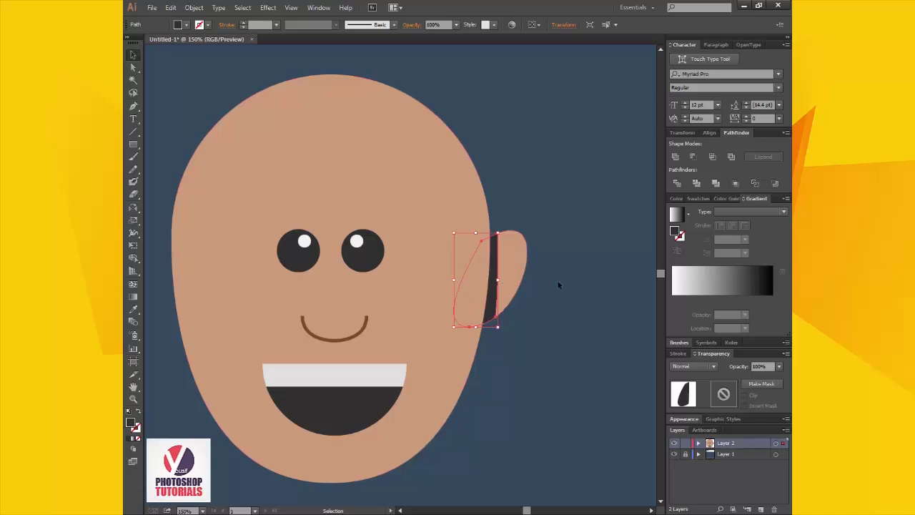
key("a")
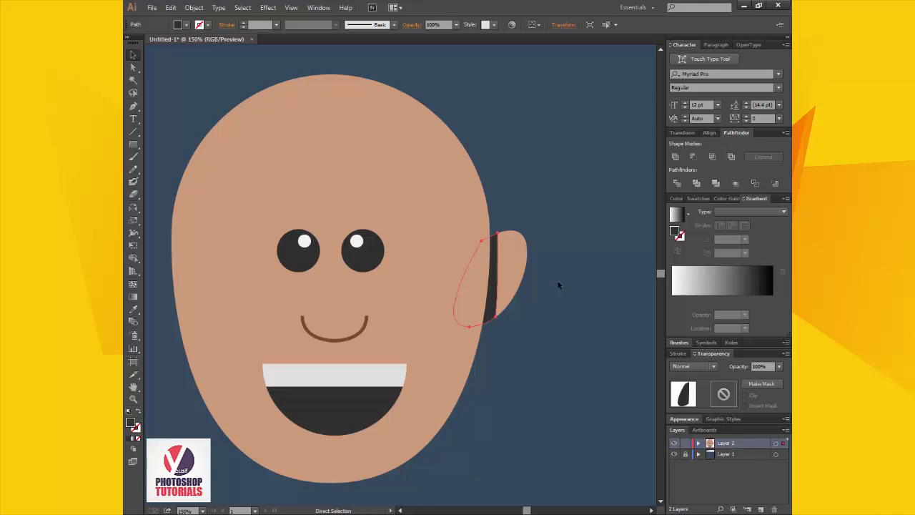
key("v")
left_click(778, 367)
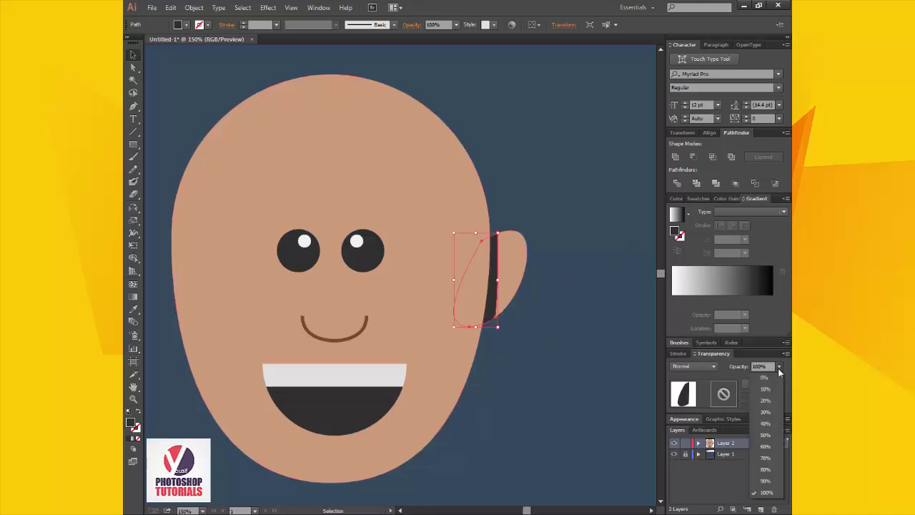
left_click(770, 391)
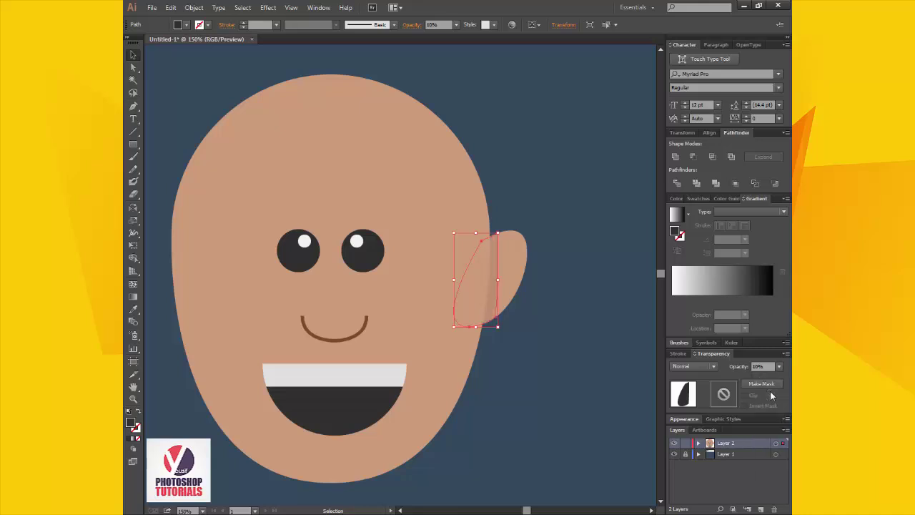
left_click(779, 367)
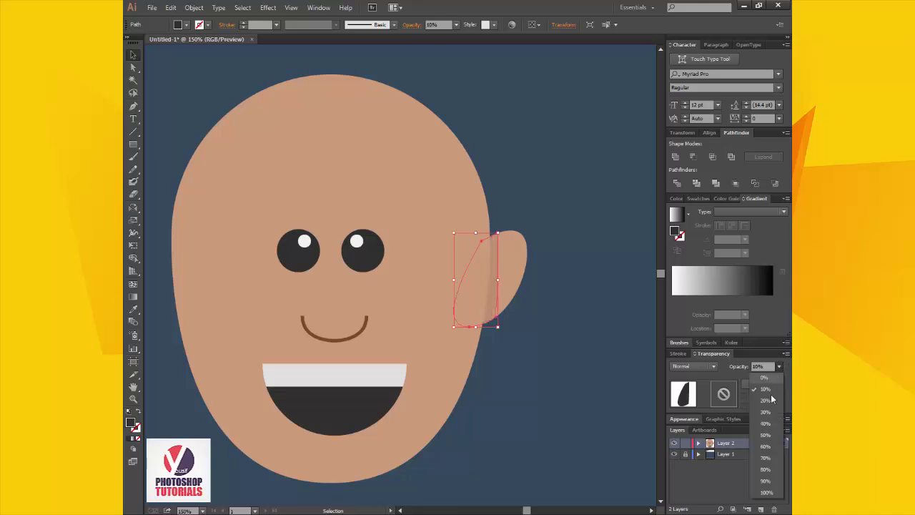
left_click(770, 399)
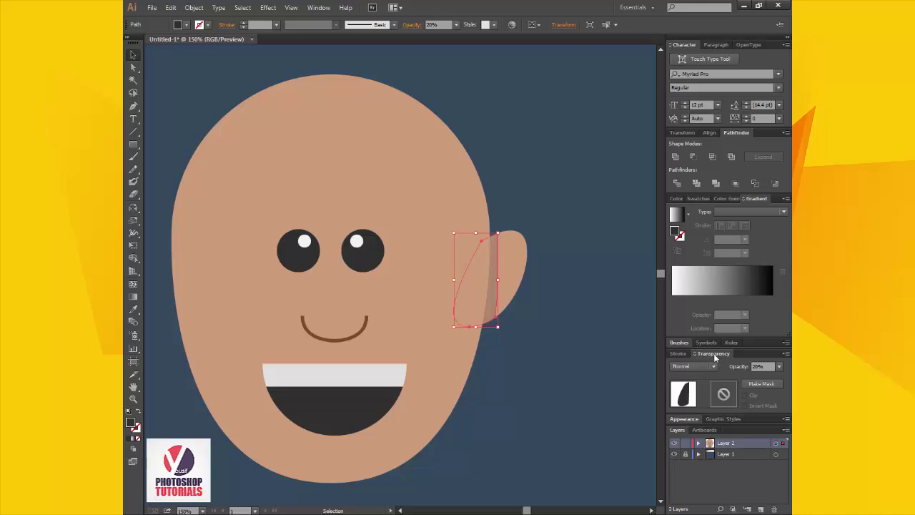
left_click(320, 8)
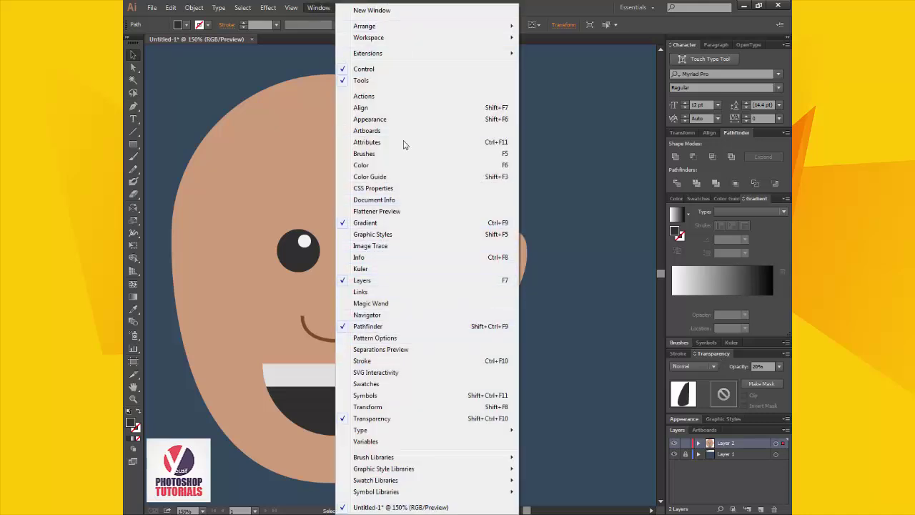
left_click(555, 251)
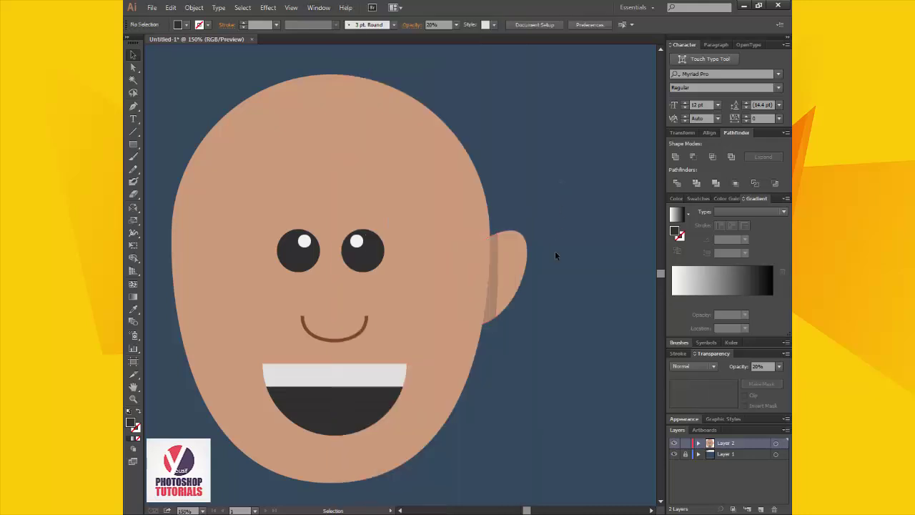
Group the ear with its shadow piece and create a horizontally mirrored copy of the group.
left_click(494, 303)
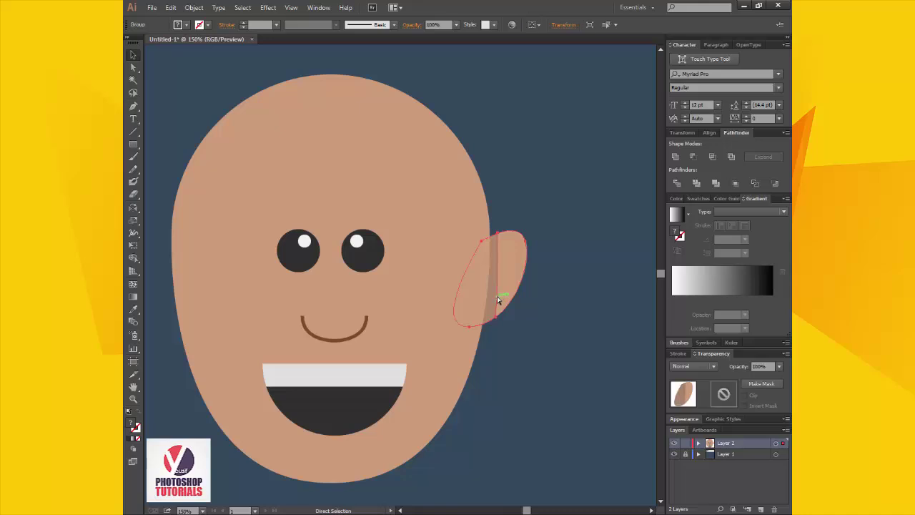
key("a")
key("v")
key("r")
left_click_drag(522, 204, 483, 334)
left_click_drag(439, 290, 442, 221)
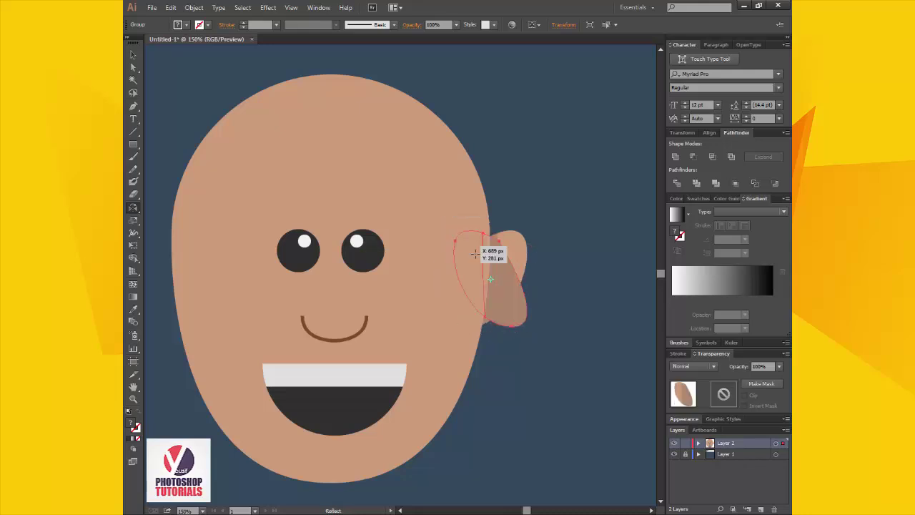
Move the mirrored ear to the left side of the head, level with the original ear, and deselect it.
key("v")
left_click_drag(479, 305, 320, 297)
left_click_drag(217, 293, 193, 291)
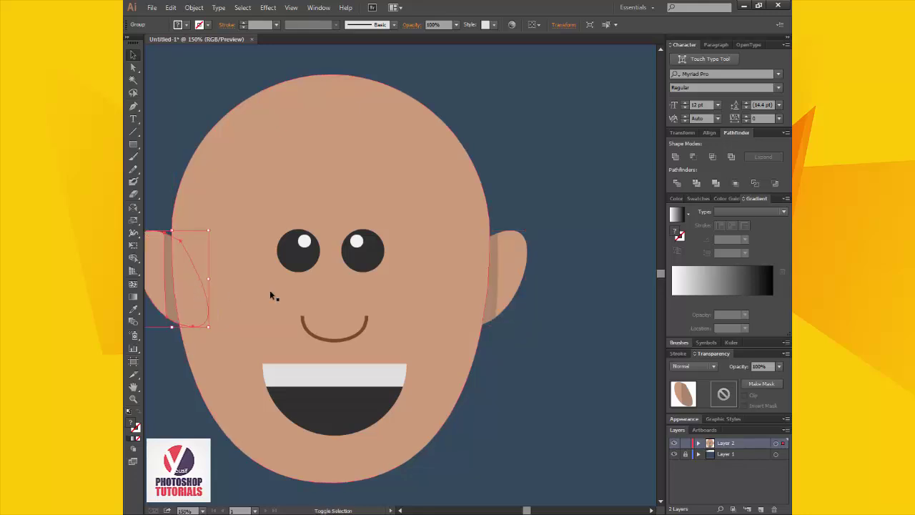
left_click(538, 363)
left_click_drag(537, 364, 608, 382)
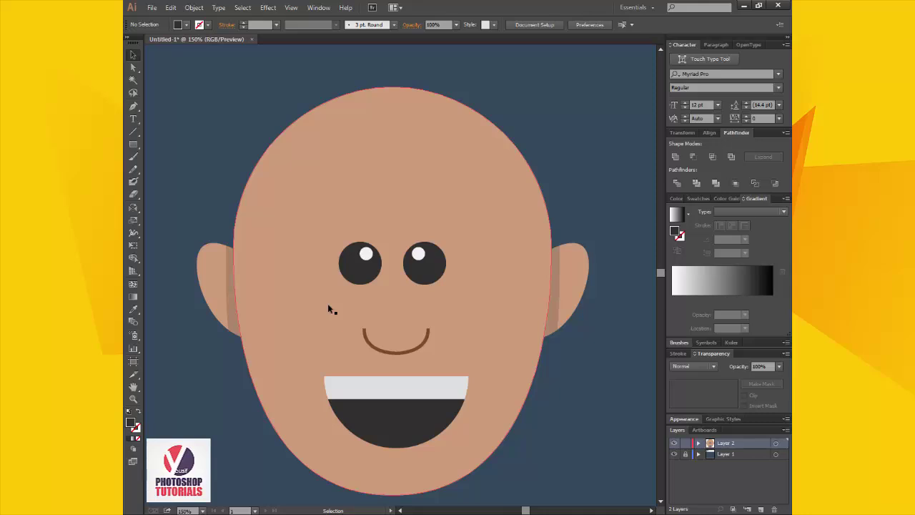
Start a dark Pen shape for the hair beside the left ear, curving up to a pointed tuft and back down to a notch.
key("p")
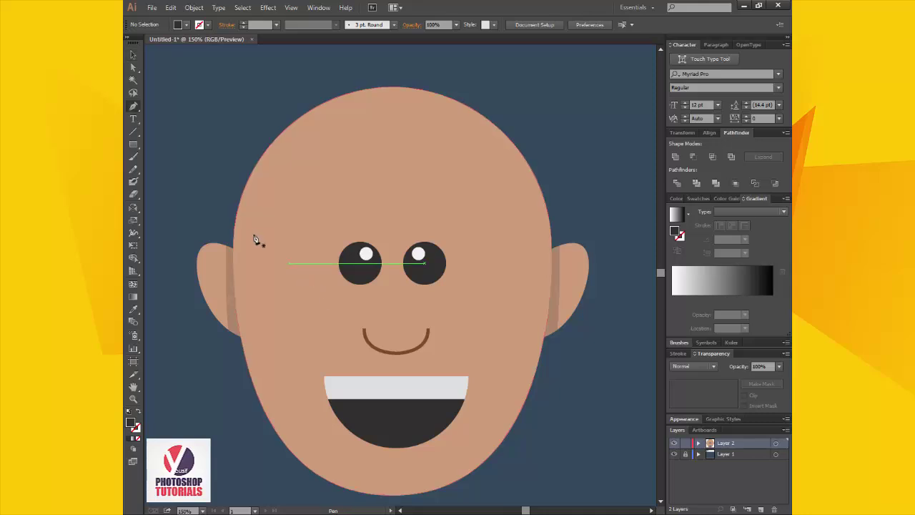
left_click(233, 269)
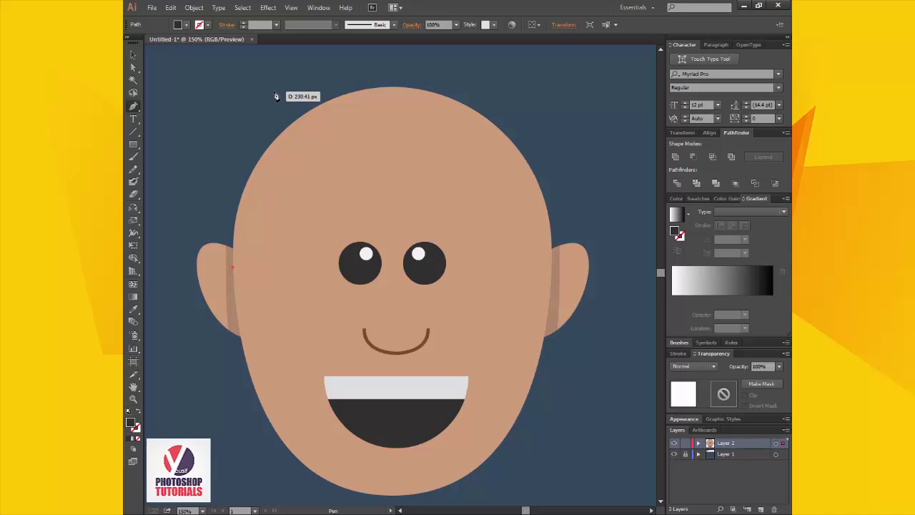
key("ctrl+shift+a")
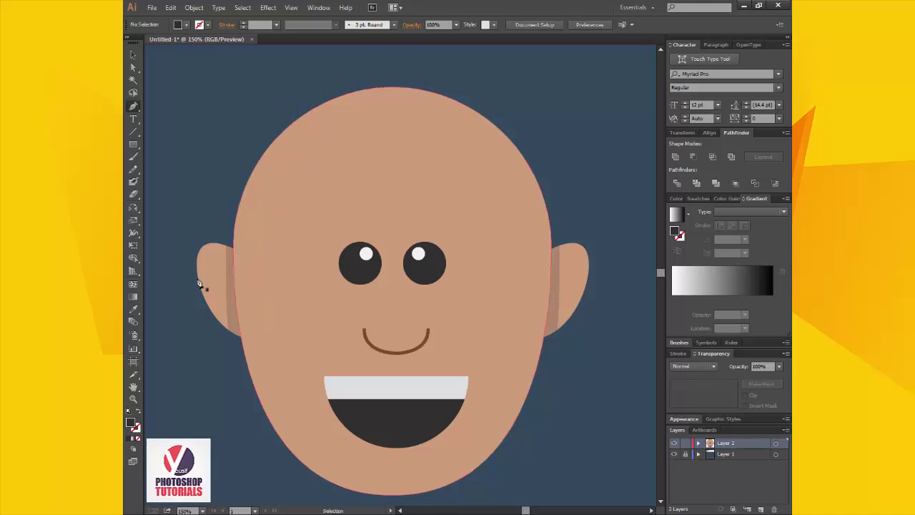
left_click(234, 270)
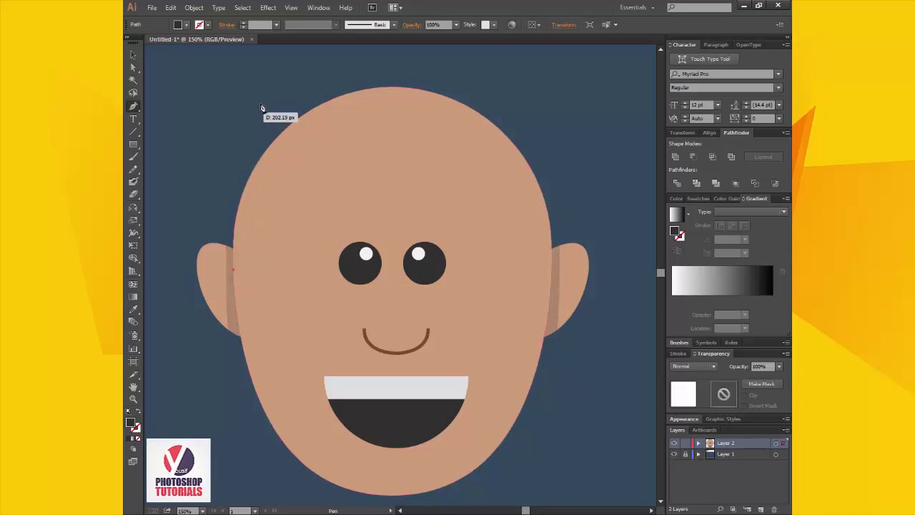
left_click_drag(288, 75, 384, 81)
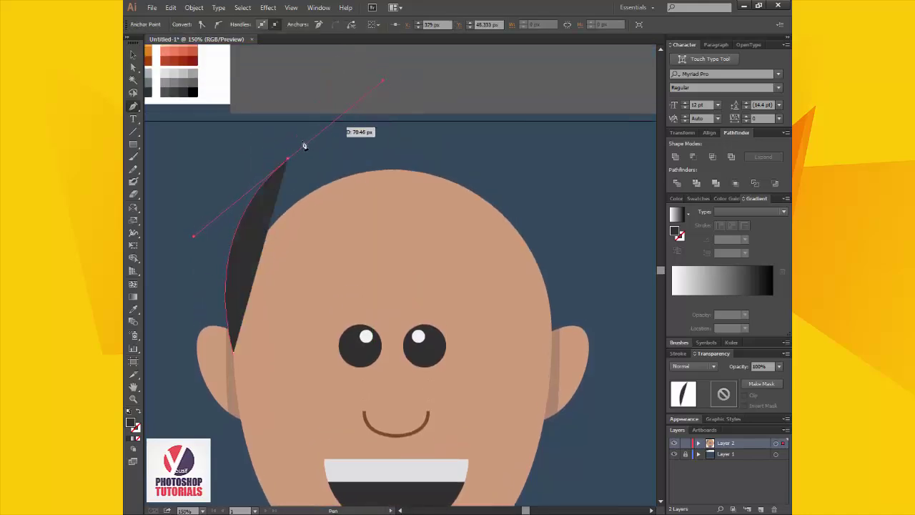
mouse_move(290, 164)
left_mouse_down()
mouse_move(267, 215)
mouse_move(290, 164)
left_mouse_up()
left_click(265, 227)
left_click_drag(263, 226, 625, 187)
key("ctrl+z")
left_click(264, 227)
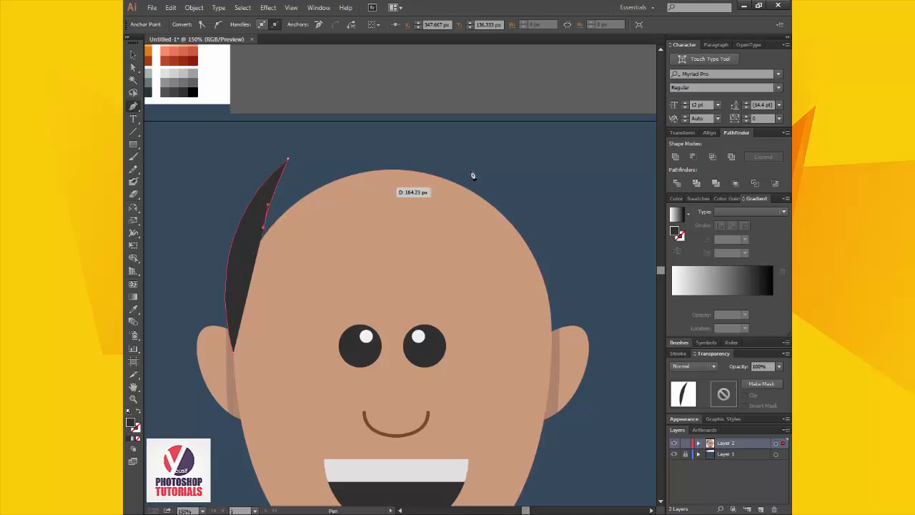
Continue the hair outline over the top of the head to a pointed tip, back to a notch, and down to the right ear.
left_click_drag(511, 156, 631, 206)
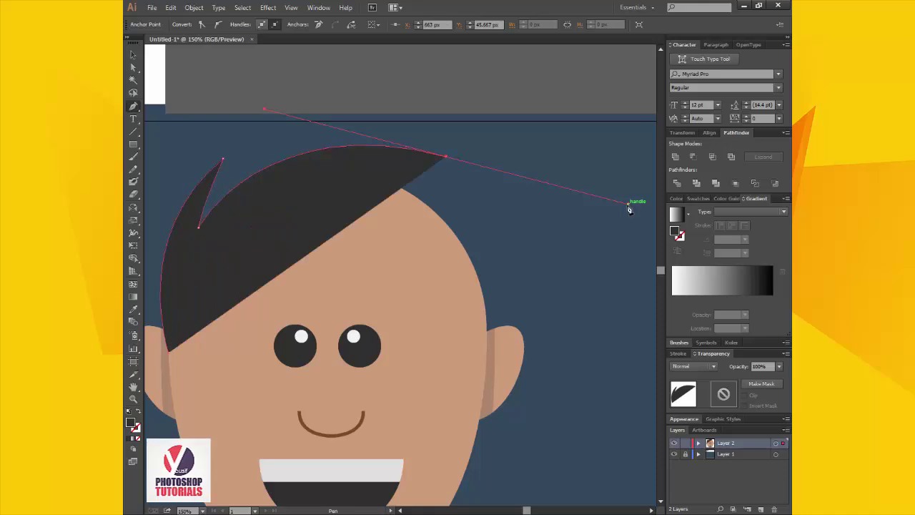
left_click(449, 157)
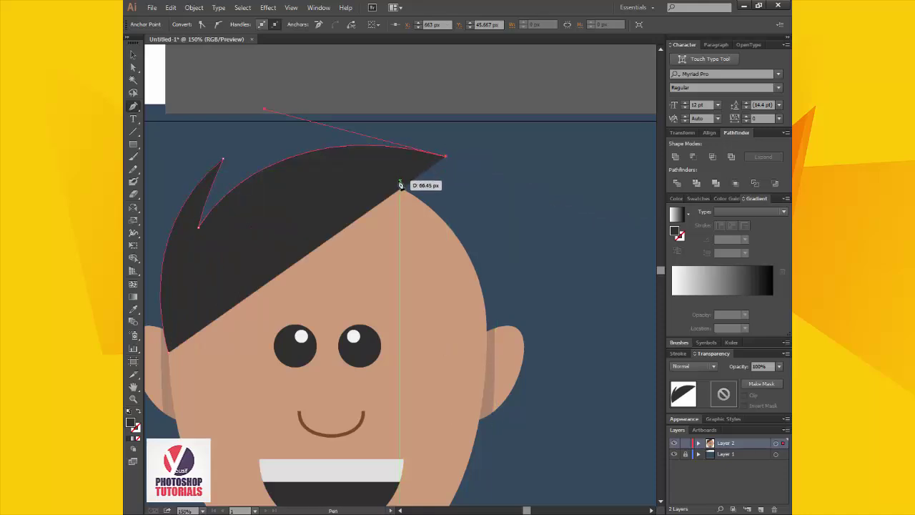
left_click_drag(401, 184, 362, 194)
key("ctrl+z")
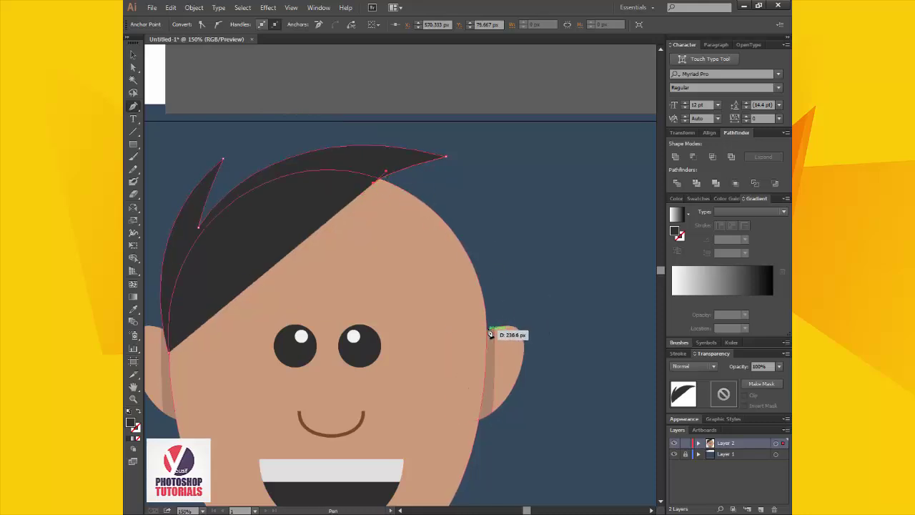
left_click_drag(490, 329, 487, 501)
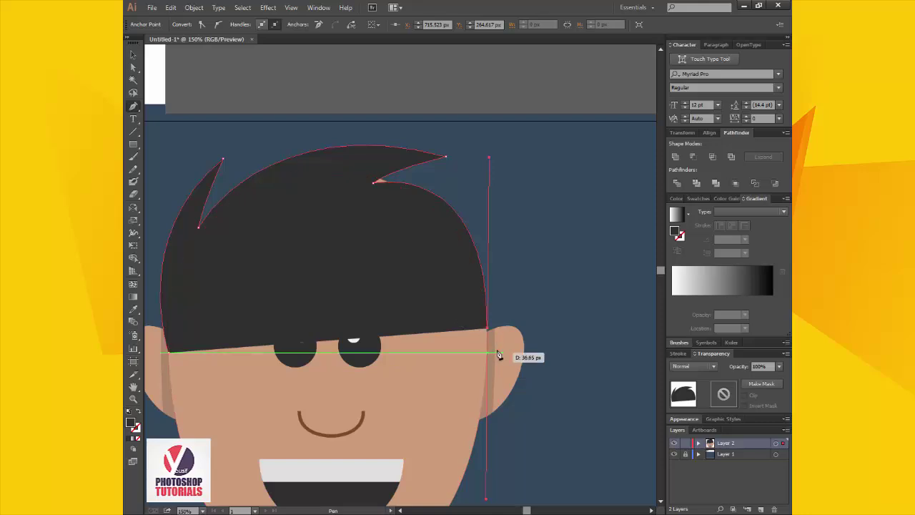
left_click(488, 329)
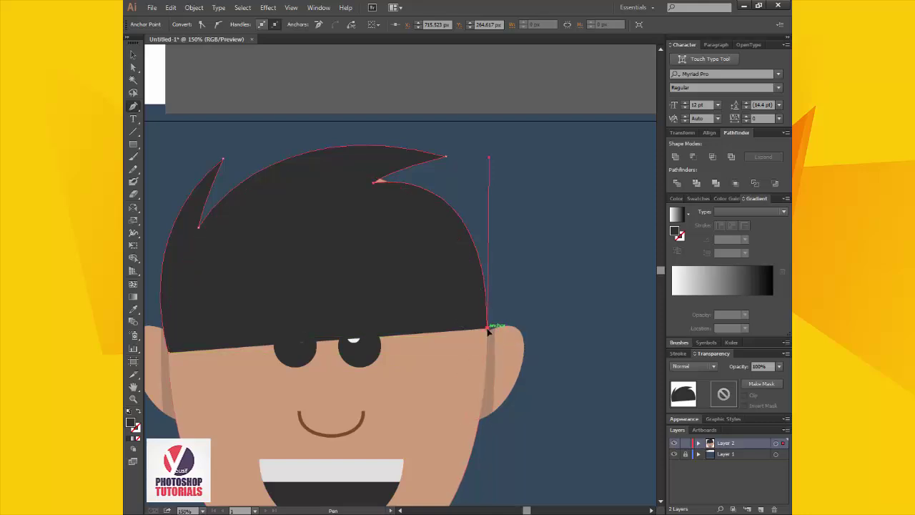
Draw the hairline across the forehead with a small pointed strand, close the hair shape beside the left ear, and deselect it.
left_click_drag(365, 232, 296, 232)
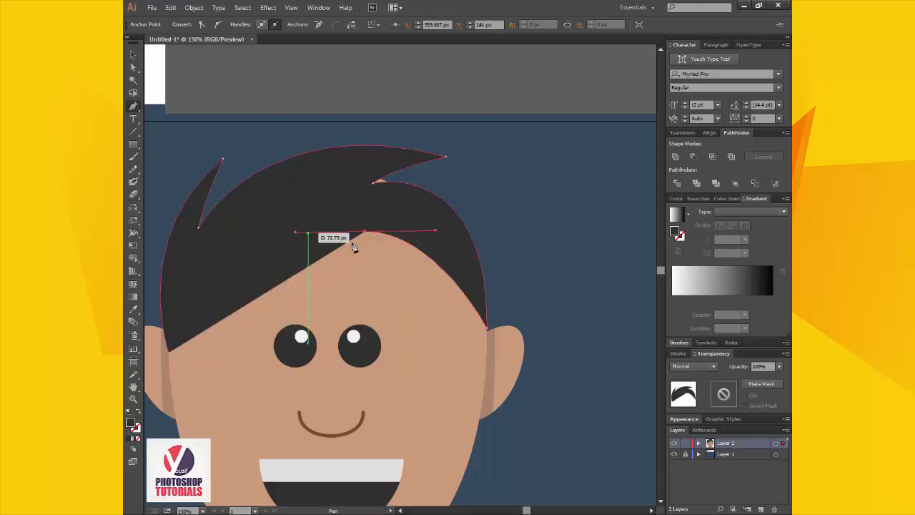
left_click_drag(366, 231, 399, 226)
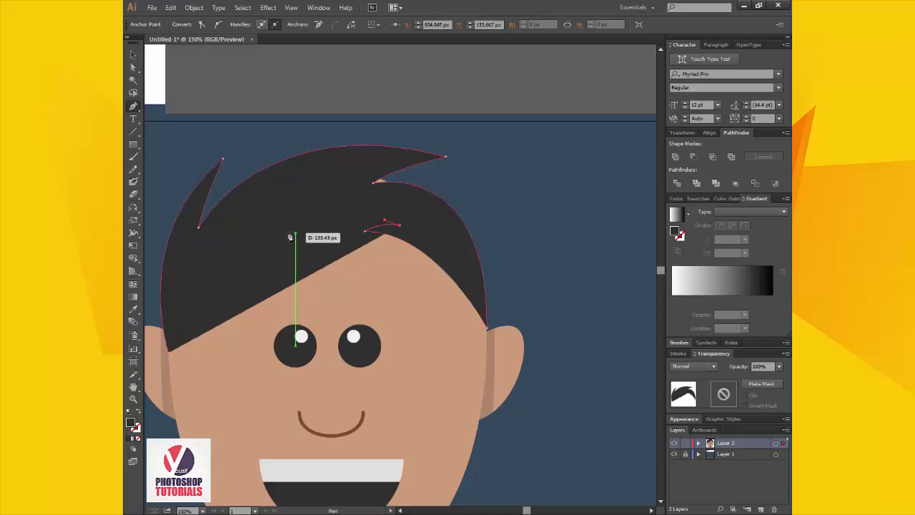
left_click_drag(260, 234, 191, 273)
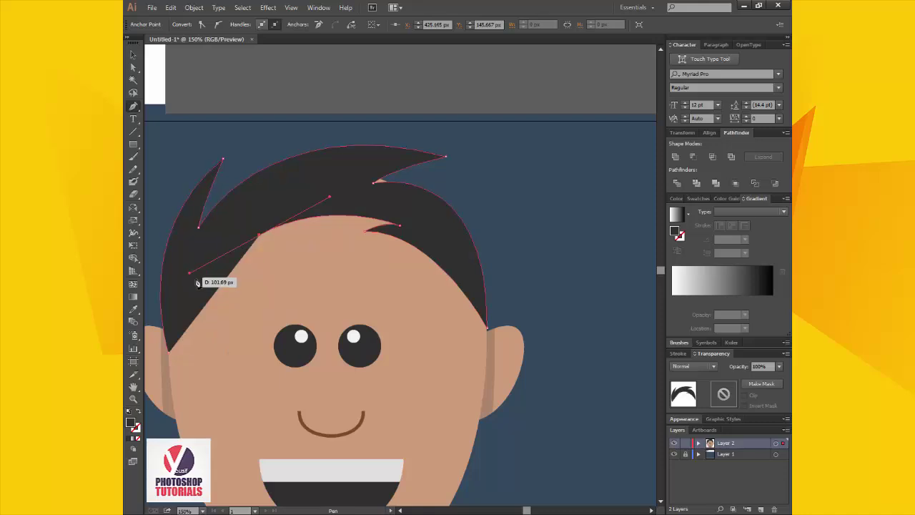
left_click(171, 356)
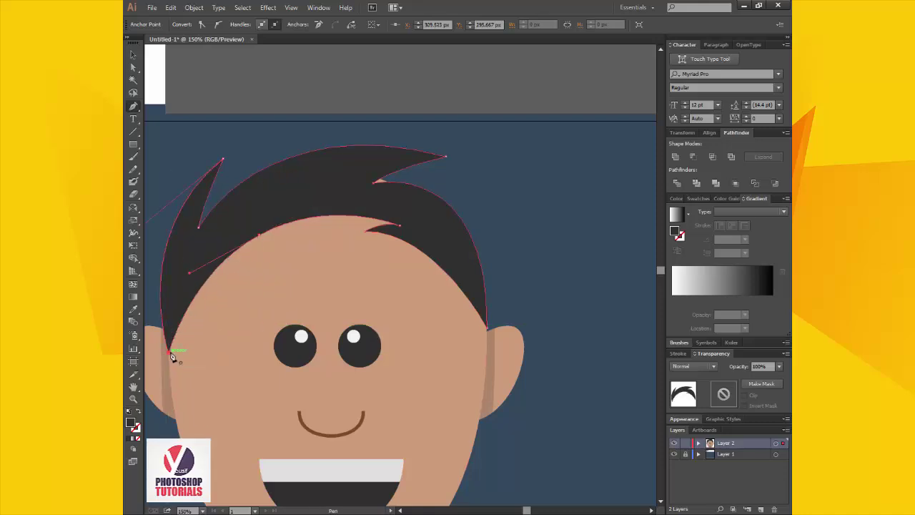
left_click(563, 224, "ctrl")
Erase the part of the head that shows through the notch under the hair's right tip, using a smaller eraser brush.
left_click_drag(522, 235, 602, 244)
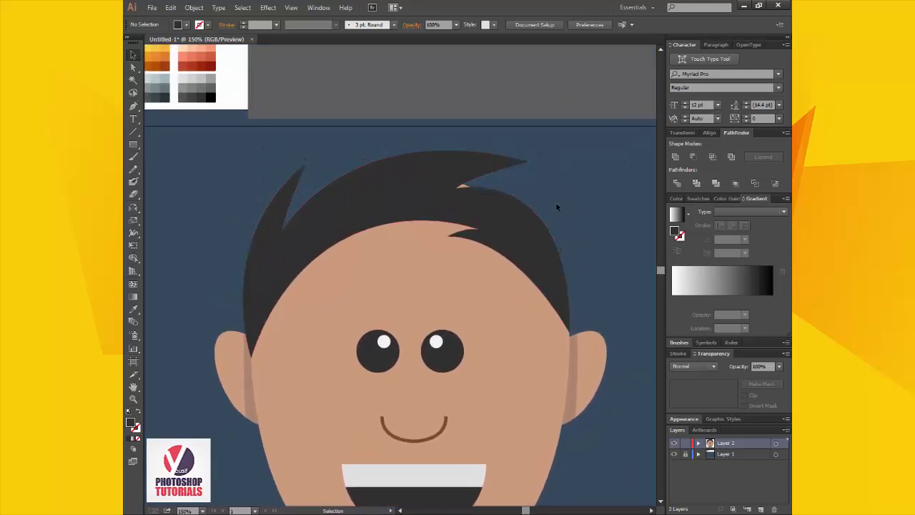
left_click(431, 252)
key("z")
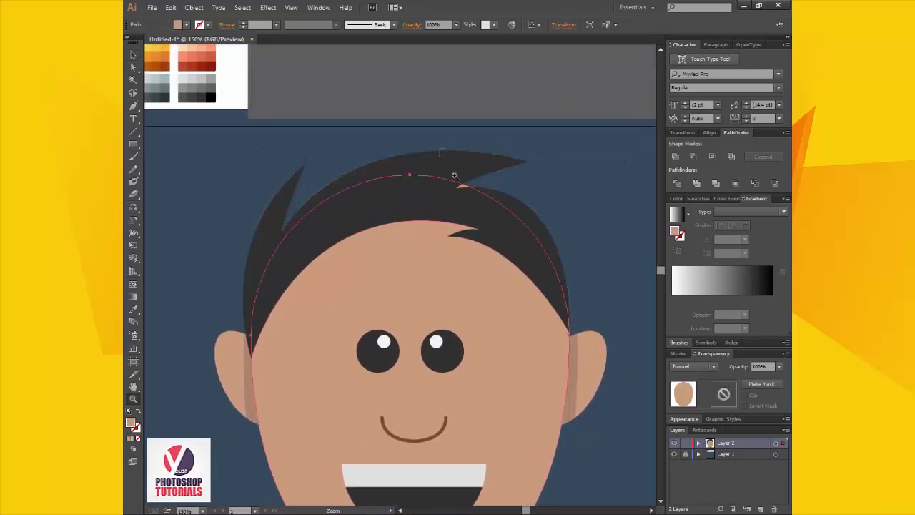
left_click_drag(441, 151, 505, 262)
key("v")
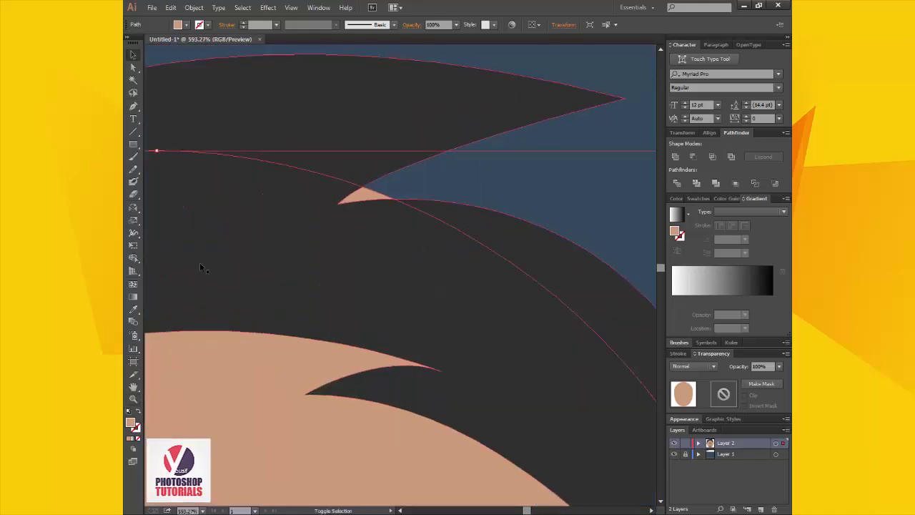
key("shift+e")
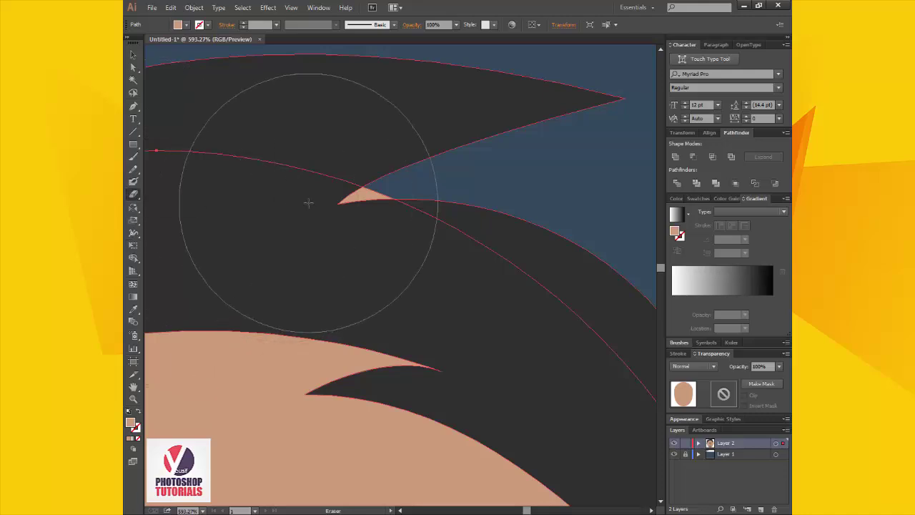
key("bracketleft")
key("bracketleft")
key("bracketleft")
left_click_drag(392, 195, 376, 195)
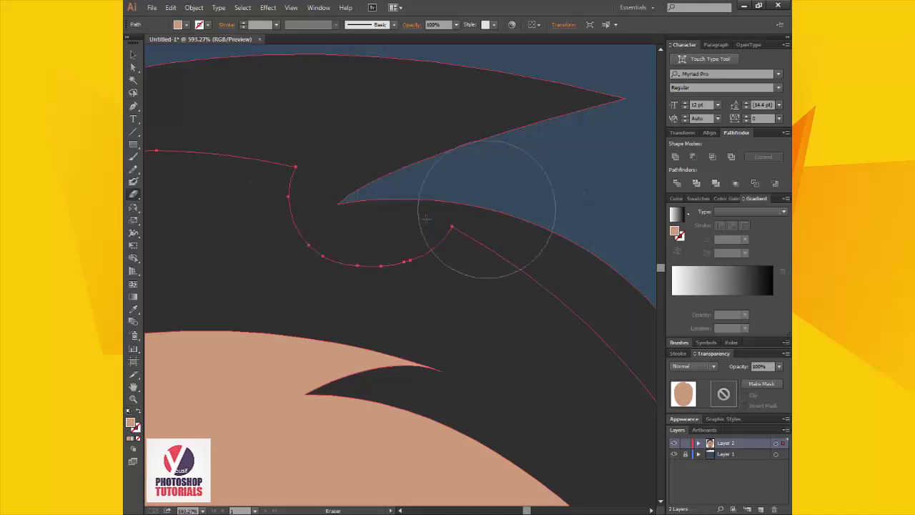
key("v")
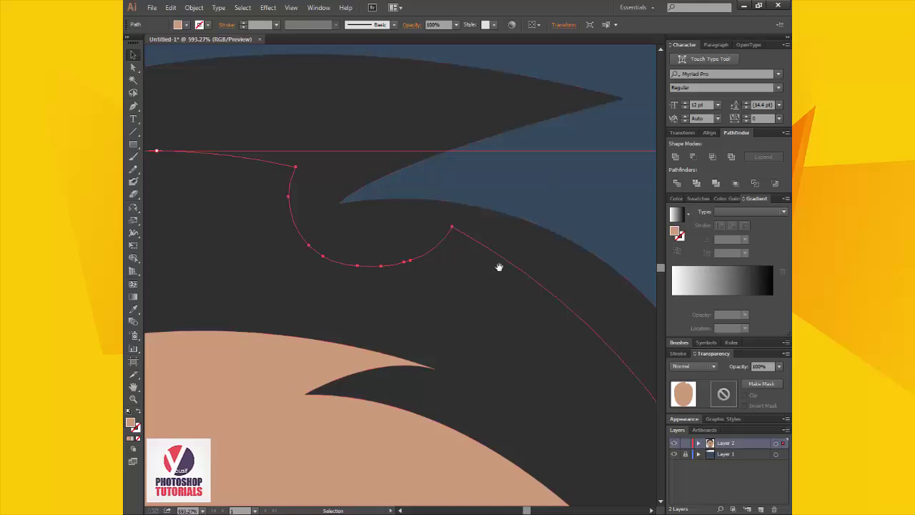
Try to erase the hair around the small pointed strand on the hairline, and undo it.
scroll(498, 265, "down", 3)
left_click(490, 220)
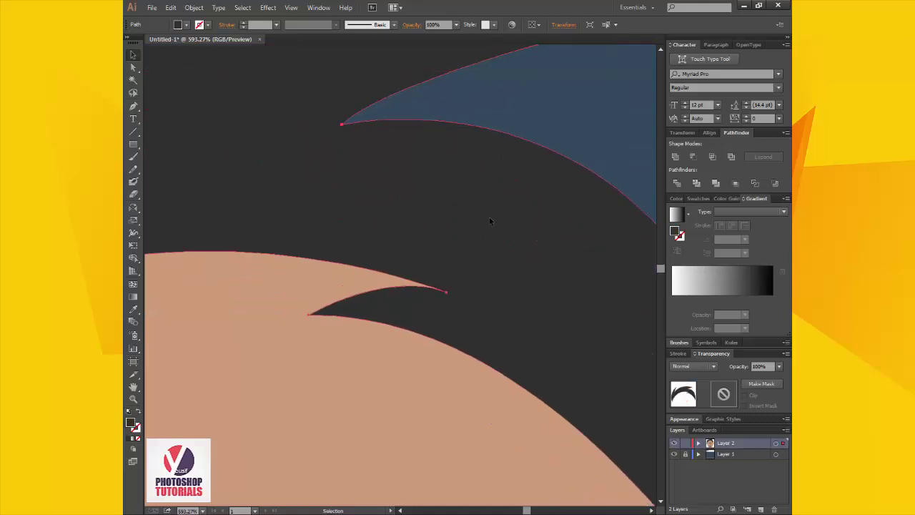
key("shift+e")
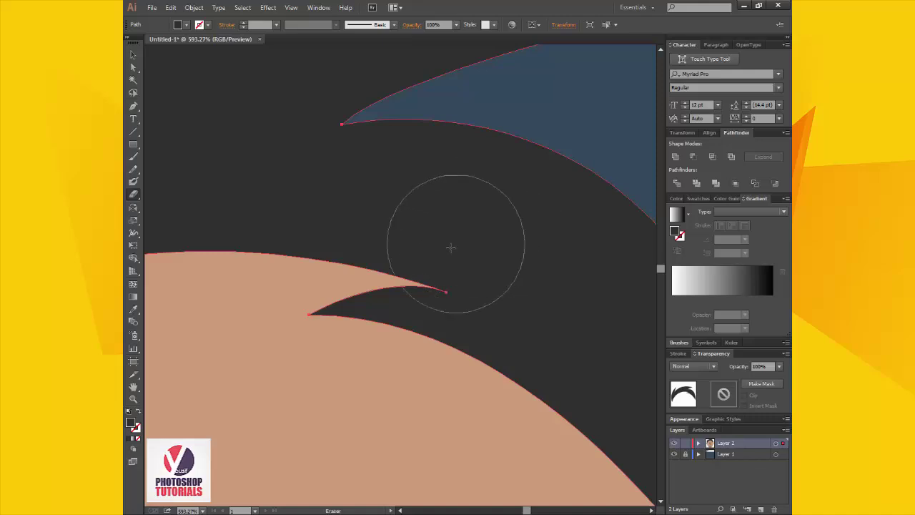
mouse_move(450, 247)
left_mouse_down()
mouse_move(368, 376)
mouse_move(470, 384)
mouse_move(494, 401)
left_mouse_up()
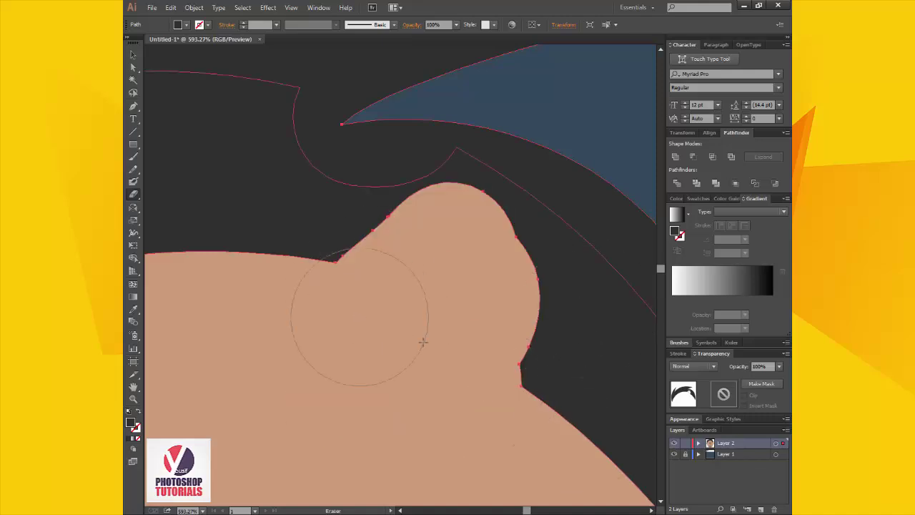
key("ctrl+z")
key("v")
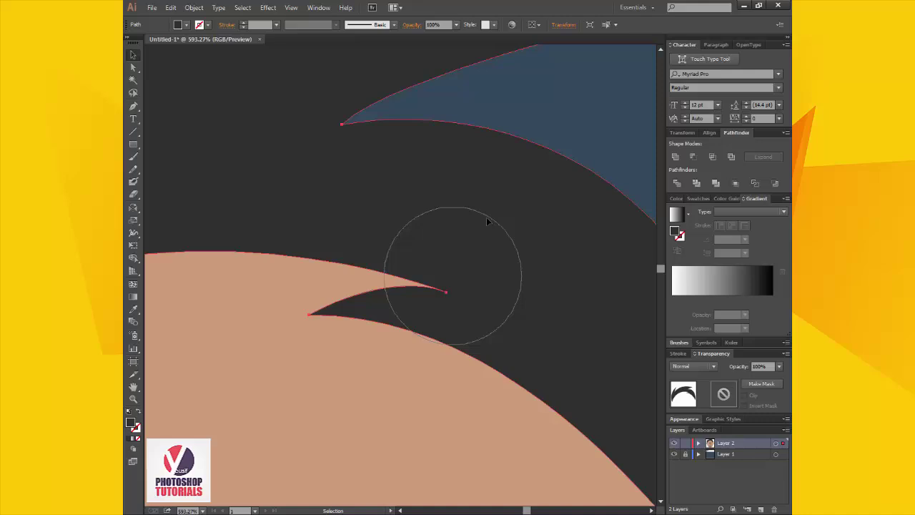
Deselect the artwork and examine the whole head with its hair and ears at 100% zoom.
left_click(547, 101)
key("z")
left_click(464, 136, "alt")
left_click(461, 140, "alt")
left_click(416, 304, "alt")
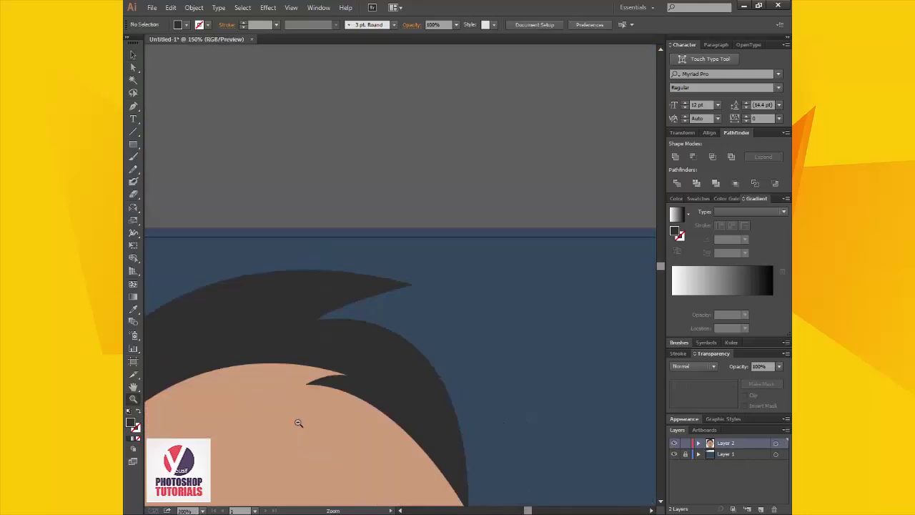
left_click(298, 422, "alt")
left_click(298, 421, "alt")
left_click_drag(474, 358, 440, 366)
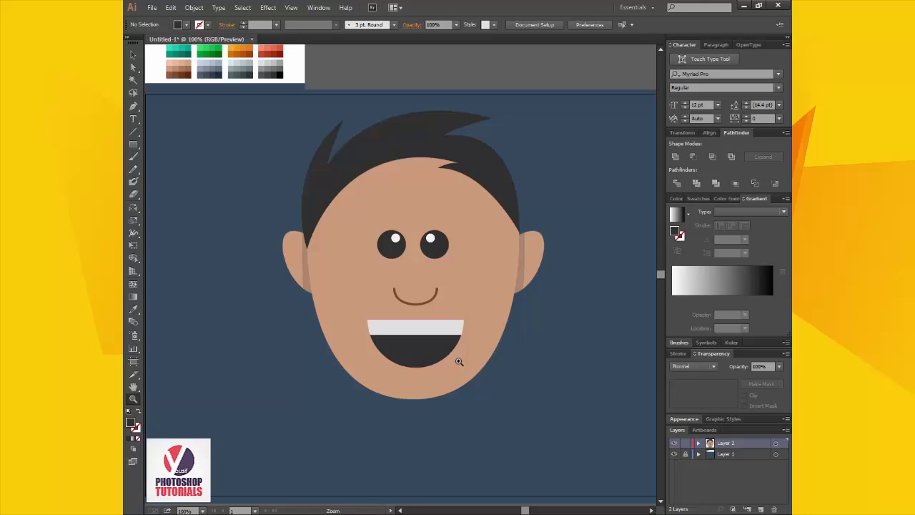
Switch to the Opera browser window.
key("alt+Tab")
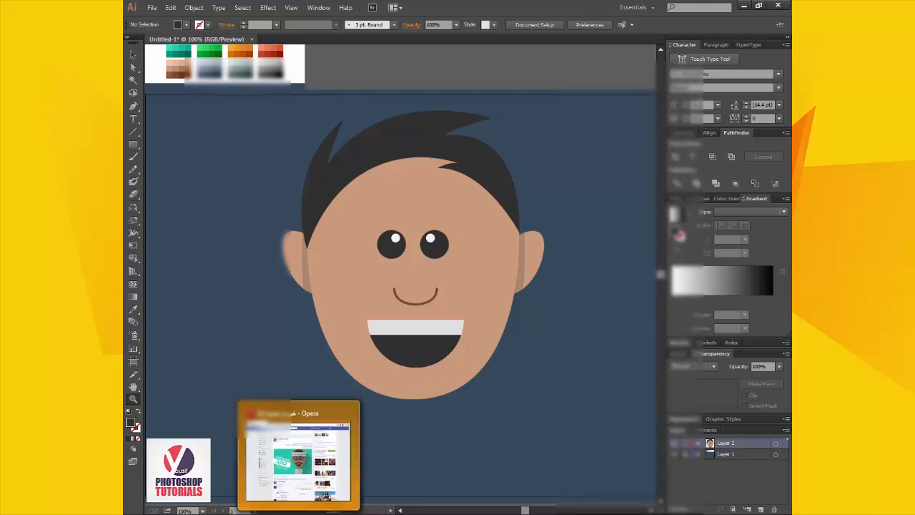